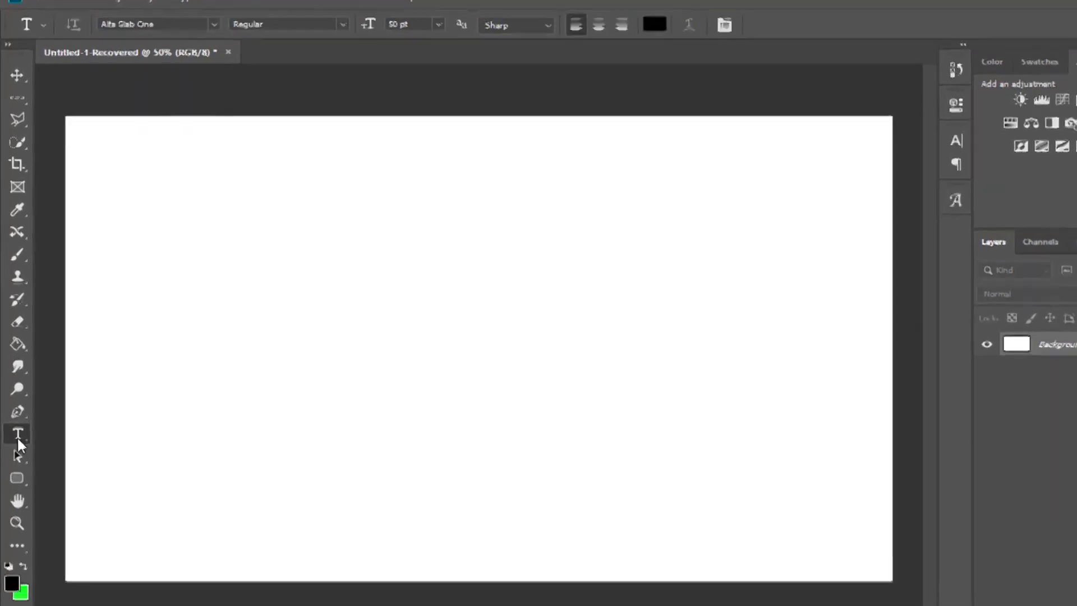
- Add the horizontal text "theoracletz" on the blank canvas with the Horizontal Type Tool
right_click(18, 443)
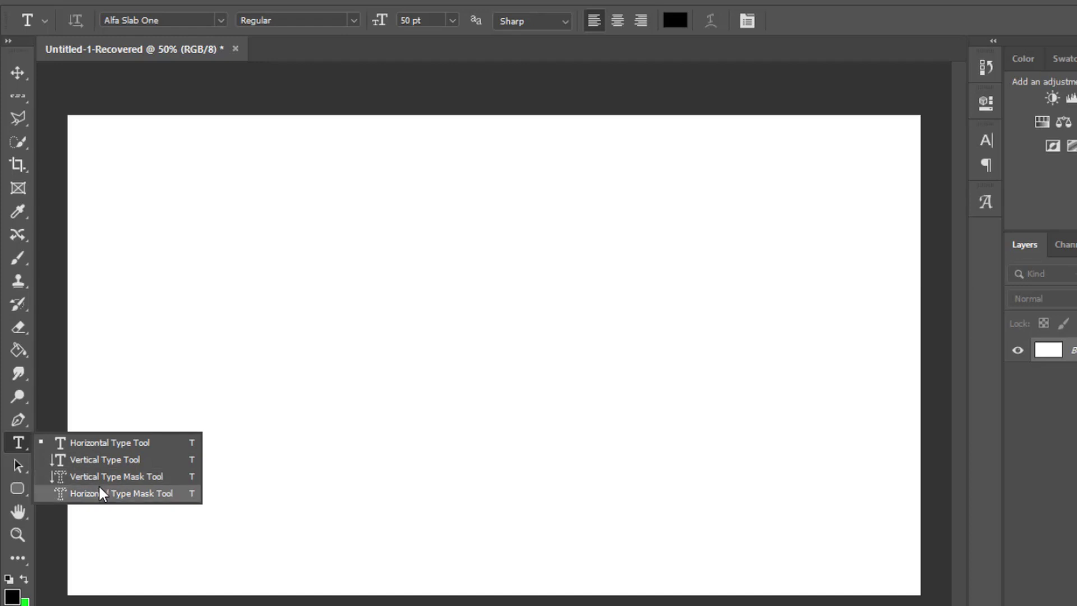
click(112, 444)
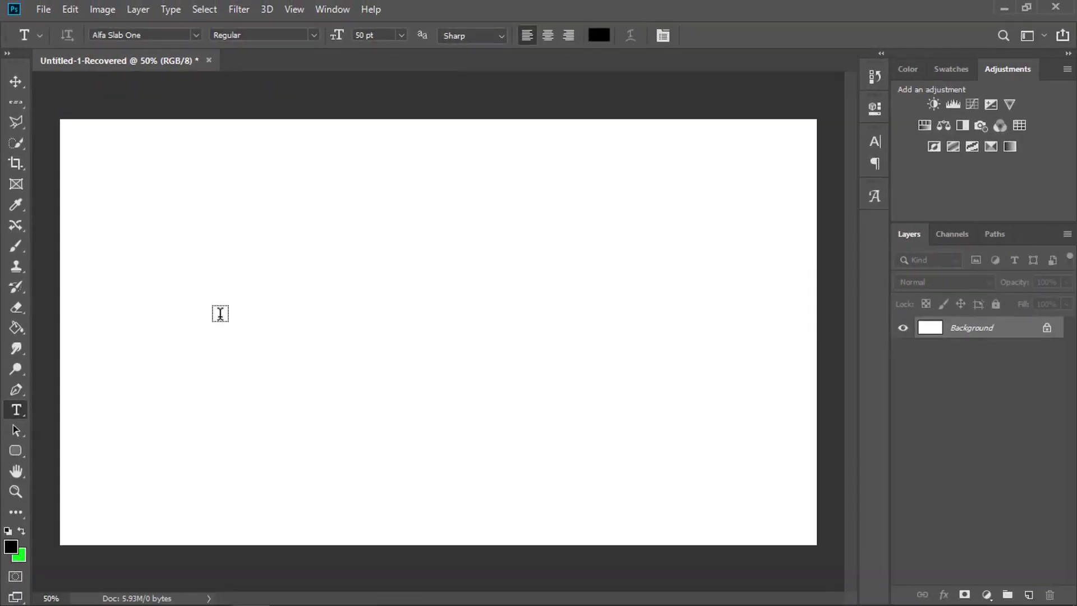
click(247, 334)
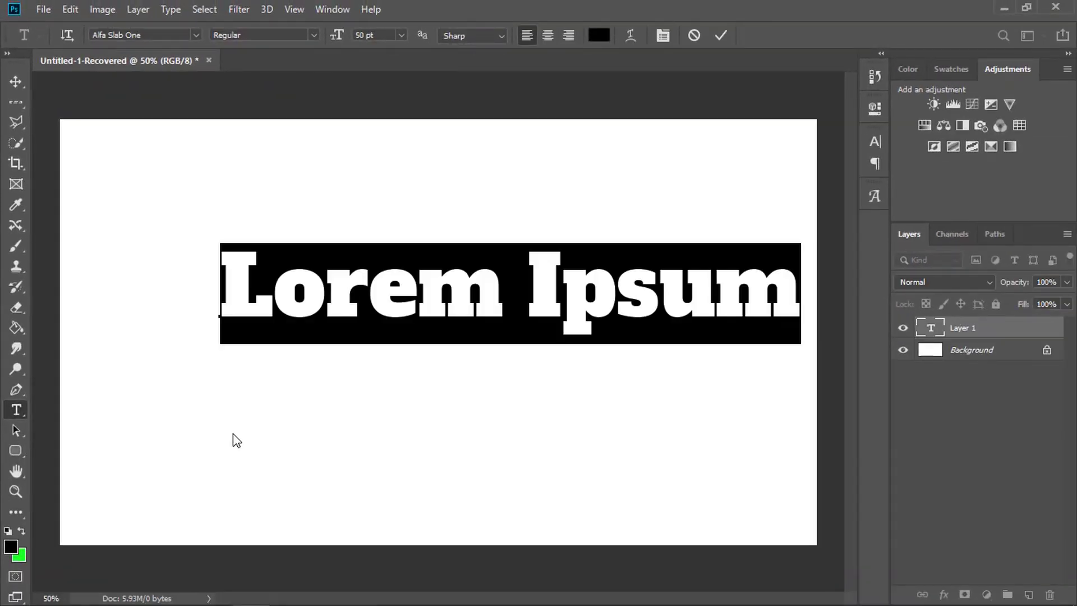
text(the)
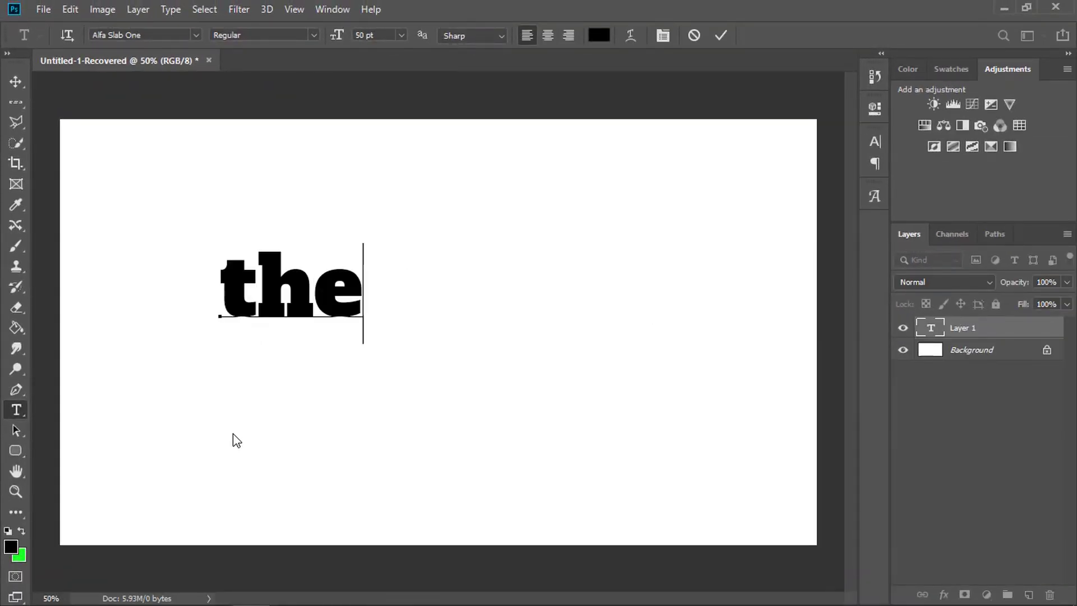
text(o acle)
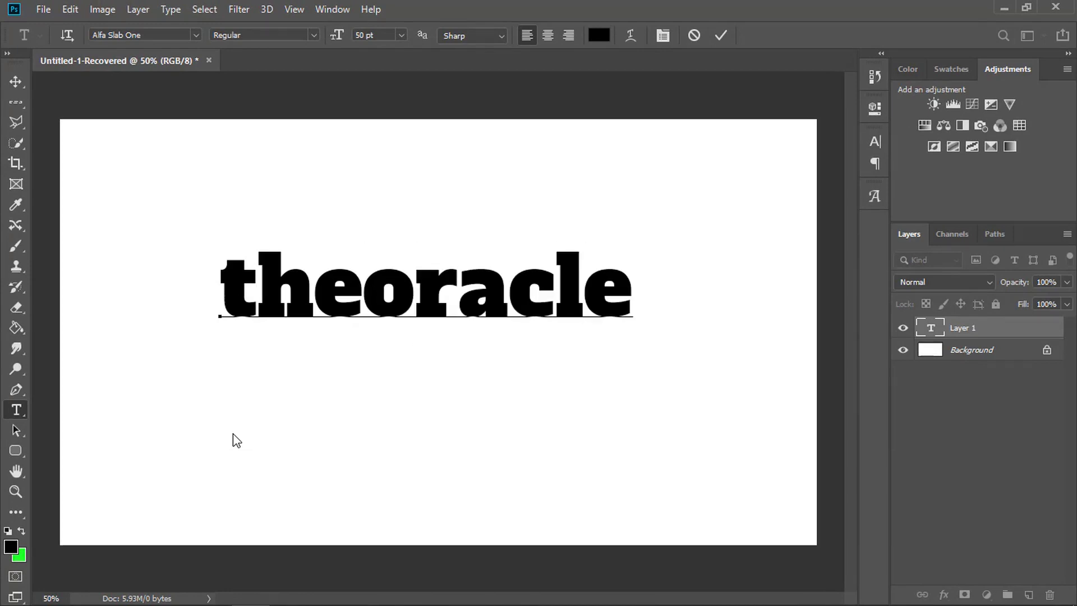
text(tz)
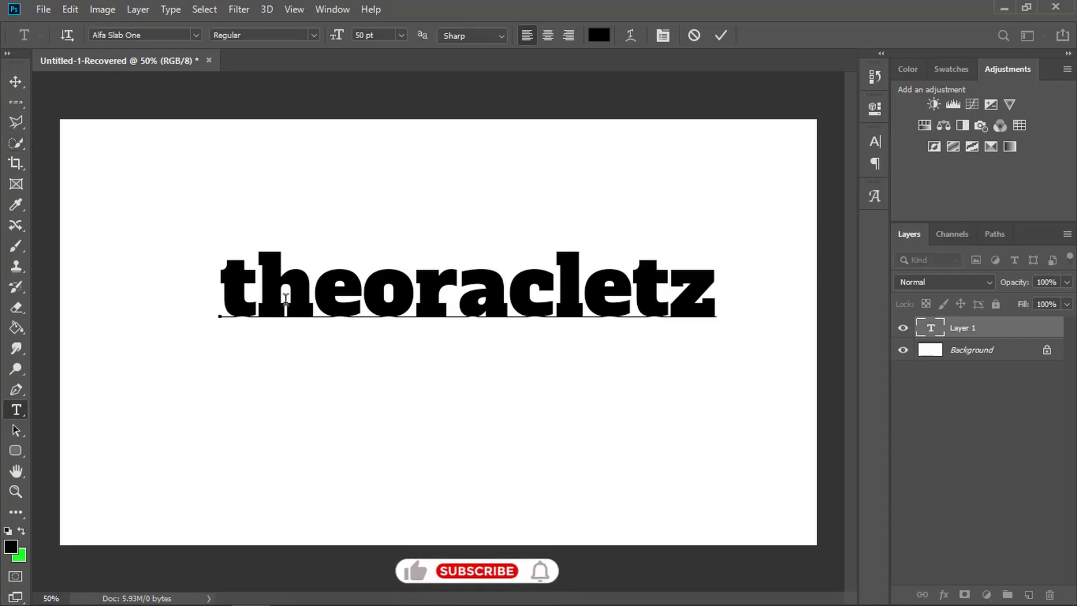
- Select the whole word theoracletz and browse the available fonts, previewing them on the text
double_click(353, 295)
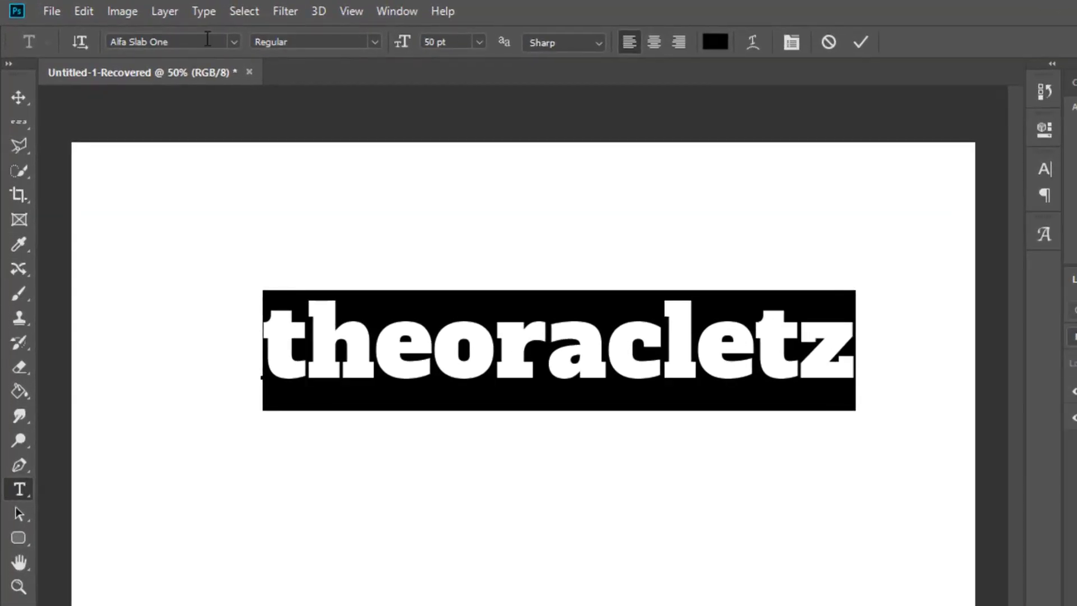
click(233, 41)
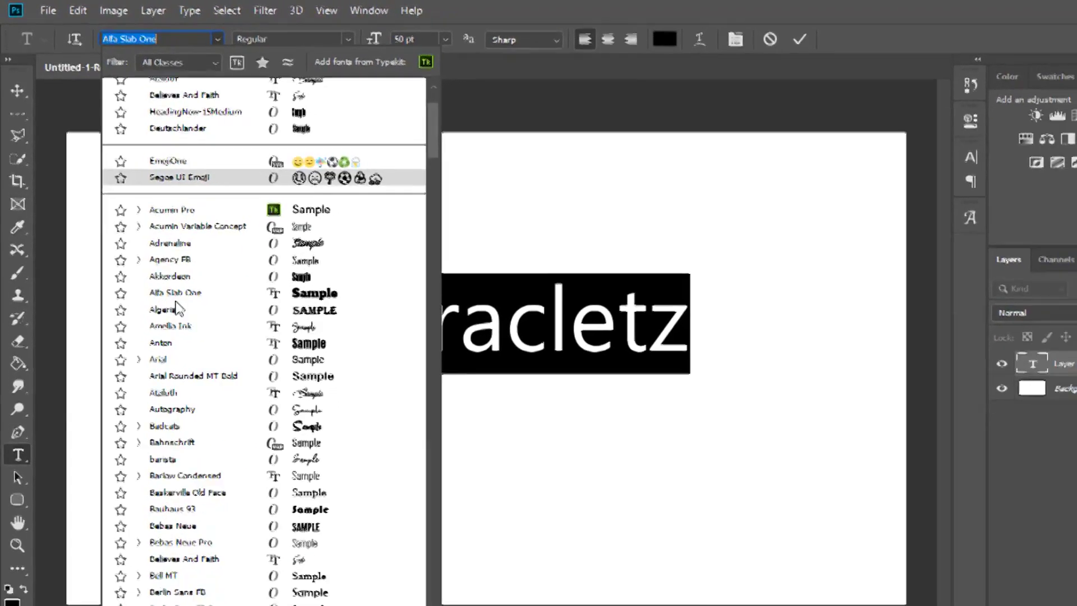
scroll(191, 319, down, 6)
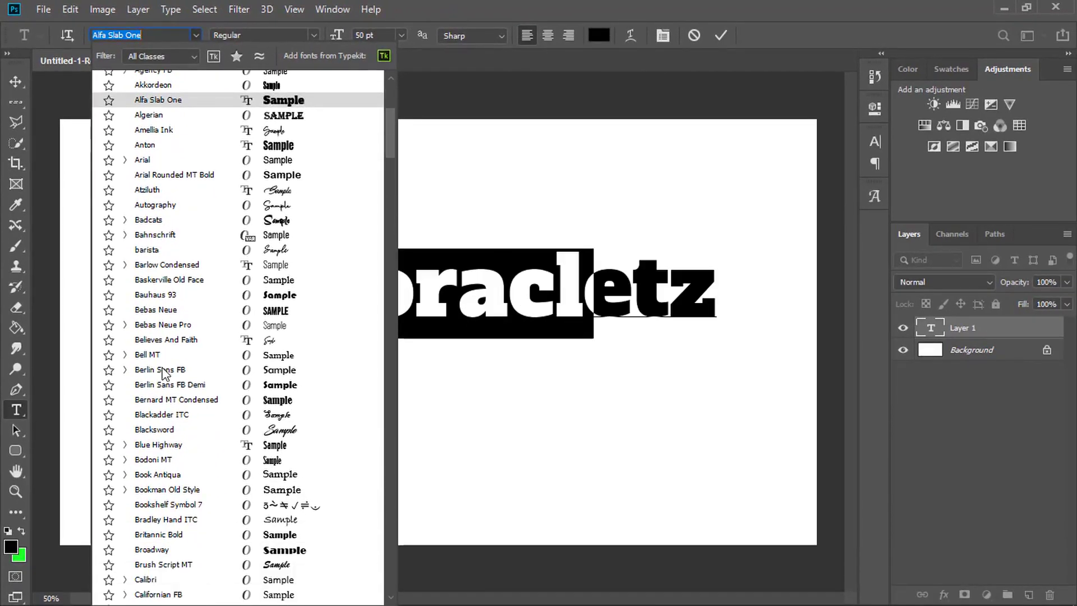
scroll(159, 276, down, 5)
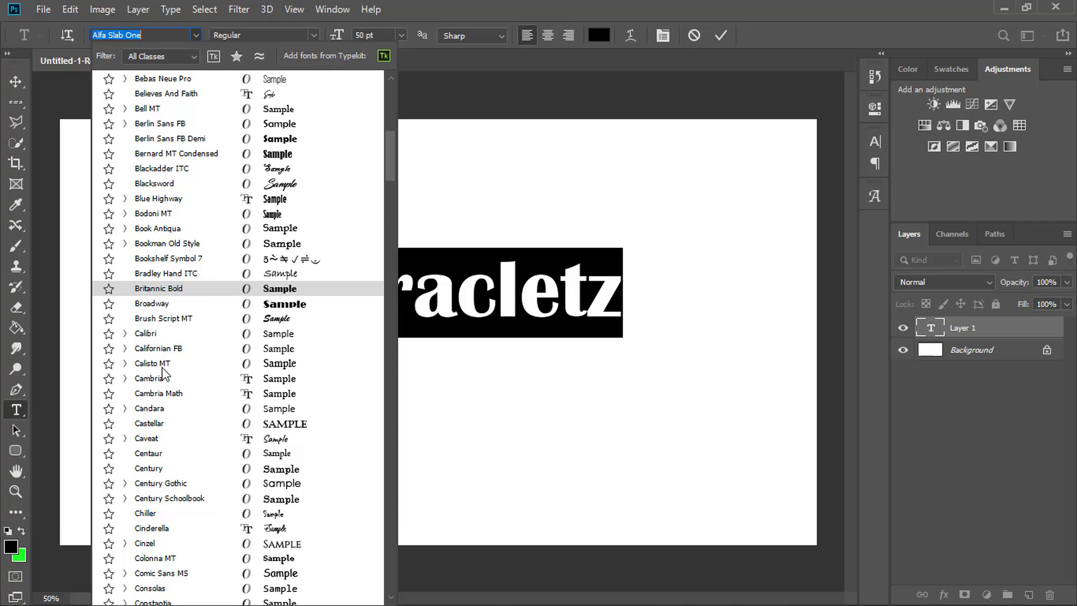
scroll(217, 312, up, 10)
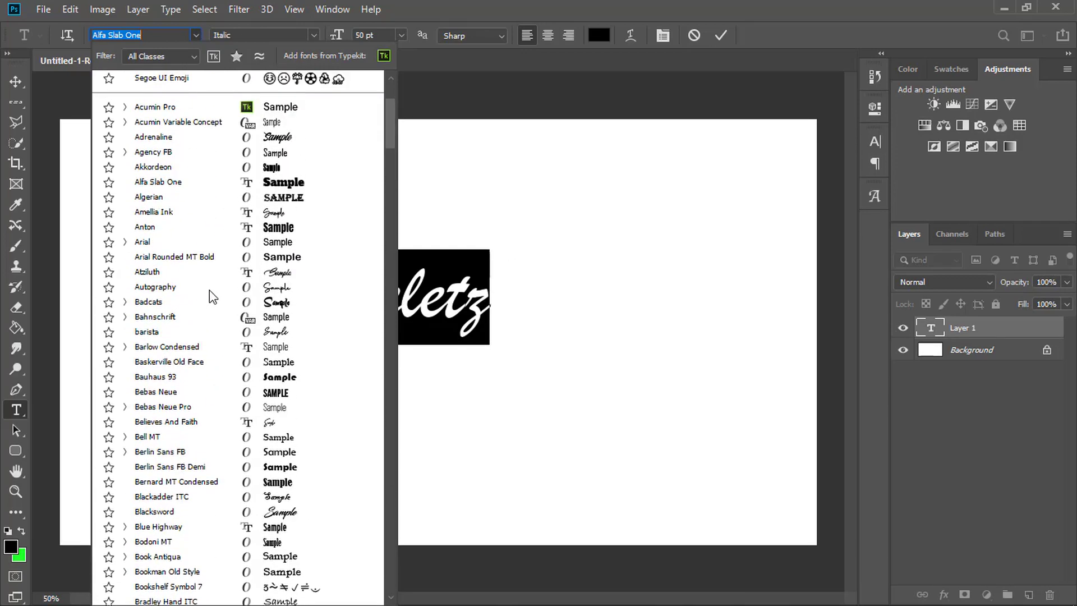
scroll(210, 291, up, 1)
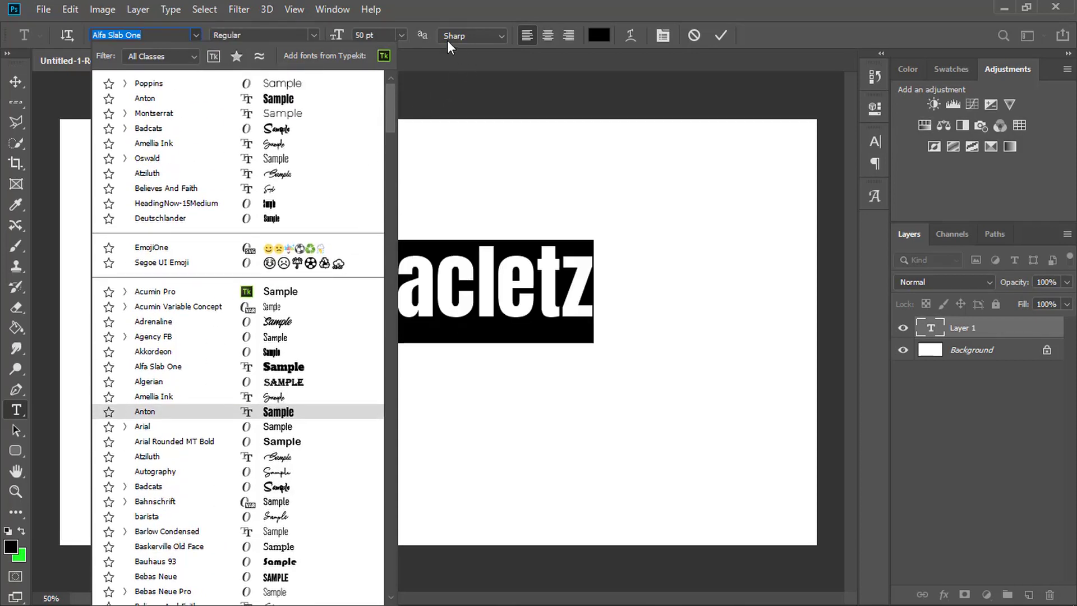
click(431, 2)
- Filter the fonts by Serif and by Slab Serif, and apply Alfa Slab One to the selected text
click(194, 36)
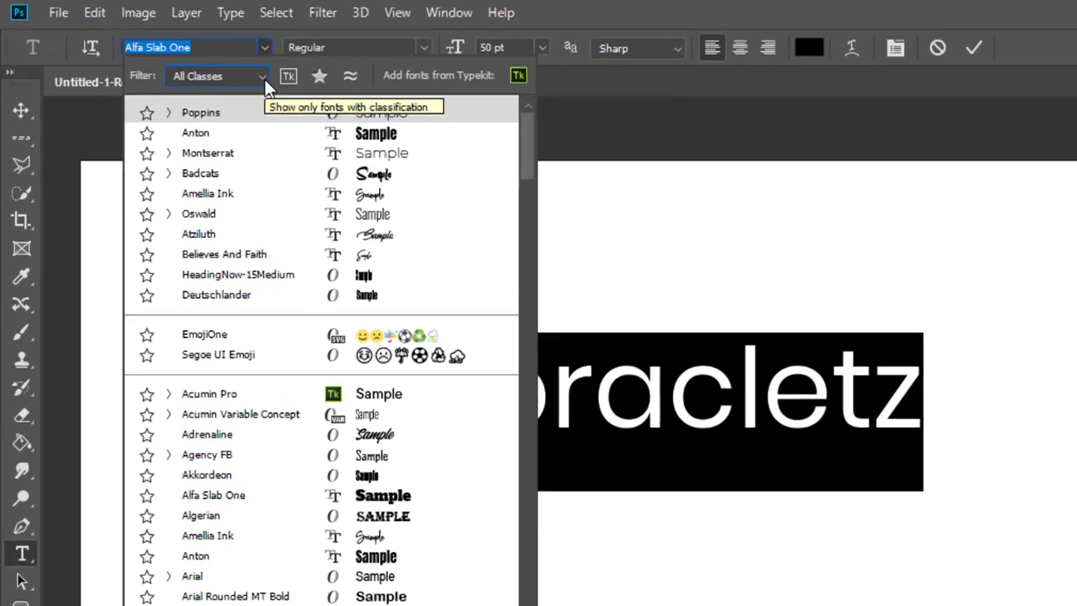
click(236, 69)
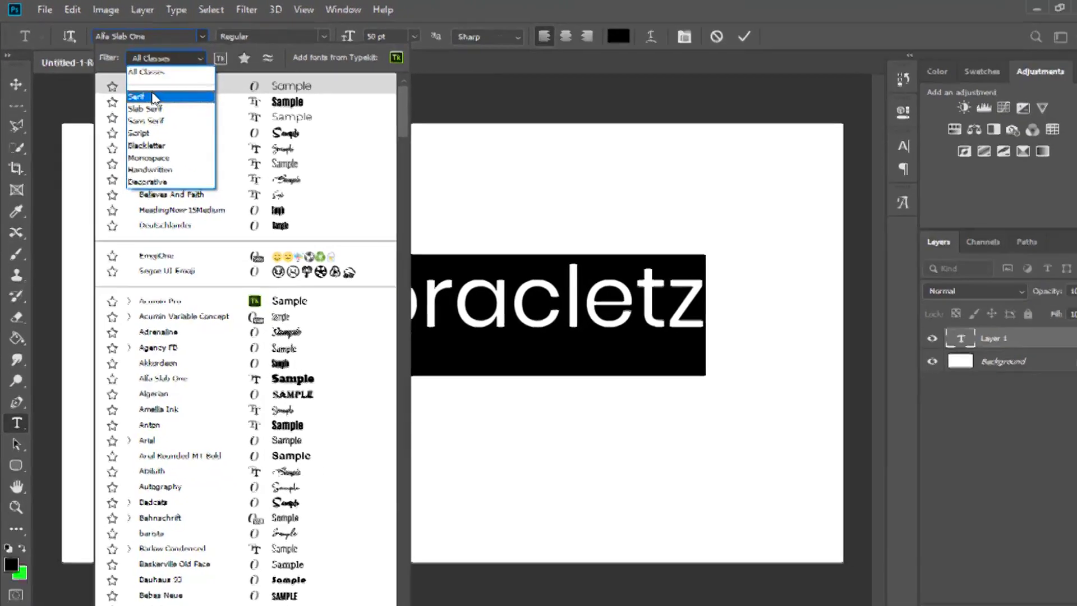
click(225, 148)
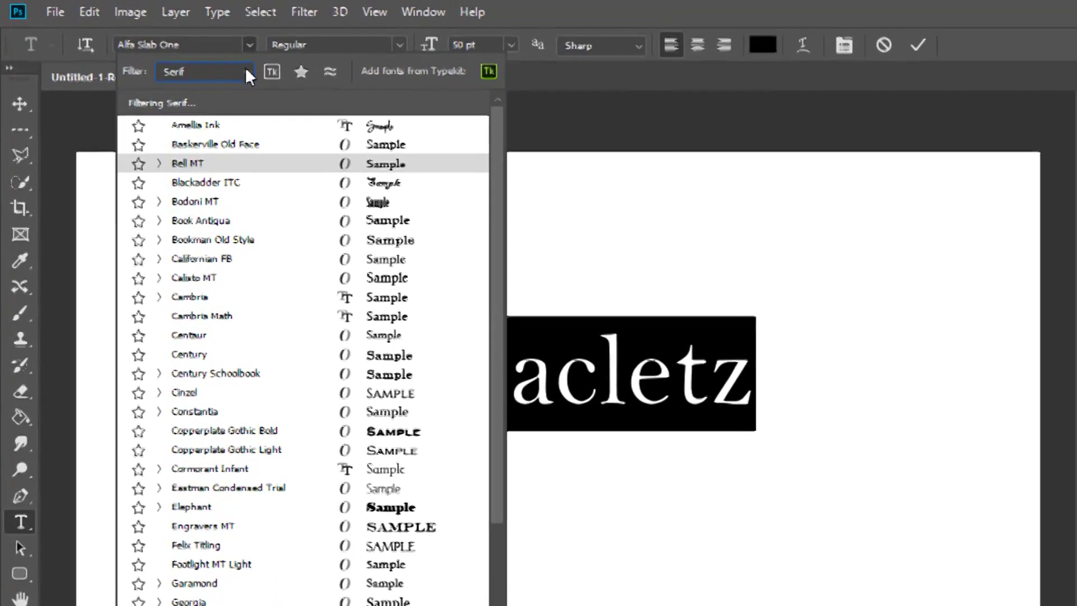
click(182, 56)
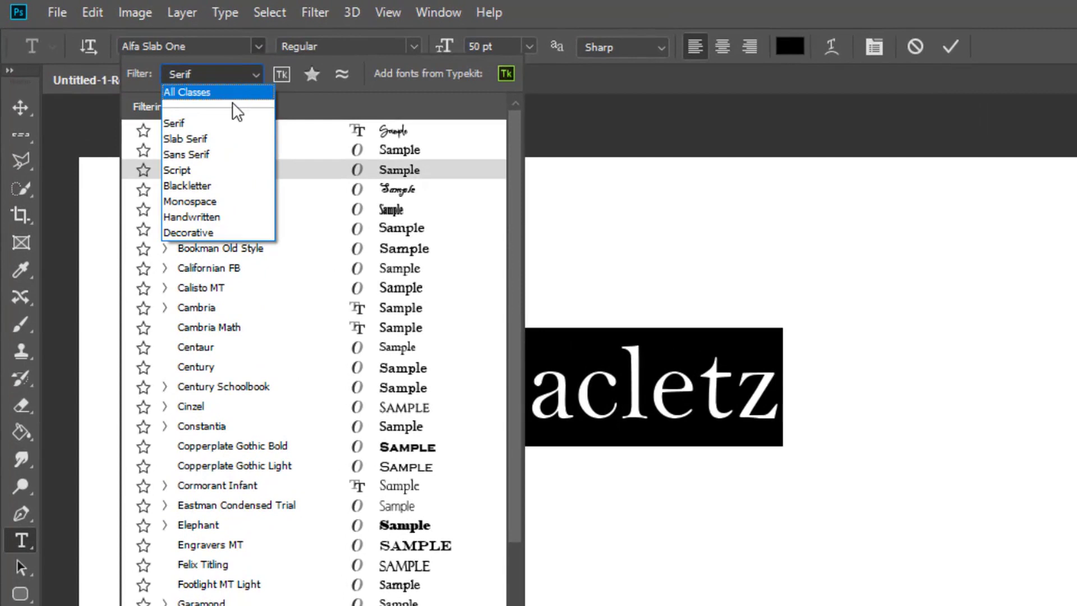
click(228, 137)
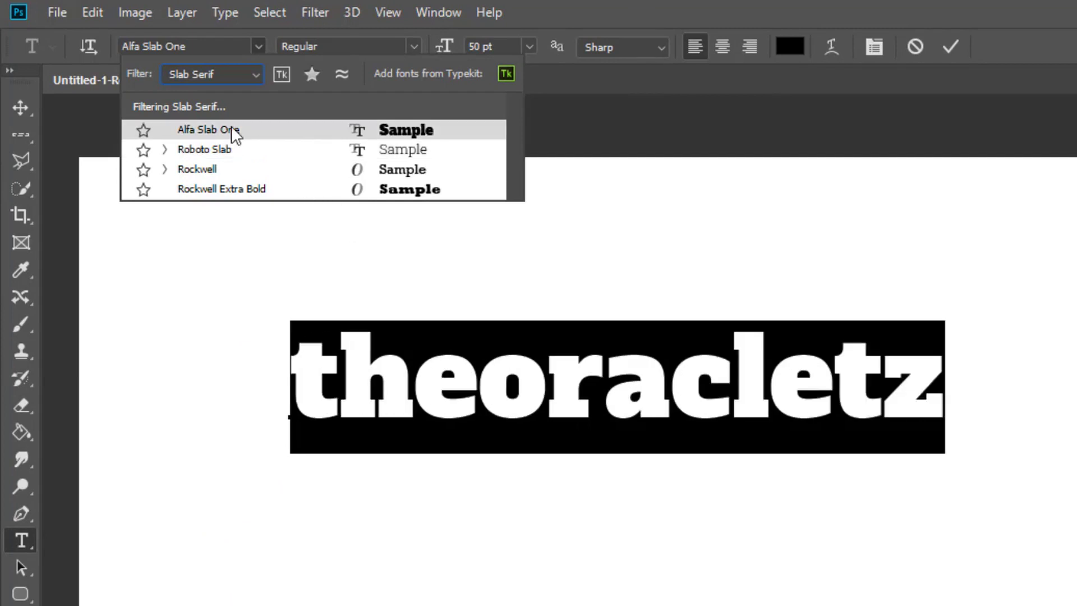
click(264, 127)
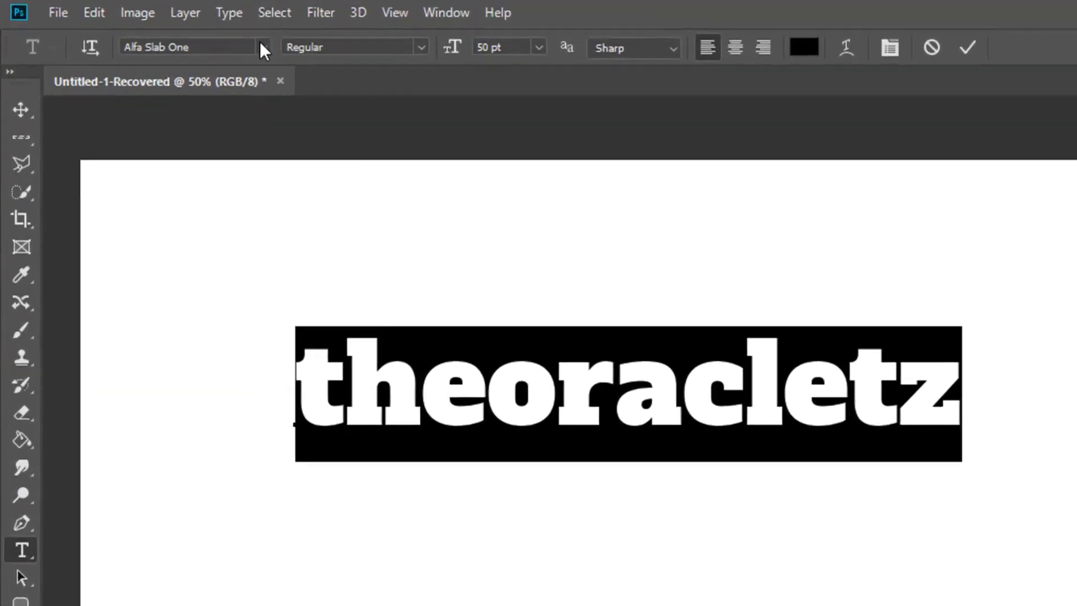
- Filter the fonts by the Script class and by the Blackletter class to examine their samples
click(195, 35)
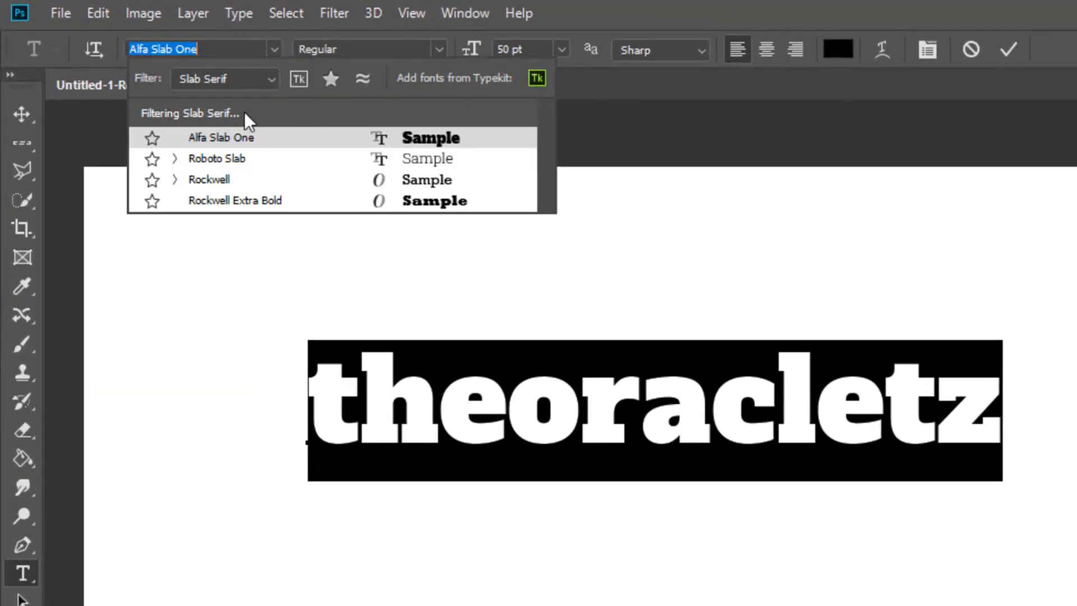
click(268, 79)
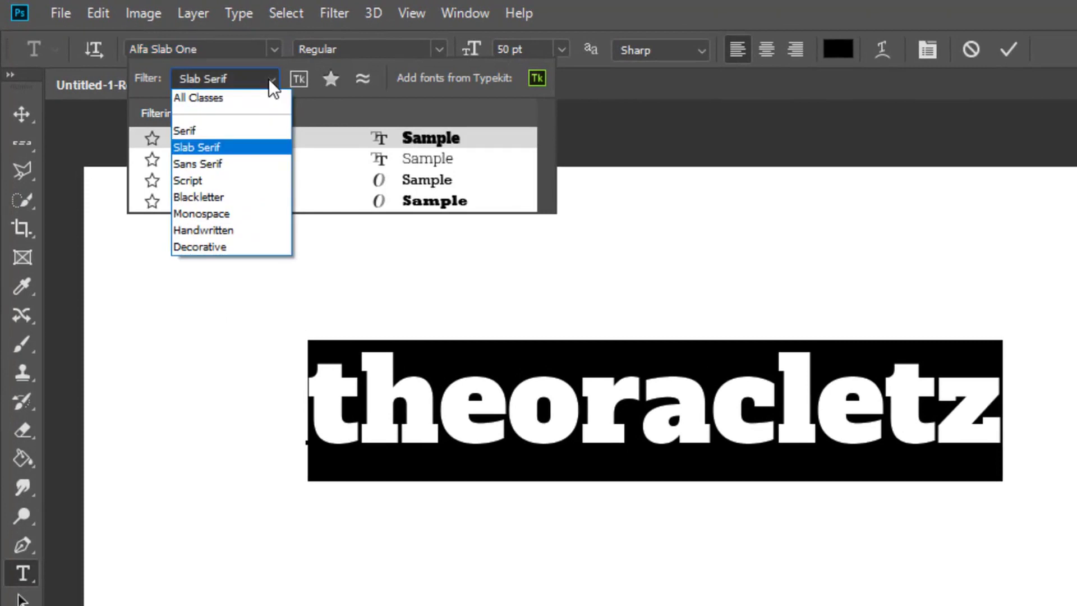
click(227, 184)
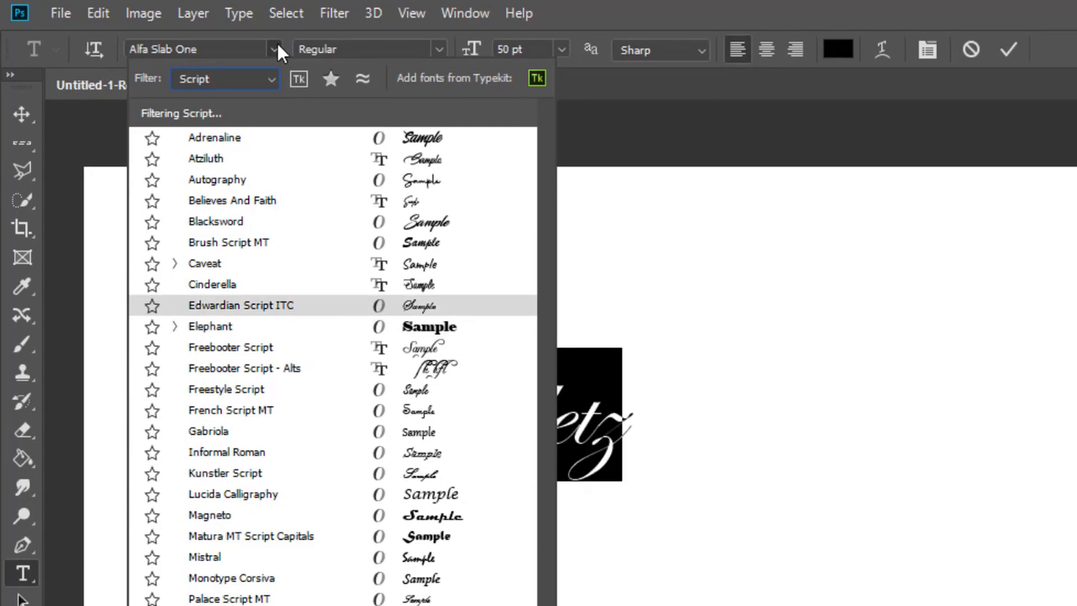
click(272, 79)
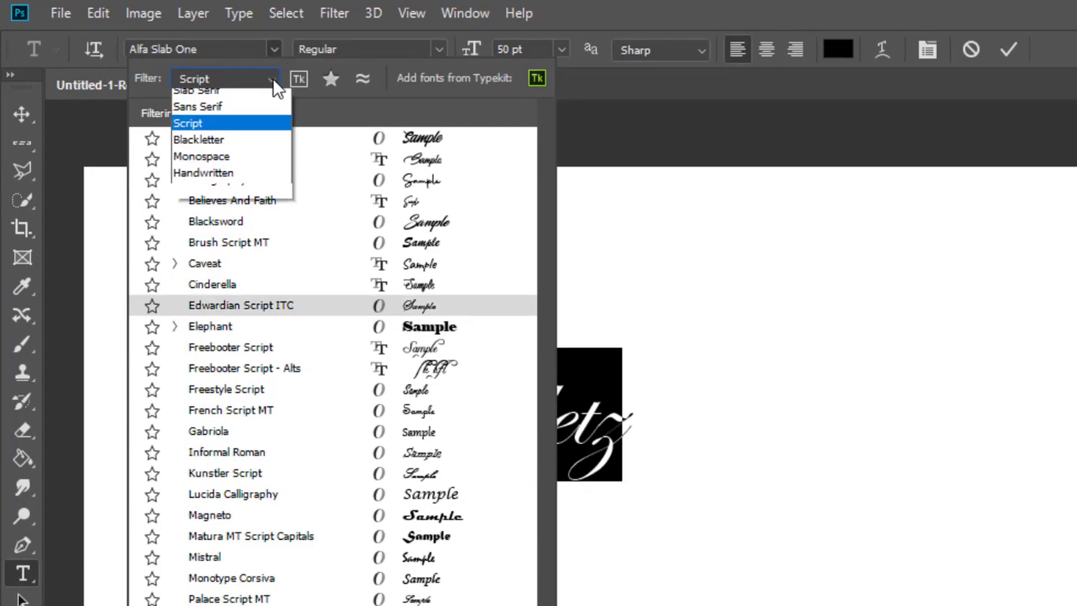
click(245, 197)
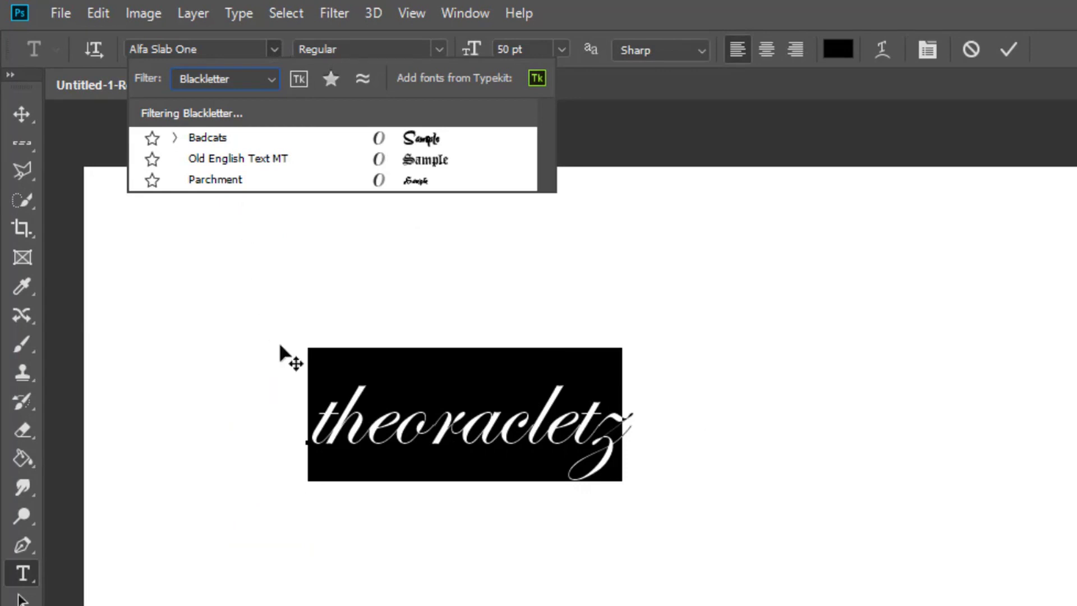
- Filter the fonts by Monospace and by Handwritten, and apply Freestyle Script to the selected text
click(268, 80)
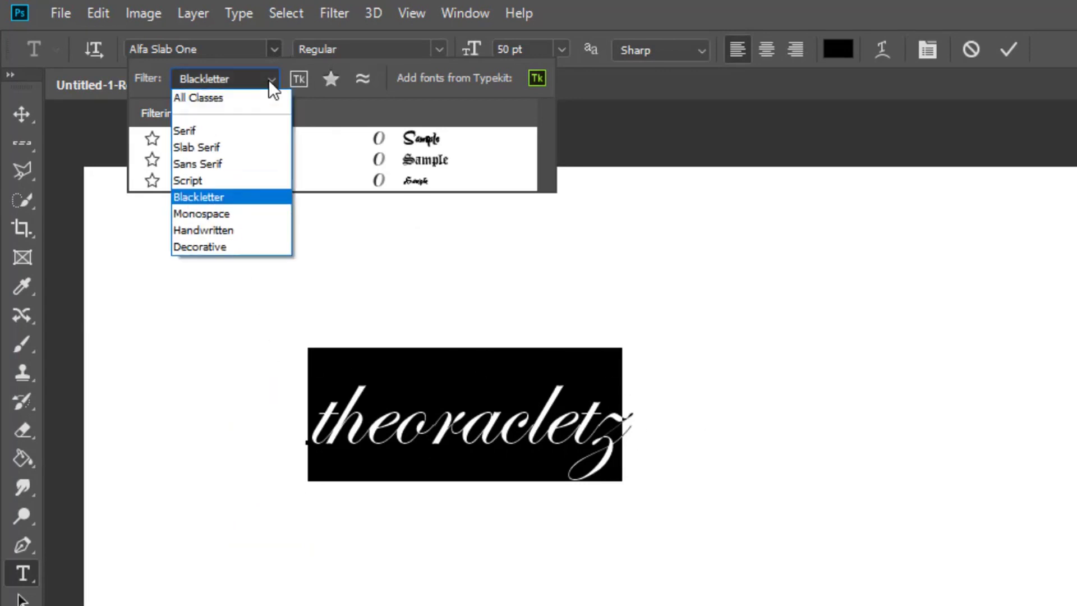
click(222, 216)
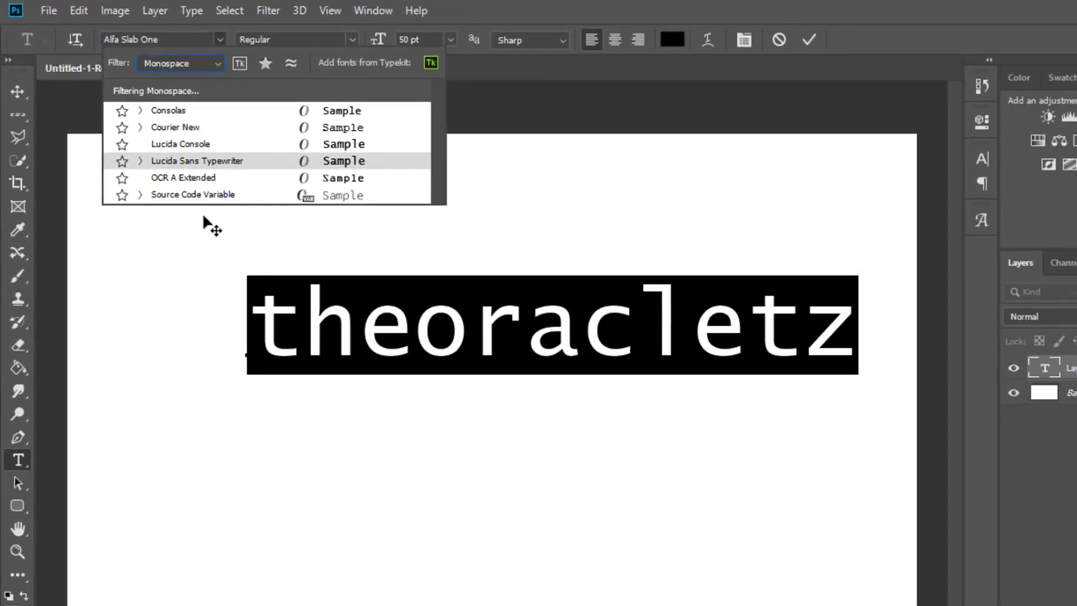
click(162, 65)
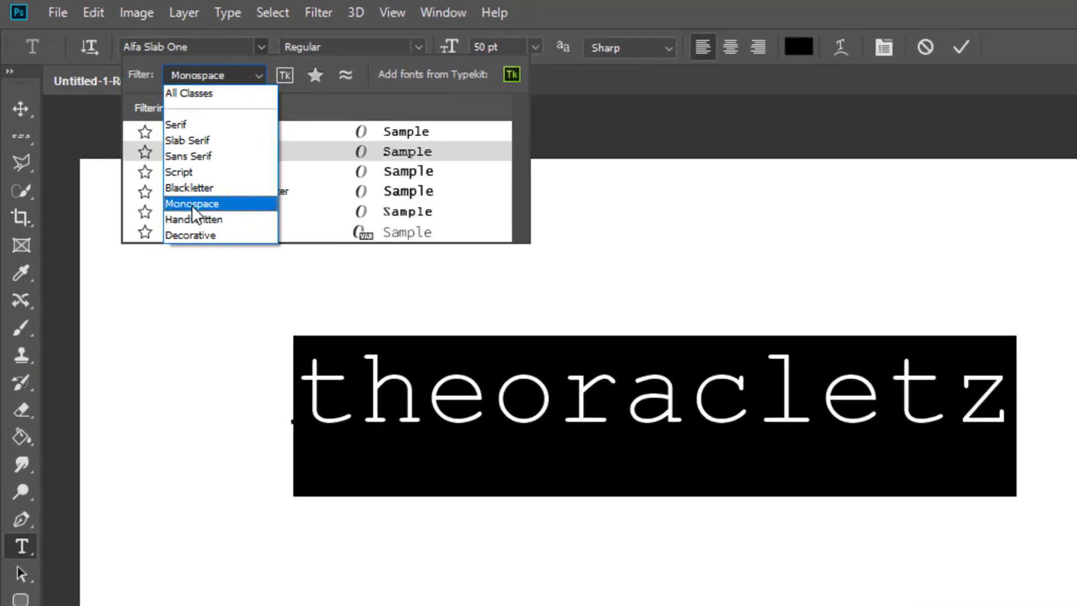
click(210, 244)
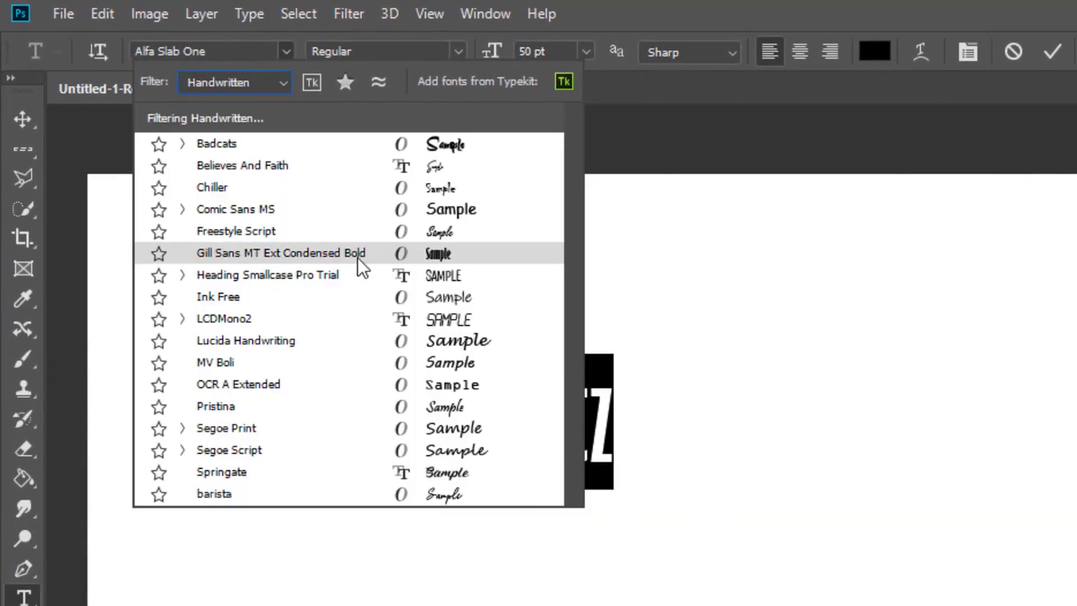
click(411, 234)
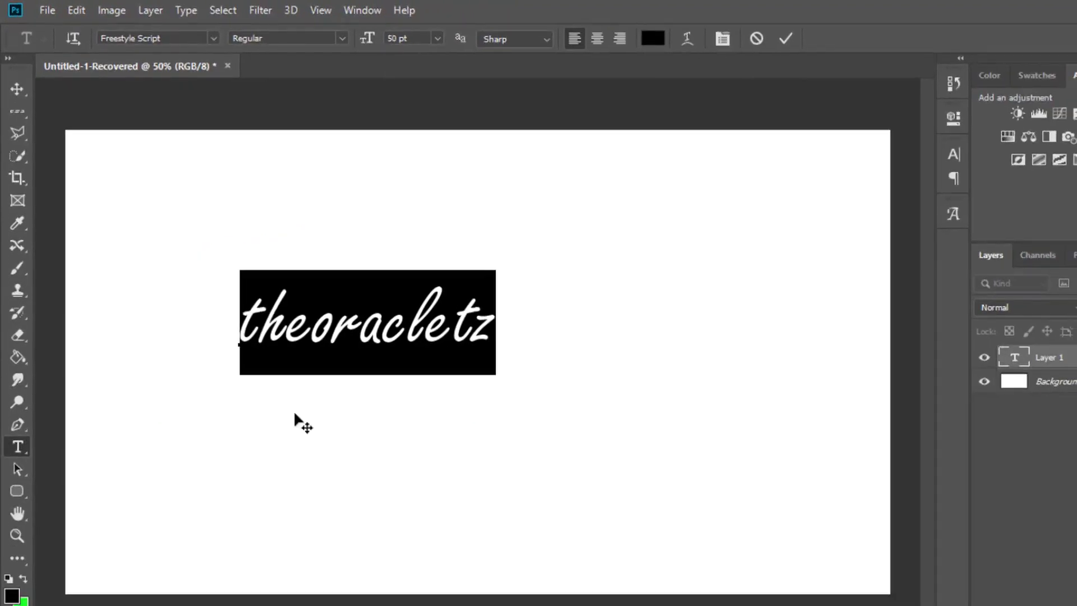
- Reset the font filter to All Classes and set the selected text's font to Alfa Slab One
click(211, 38)
click(208, 61)
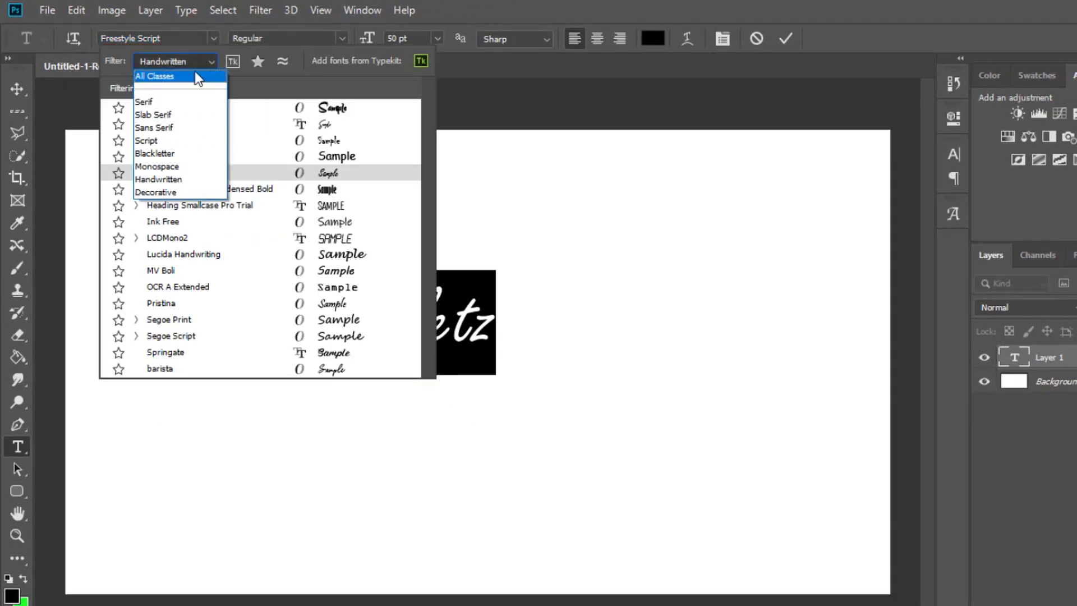
click(172, 82)
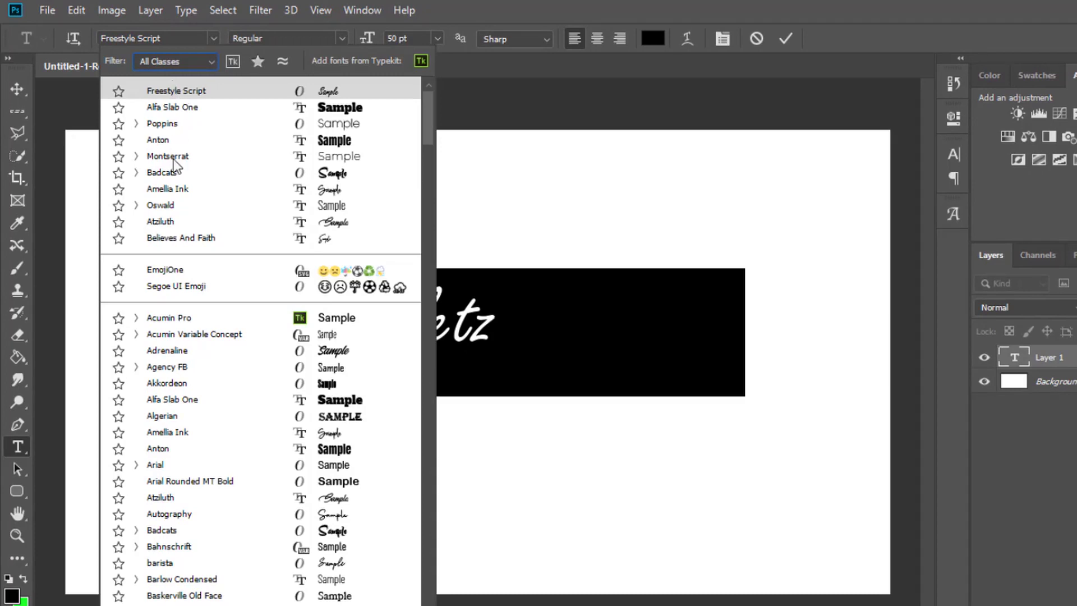
click(180, 108)
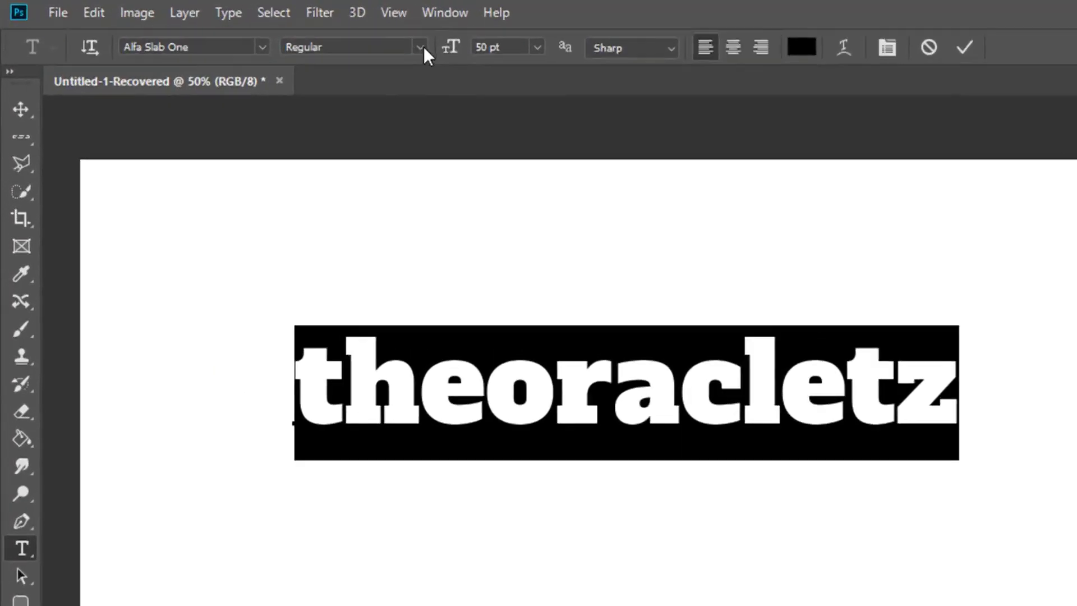
- Check the font styles available for Alfa Slab One, and set the selected text's font to Poppins
click(343, 38)
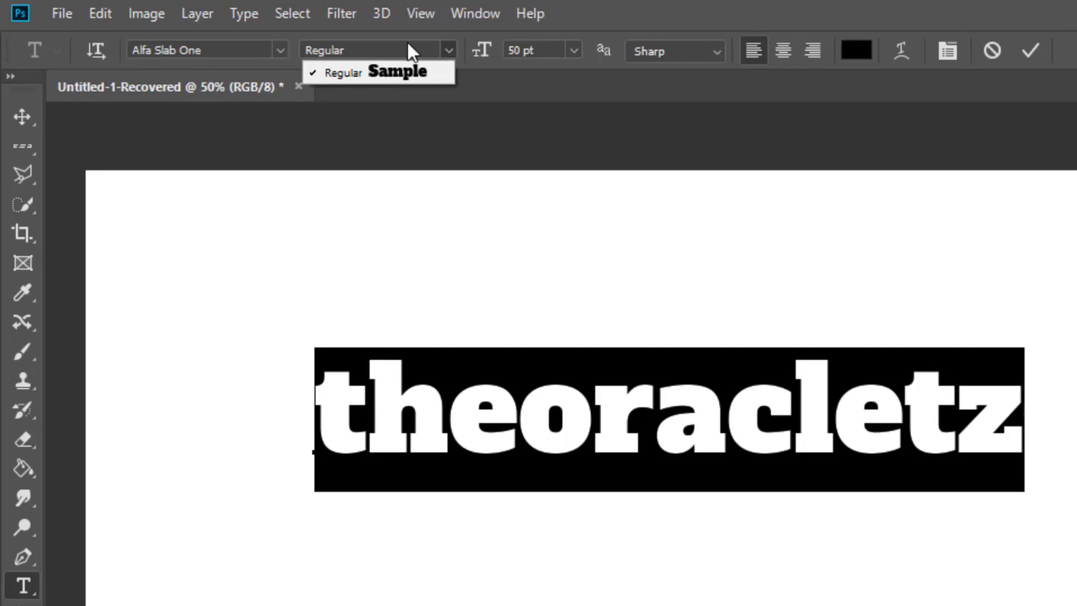
click(291, 49)
click(275, 55)
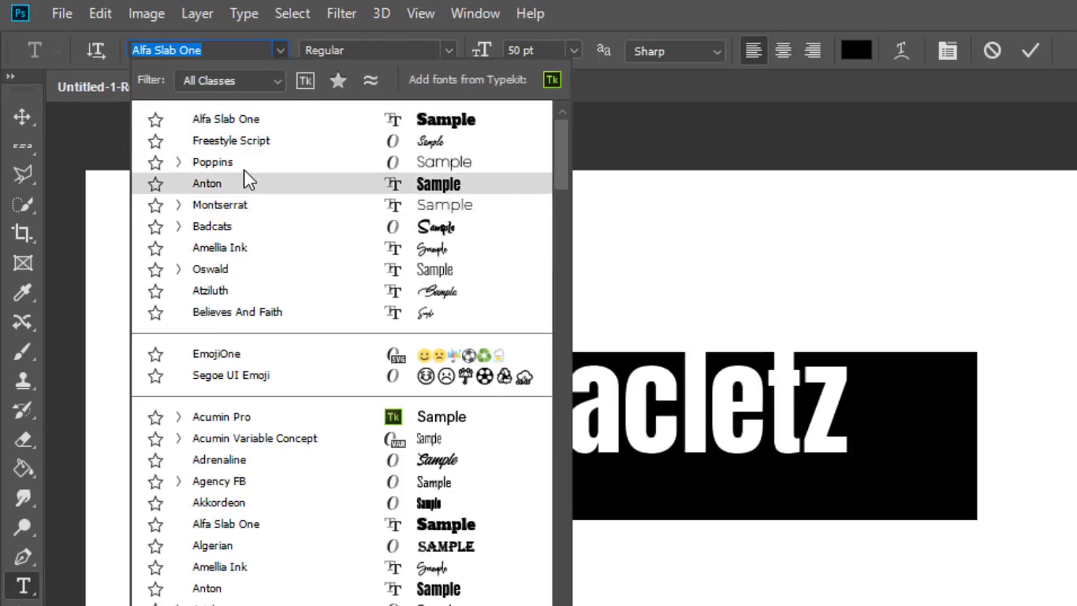
click(244, 170)
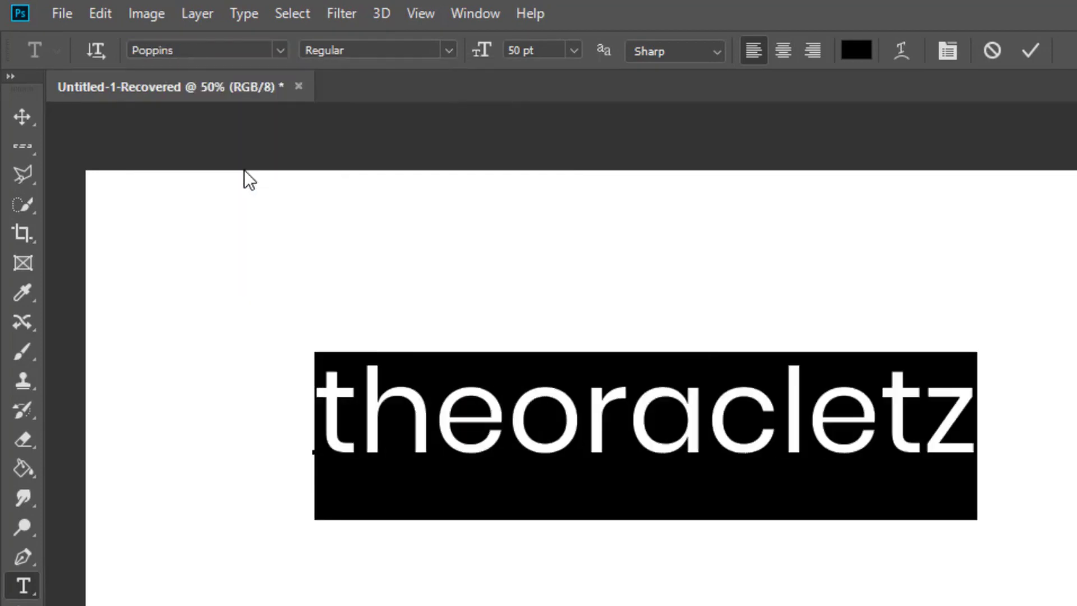
- Apply the Bold, ExtraBold and Thin styles of Poppins in turn to the selected text
click(448, 50)
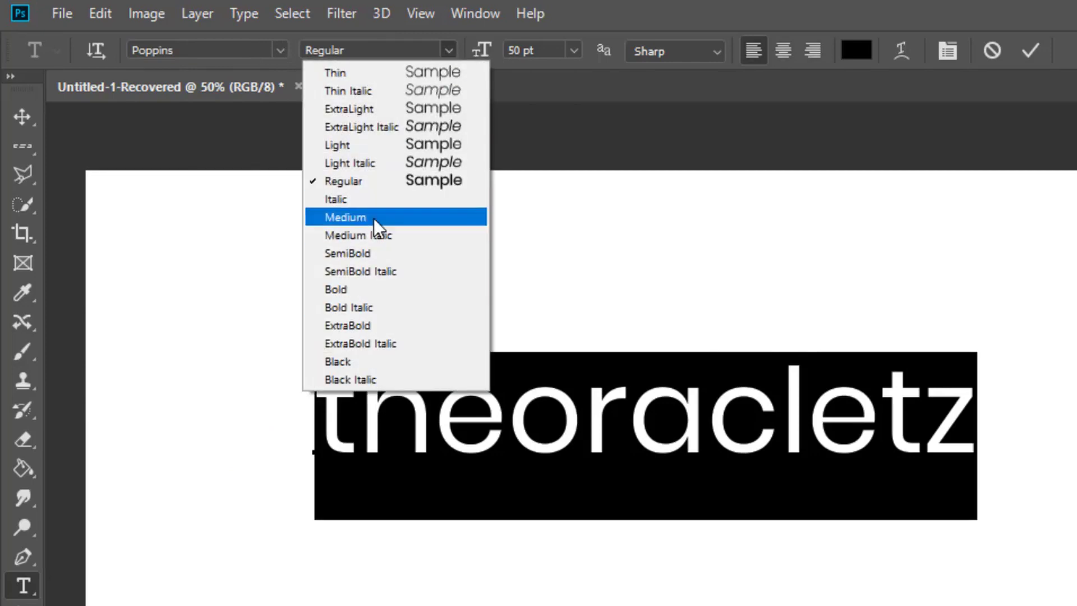
click(356, 295)
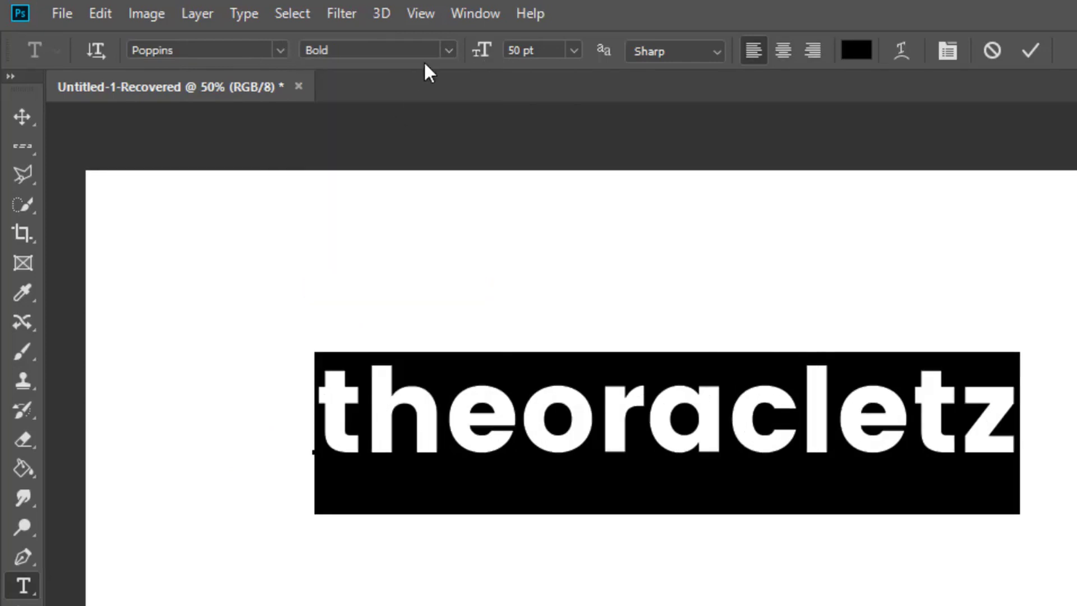
click(448, 51)
click(348, 323)
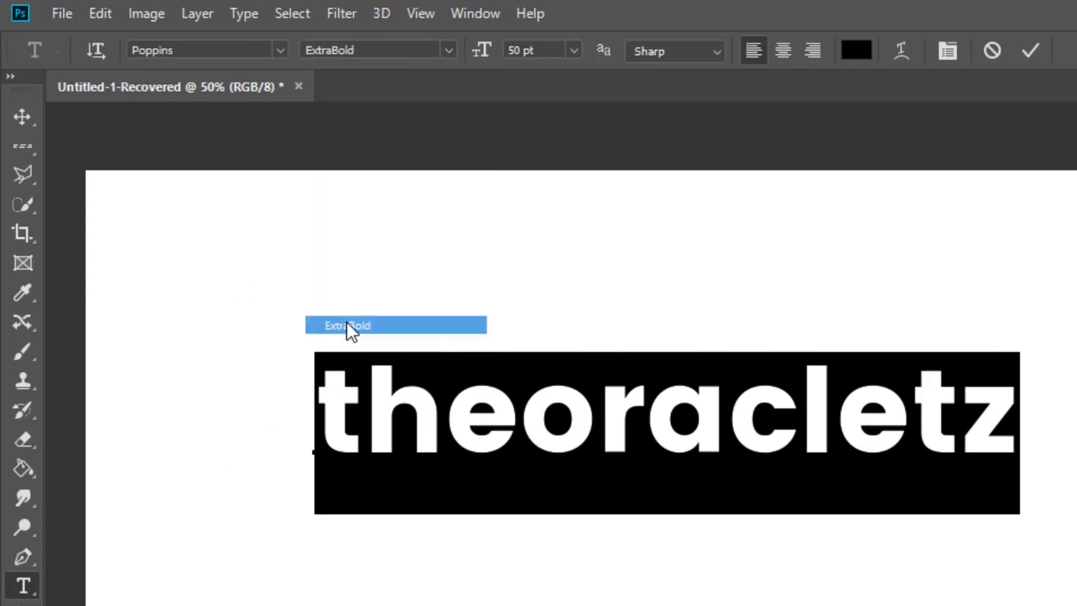
click(448, 49)
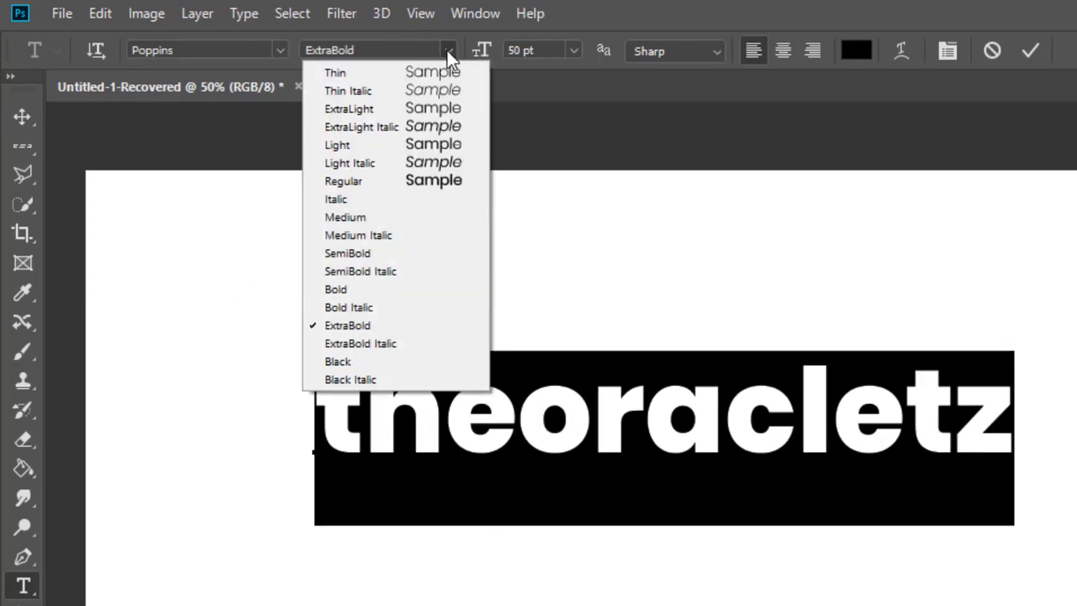
click(397, 81)
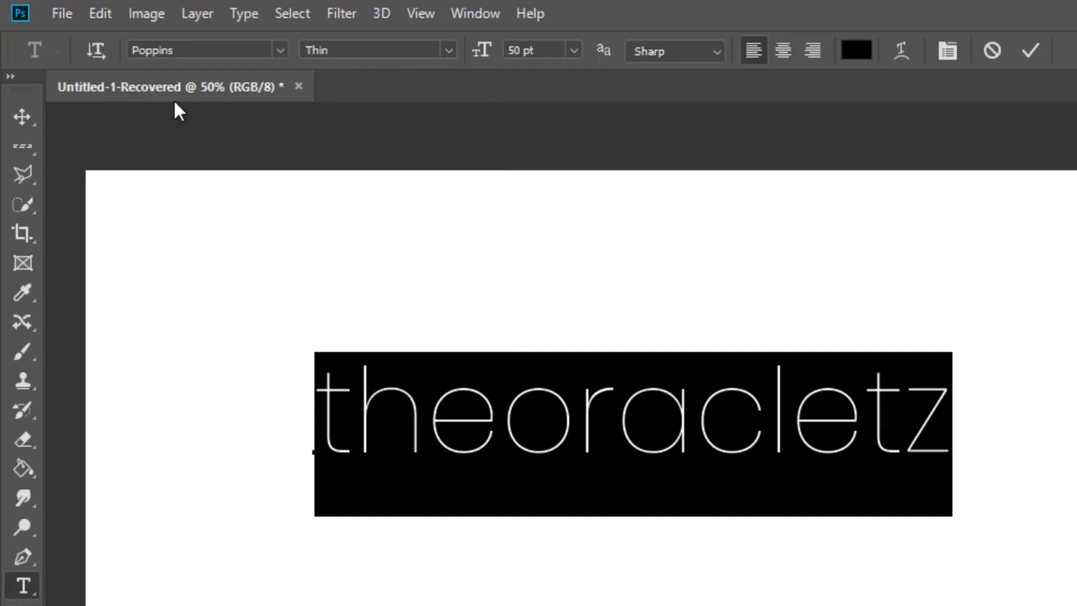
- Set the selected text's font back to Alfa Slab One
click(279, 50)
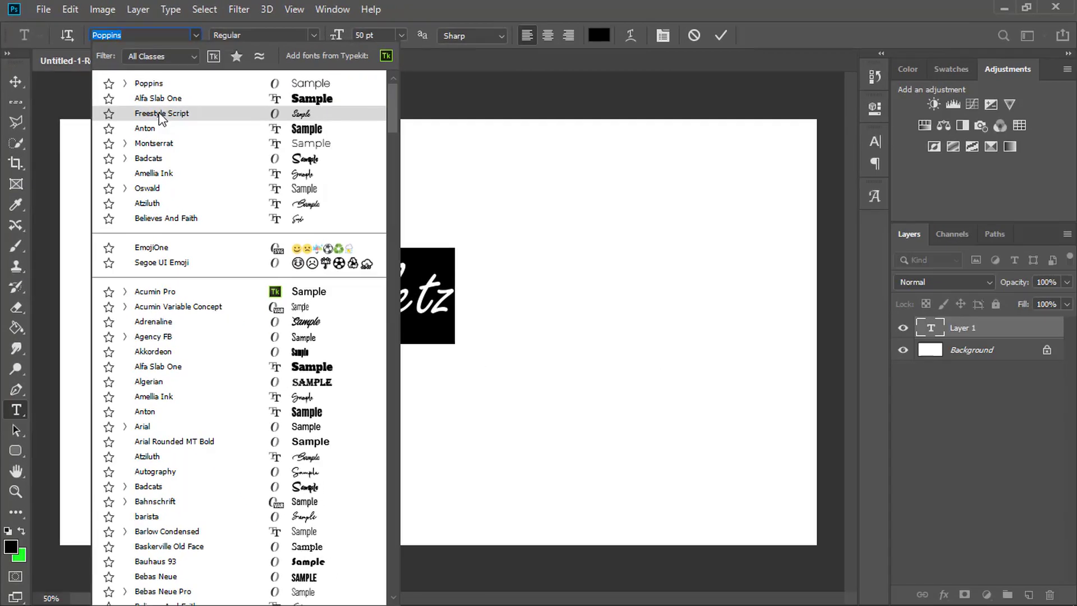
click(162, 99)
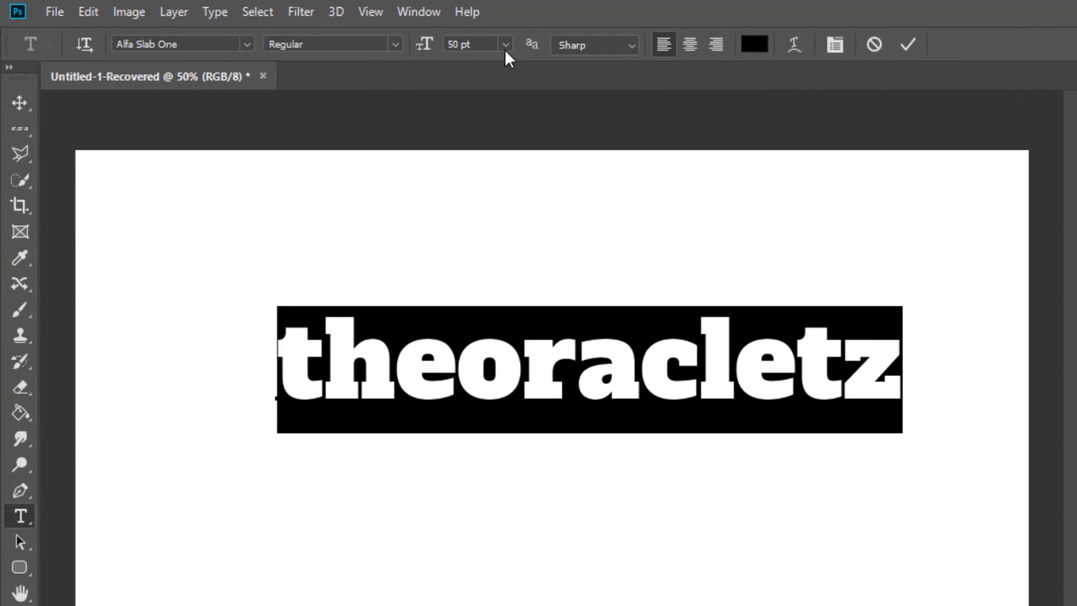
- View the preset font sizes and enter a custom size of 45 pt for the selected text
click(441, 41)
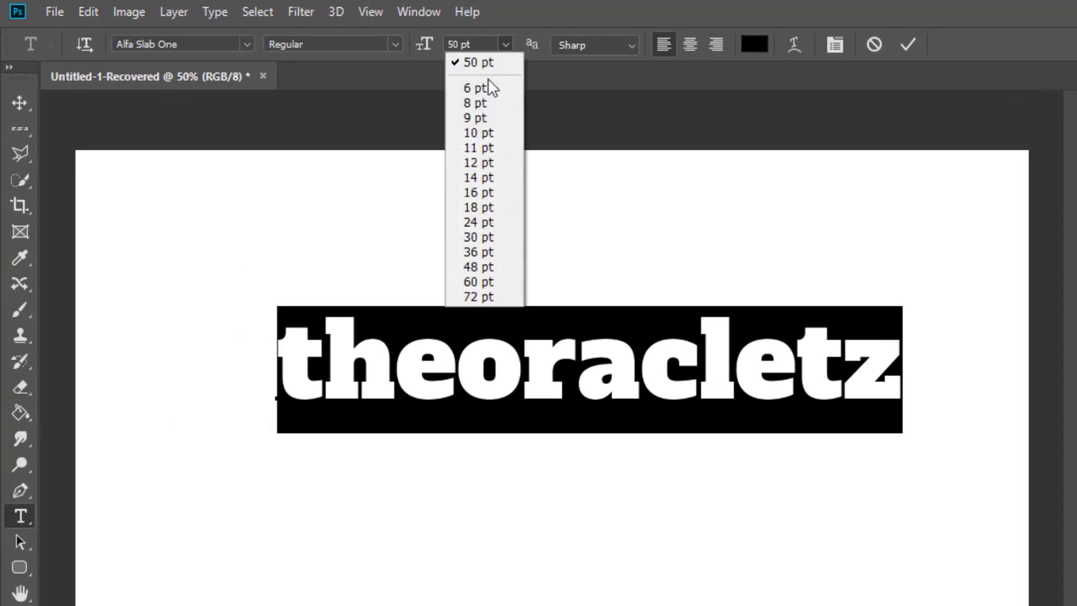
click(476, 44)
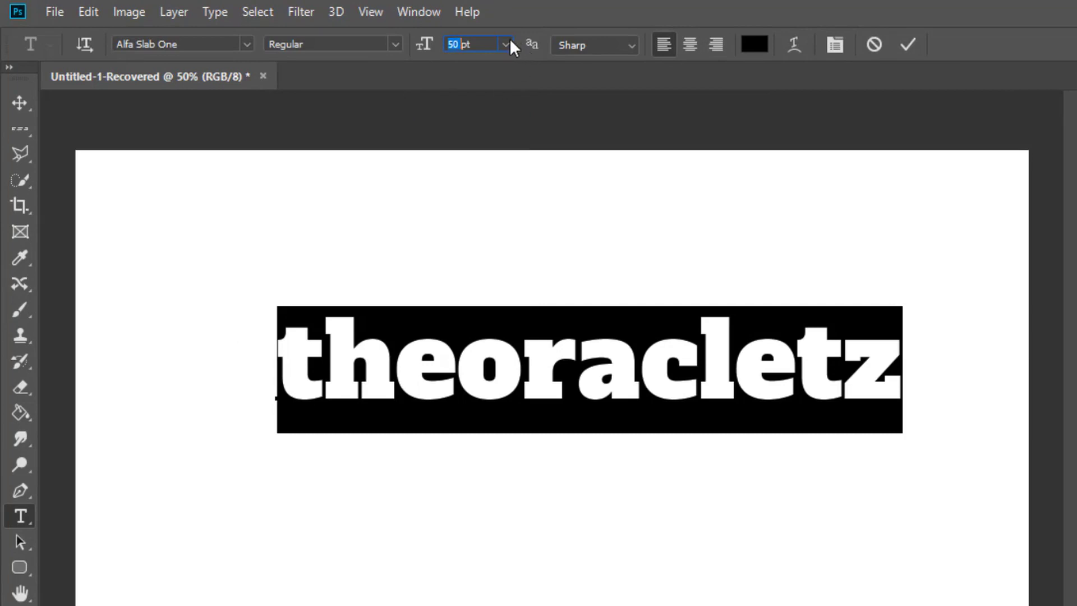
text(45)
key(Return)
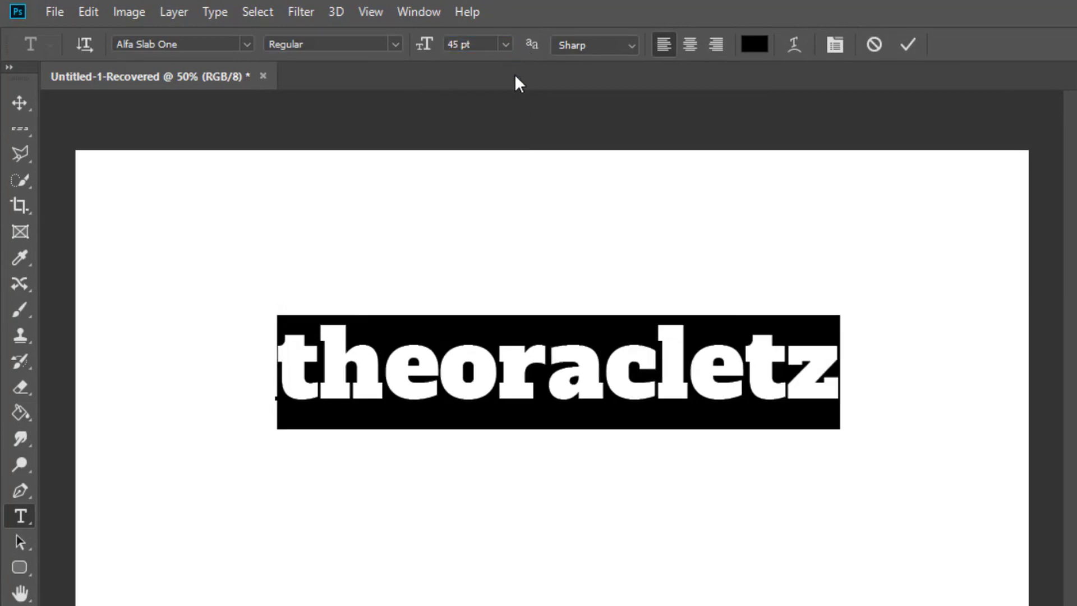
- Apply the preset font size 60 pt and then 48 pt to the selected text
click(505, 45)
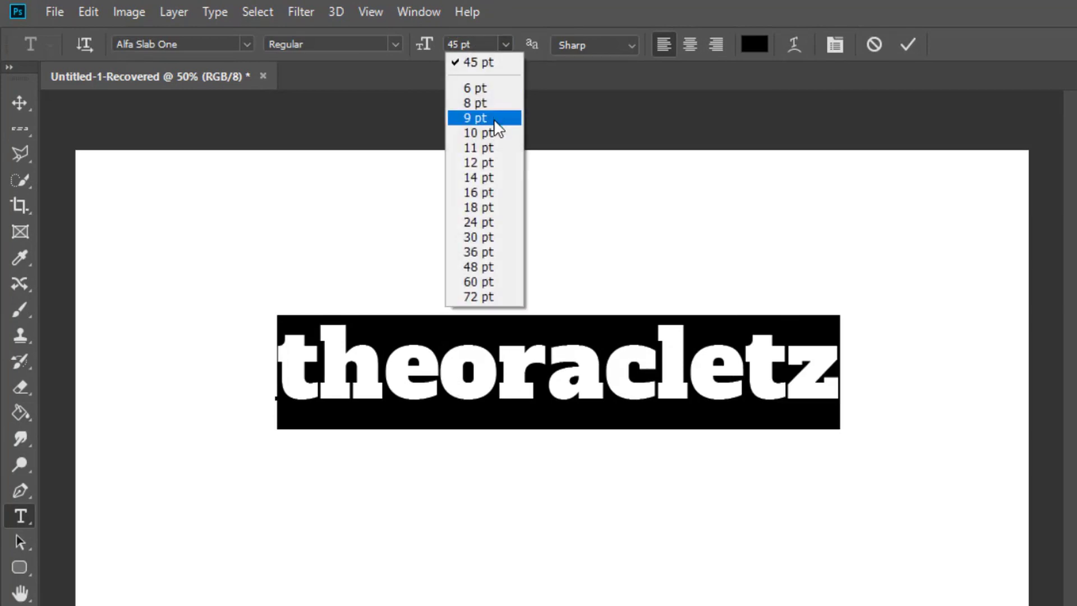
click(487, 280)
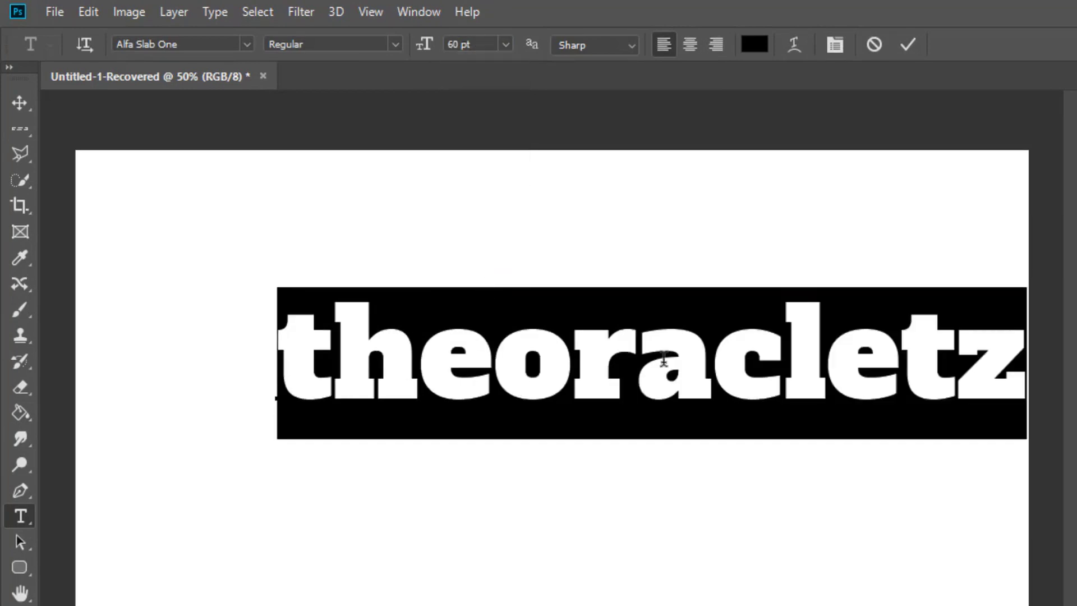
click(504, 44)
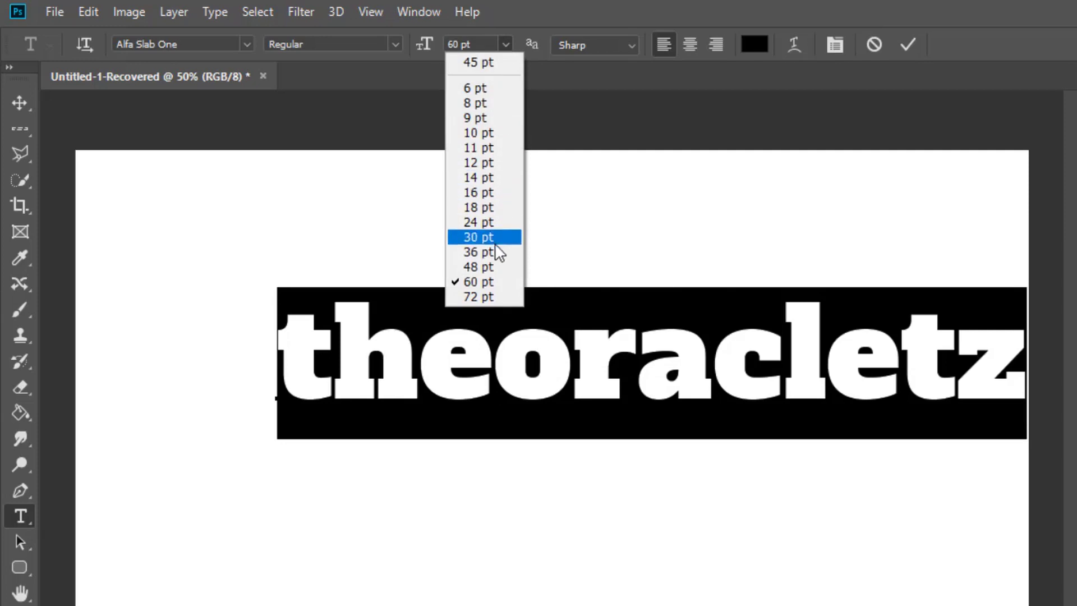
click(494, 267)
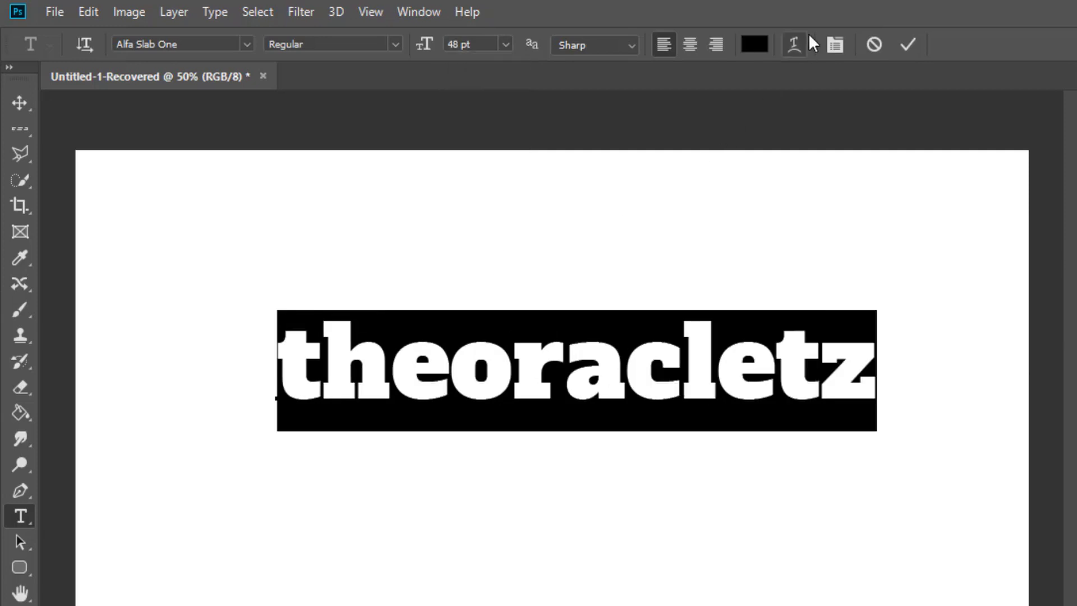
- Increase the selected text's font size in 1 pt increments to 53 pt, and reduce it to 52 pt
key(Up)
key(Up)
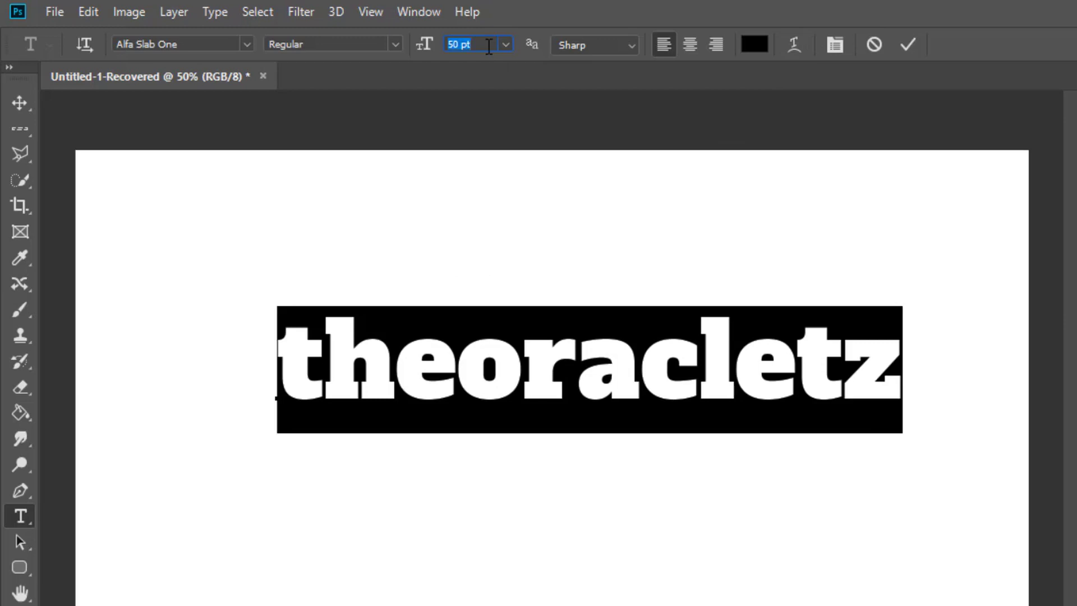
key(Up)
key(Up)
key(Up)
key(Up)
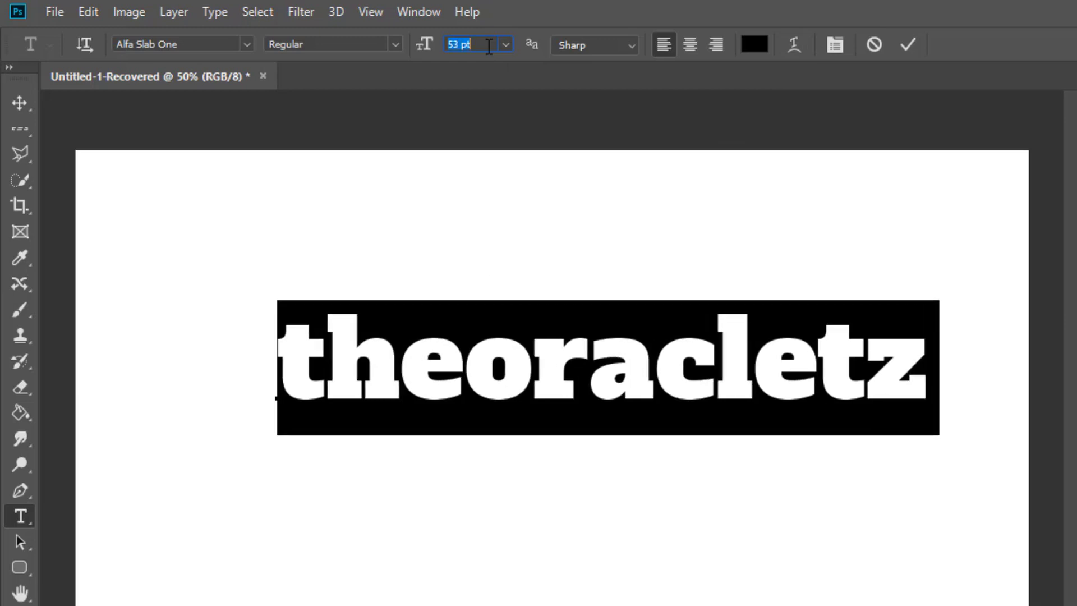
key(Down)
key(Down)
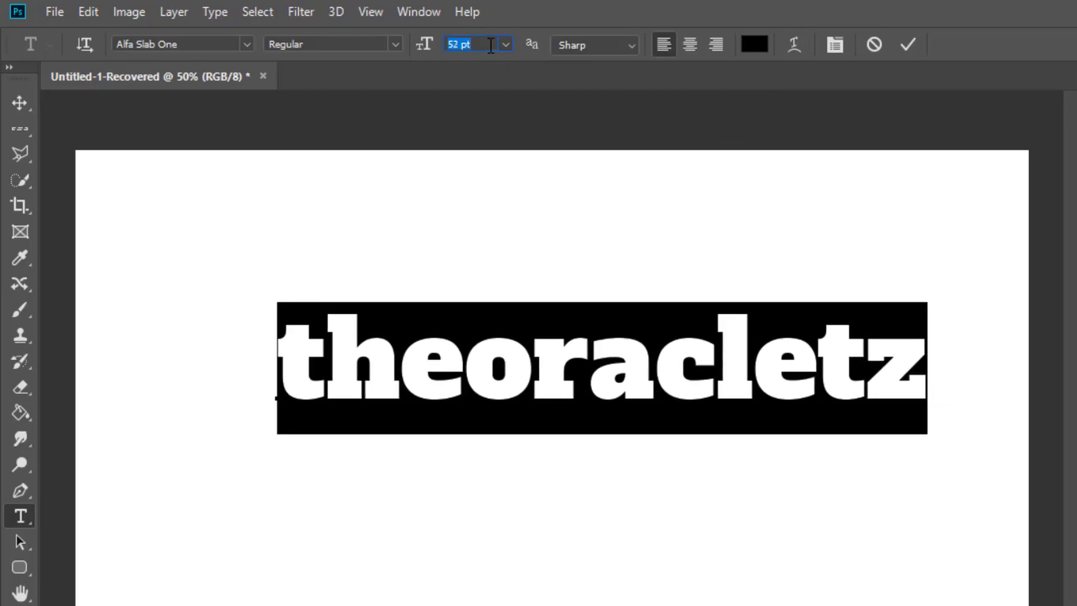
- View the anti-aliasing choices while keeping Sharp, and view the text colour picker without changing the colour
click(600, 50)
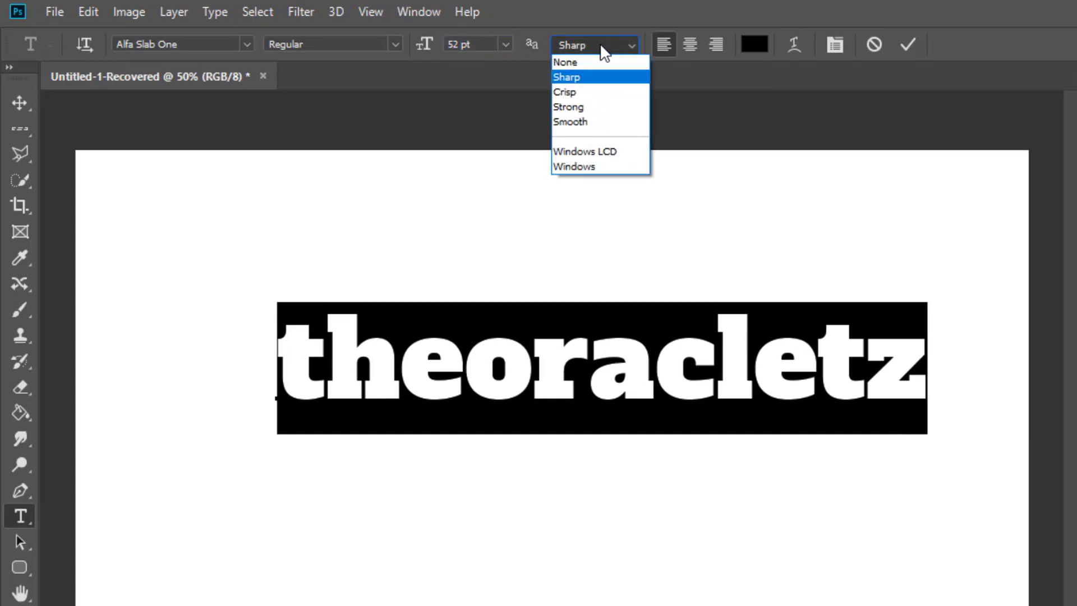
click(645, 77)
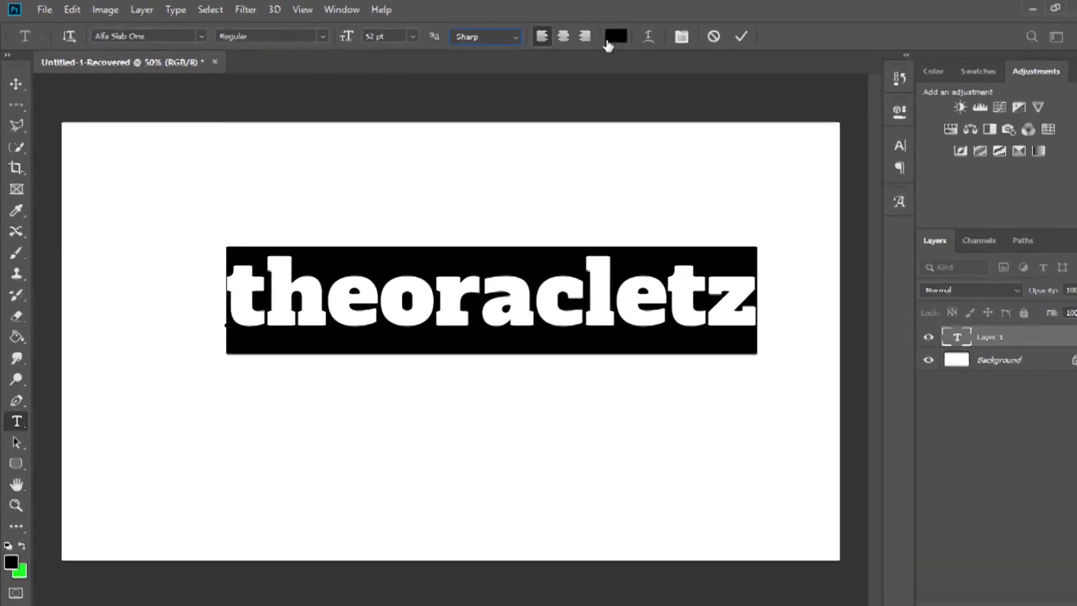
click(755, 45)
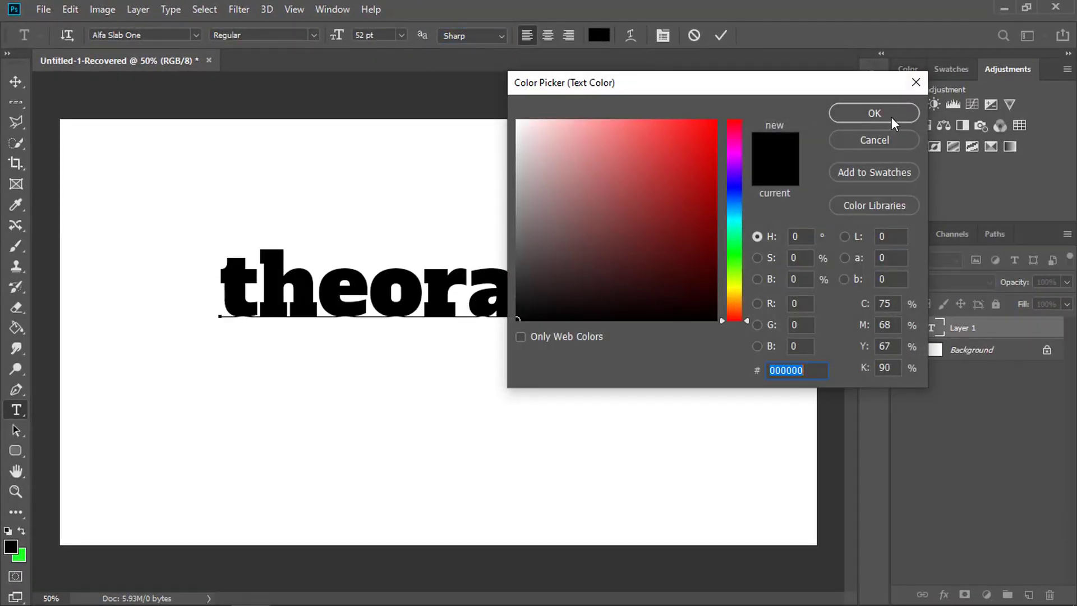
click(874, 139)
- Try the Arc and Arc Lower warp styles on the selected text
click(631, 35)
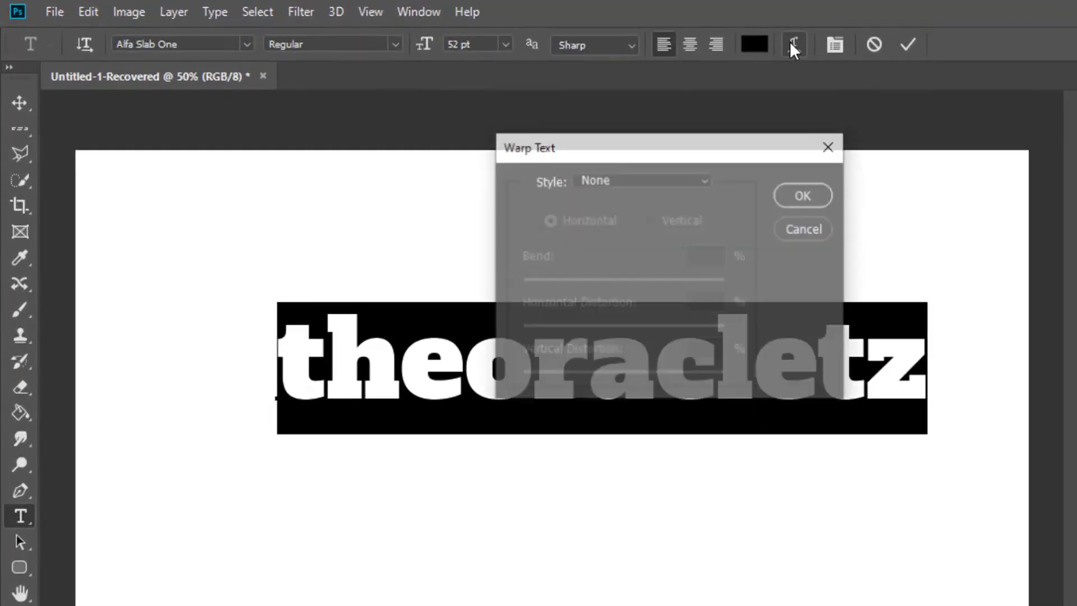
drag(708, 155, 751, 141)
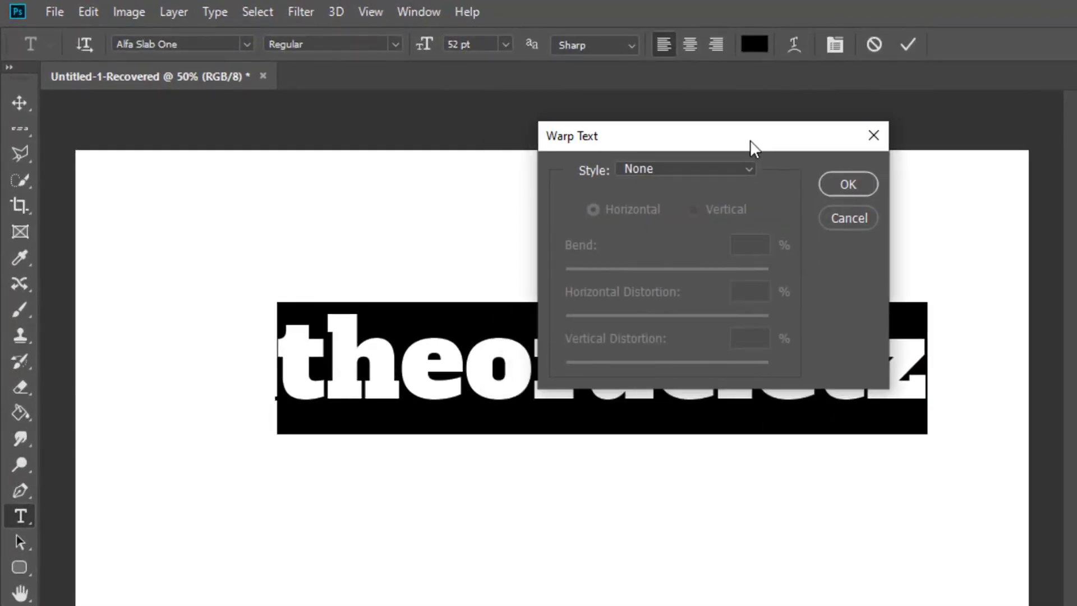
click(745, 172)
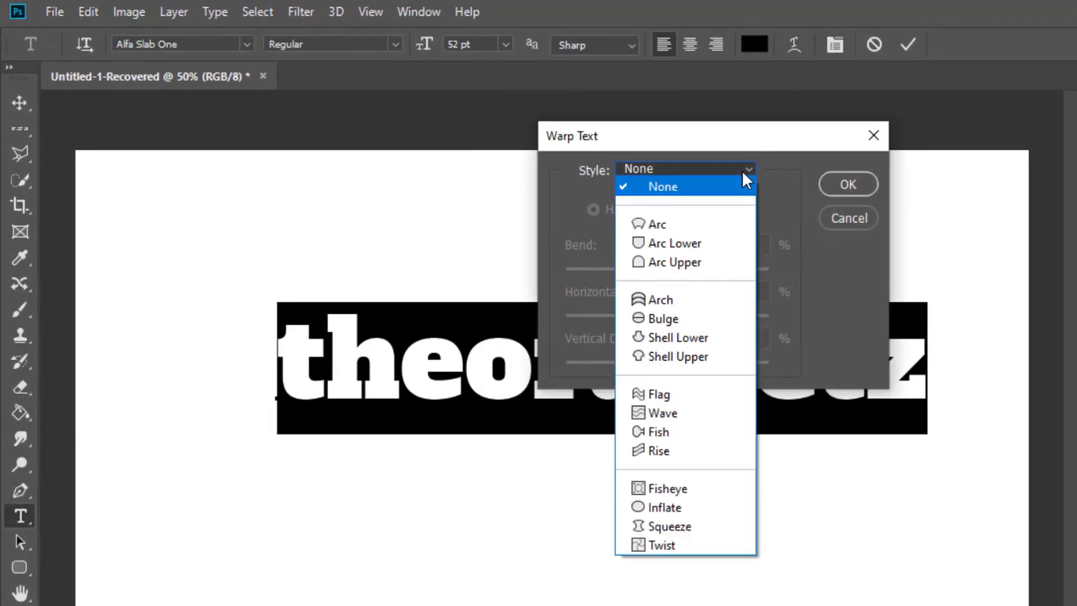
click(656, 224)
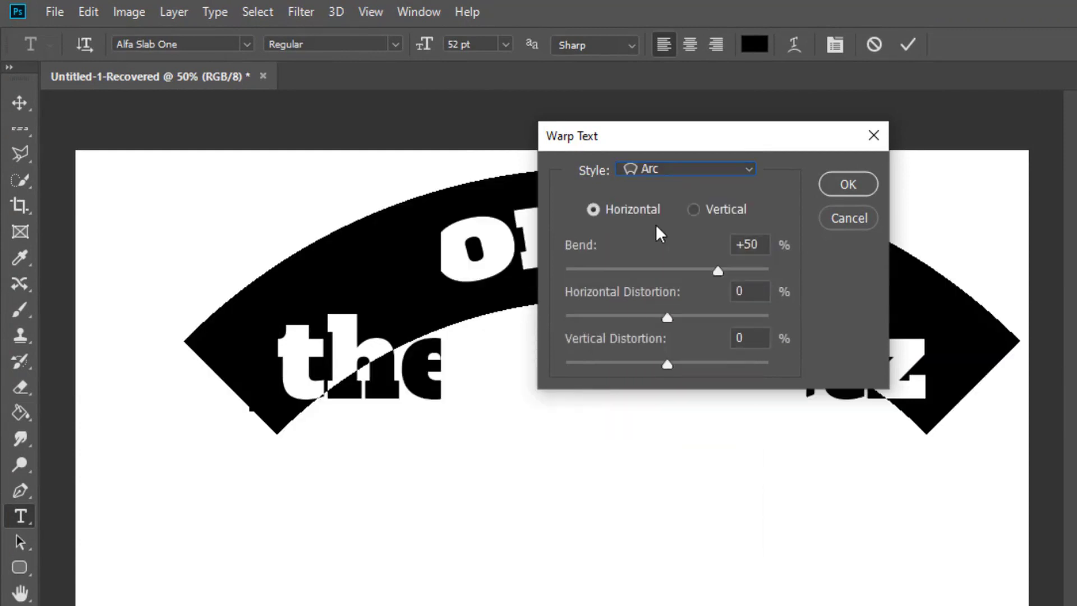
click(687, 169)
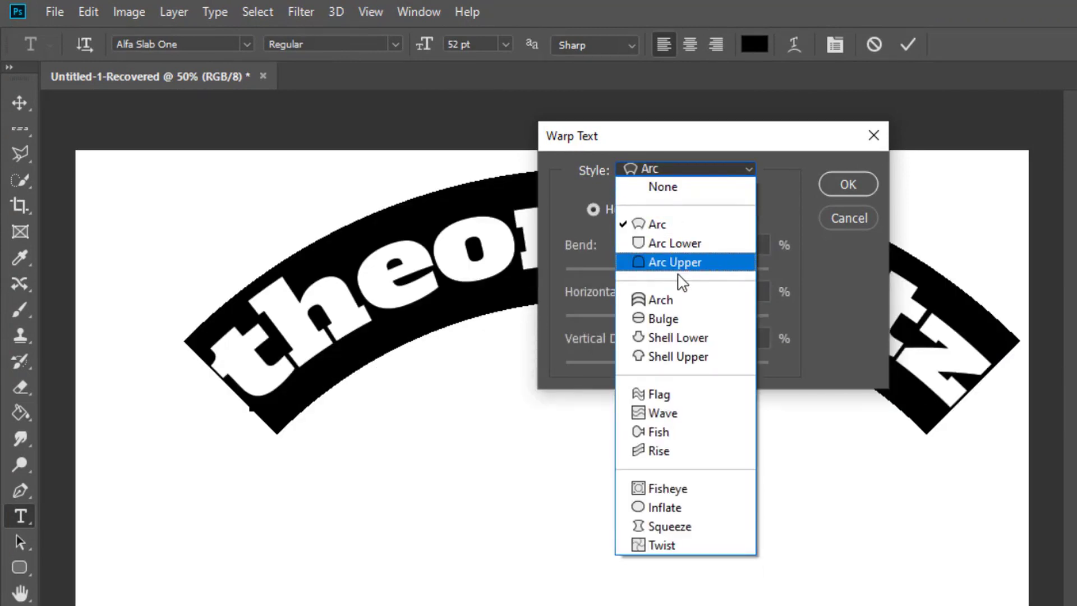
click(679, 242)
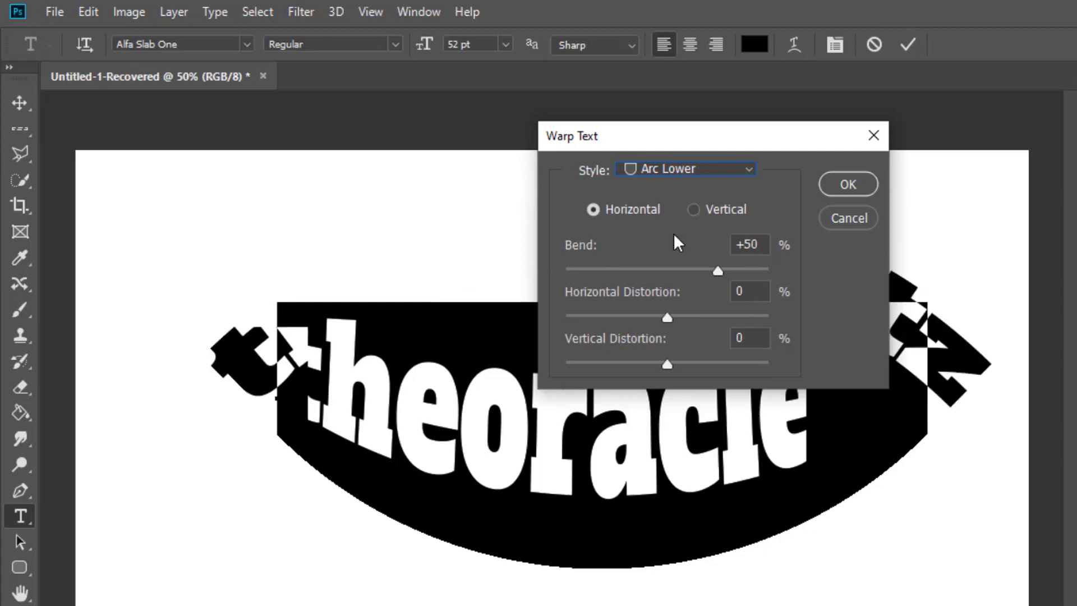
- Try the Flag warp style with a bend of +97% on the text, and cancel the warp
click(677, 173)
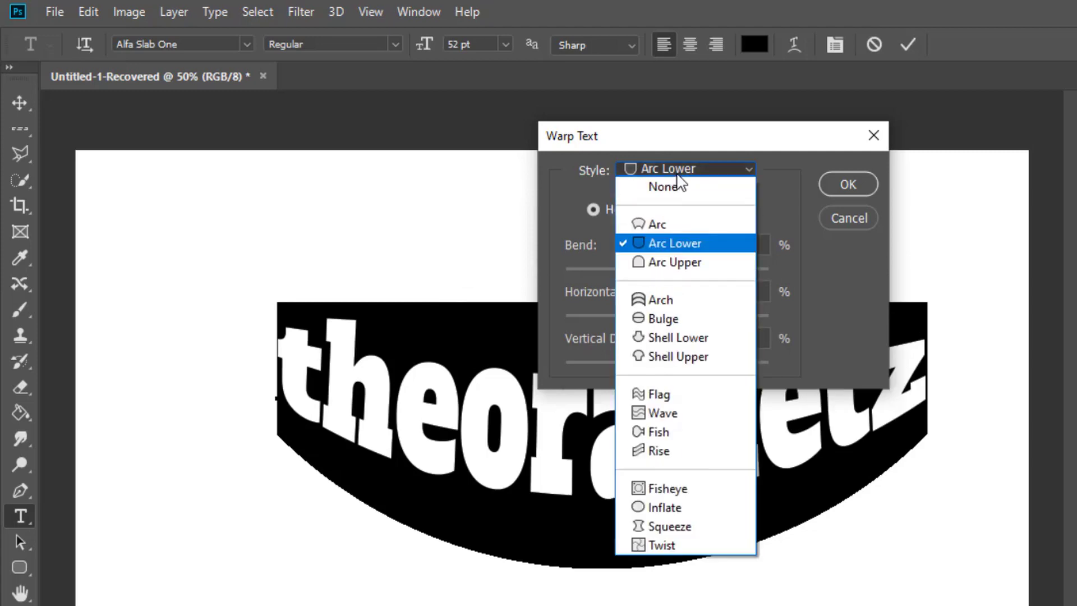
click(663, 393)
drag(690, 271, 767, 274)
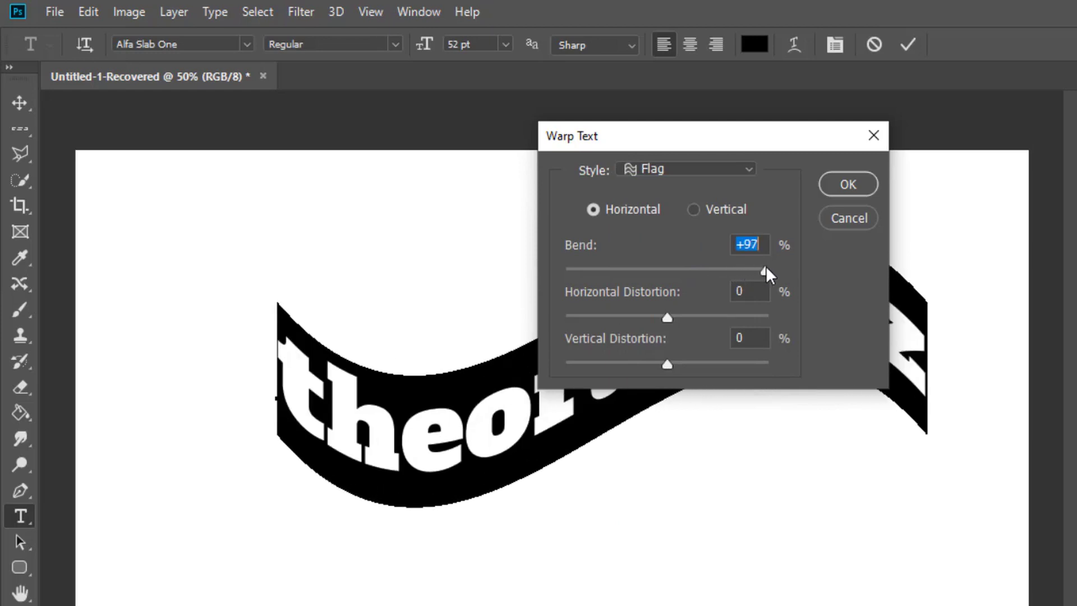
click(855, 222)
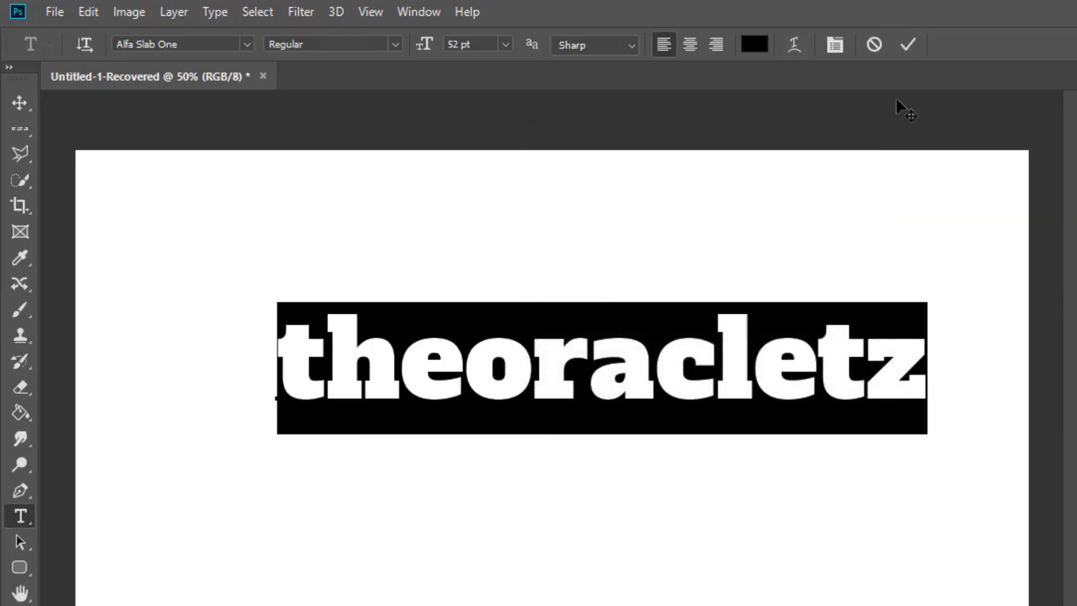
- Show, hide and show again the Character settings for the selected text
click(835, 45)
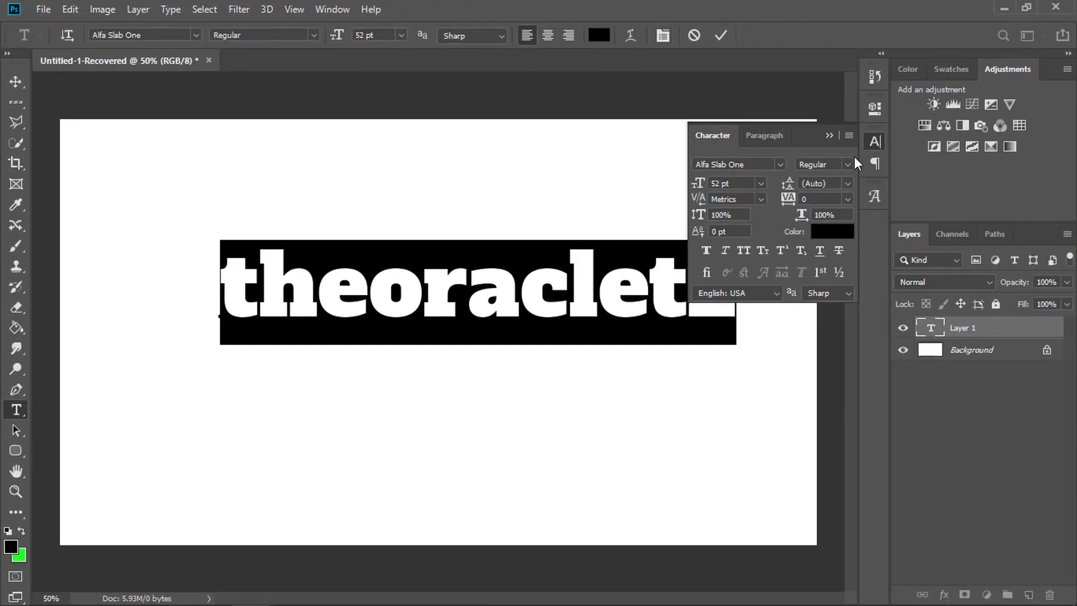
click(874, 143)
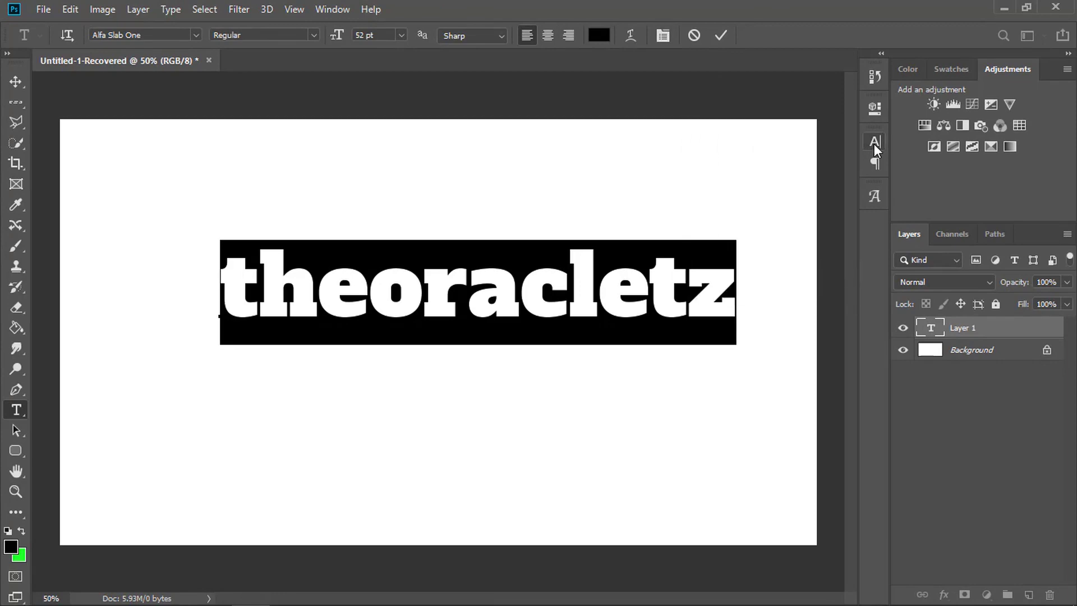
click(873, 143)
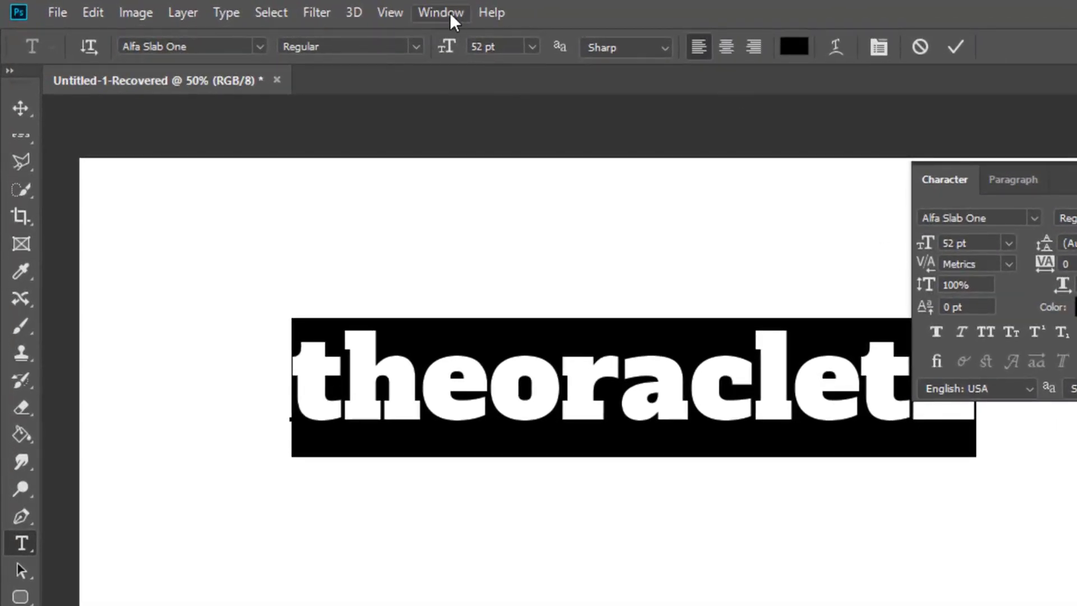
- View the list of available panels, the font style choices and the leading presets for the selected text
click(449, 12)
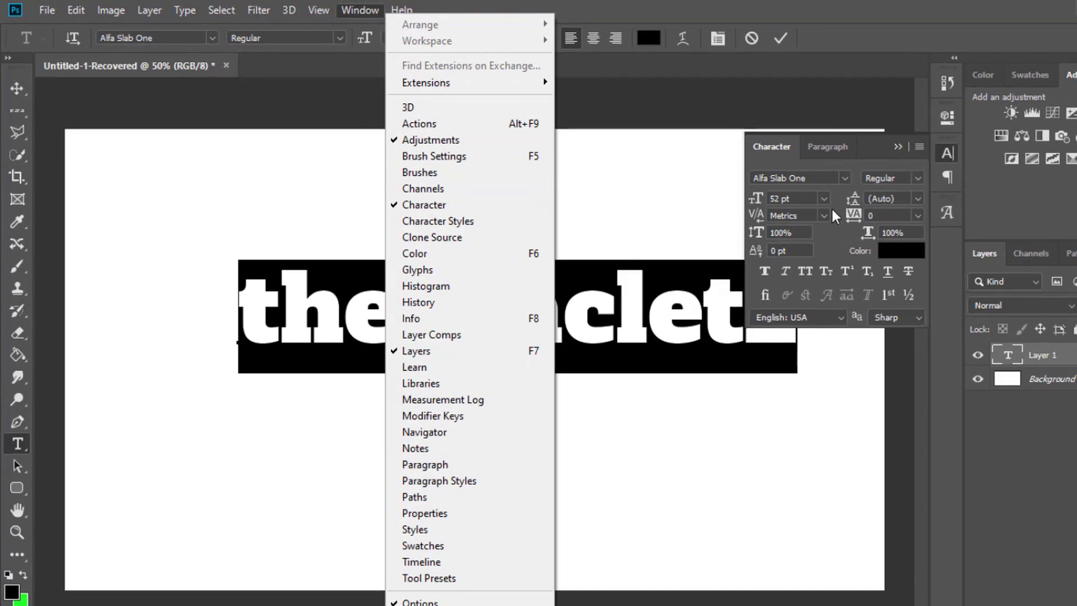
click(731, 19)
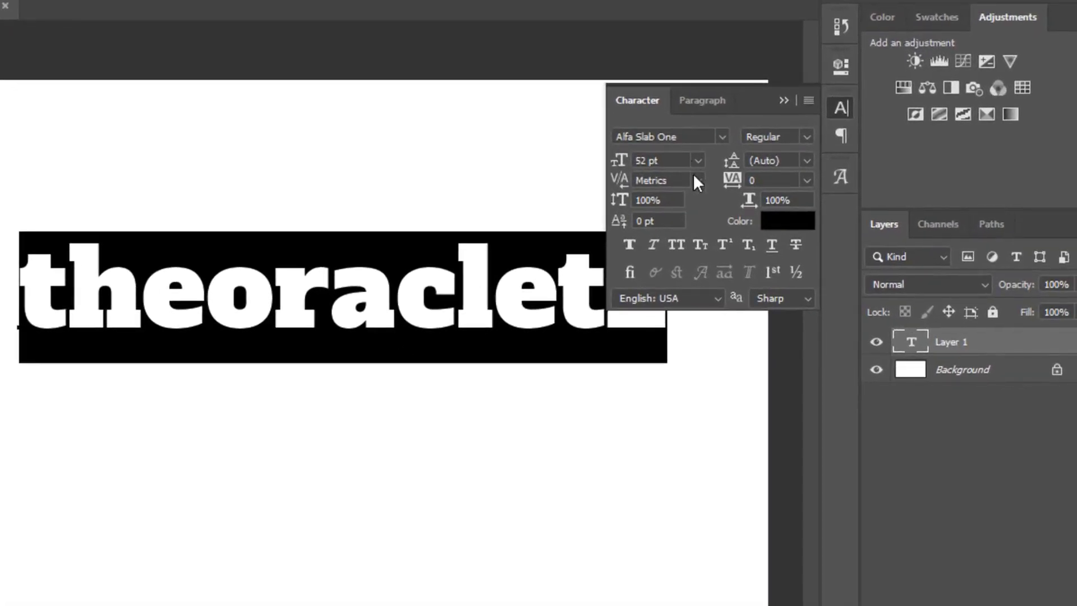
click(807, 140)
click(807, 140)
click(808, 140)
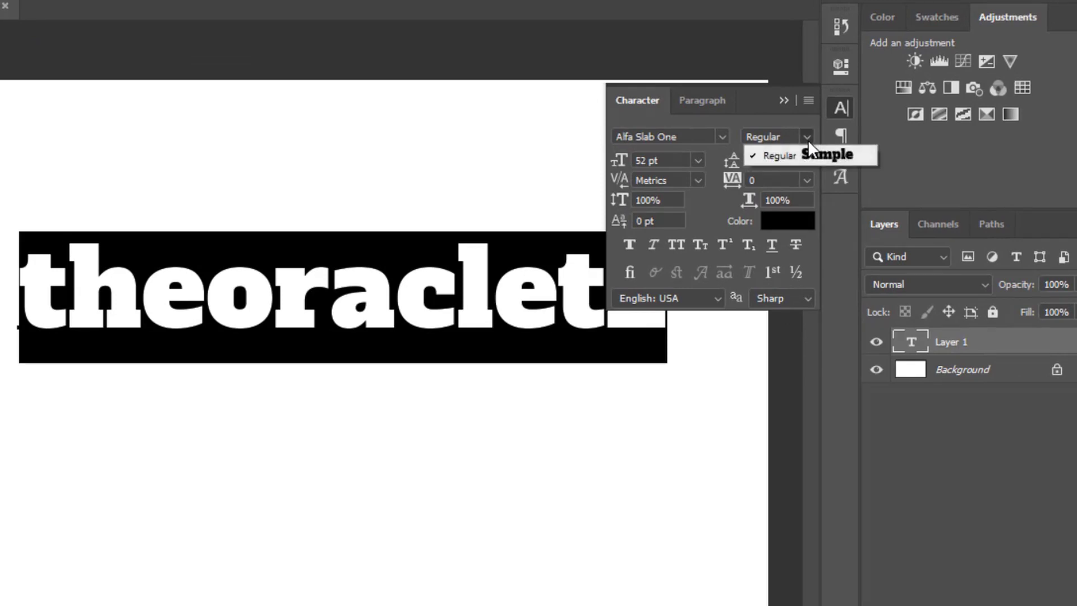
click(808, 139)
click(807, 161)
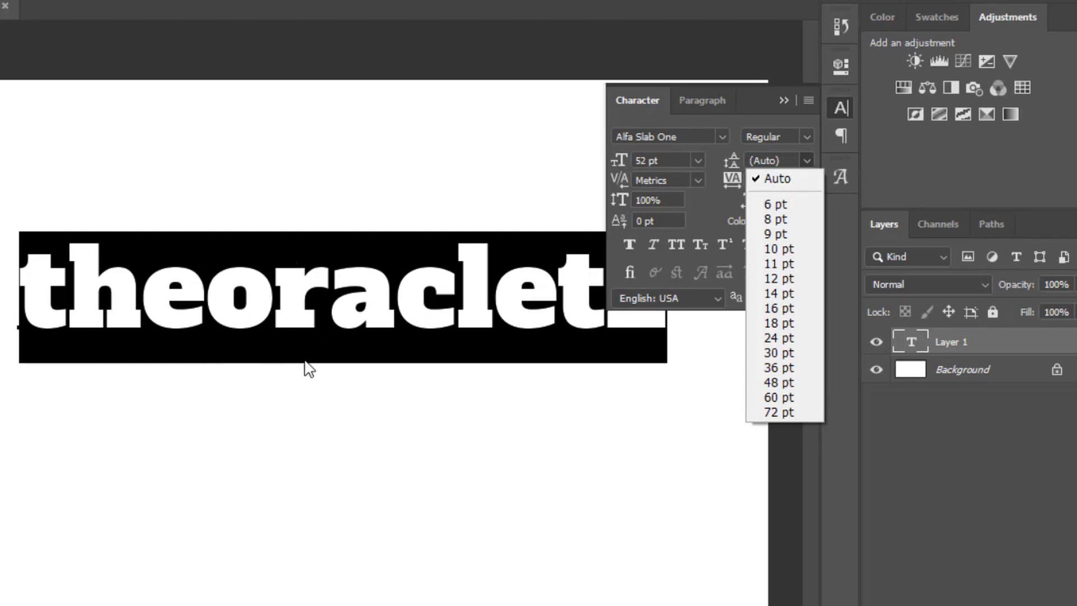
- Add a second line reading "graphics designer" below "theoracletz" and commit the text
click(425, 270)
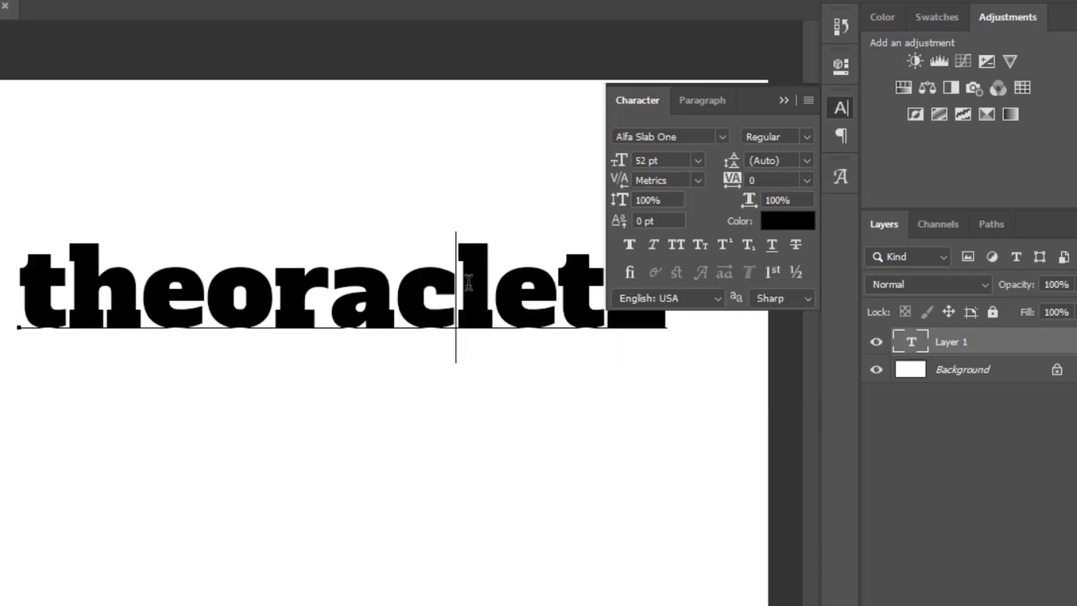
double_click(468, 282)
click(557, 292)
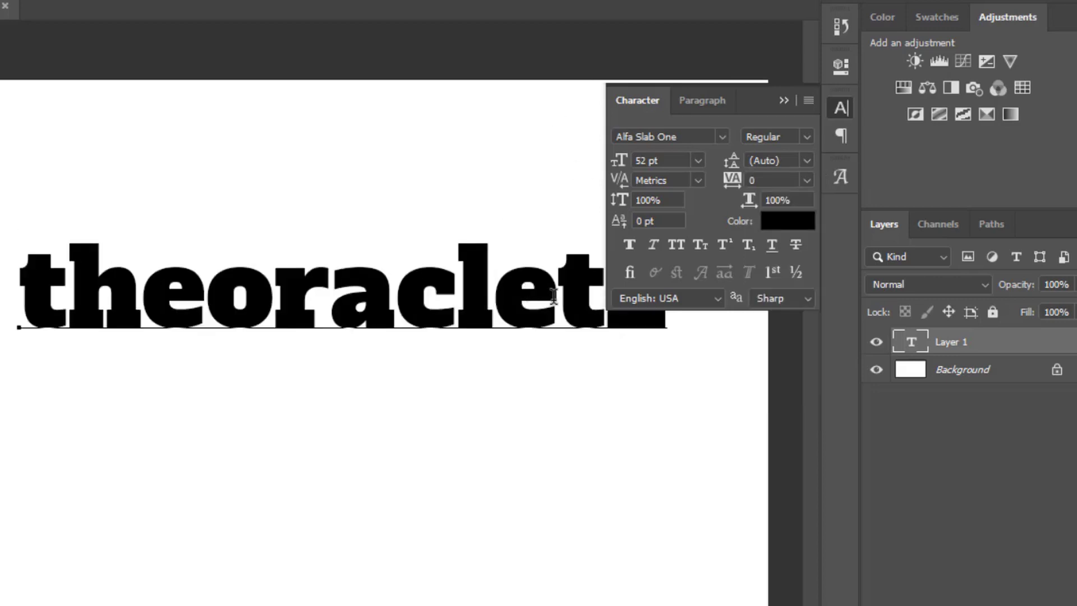
click(594, 296)
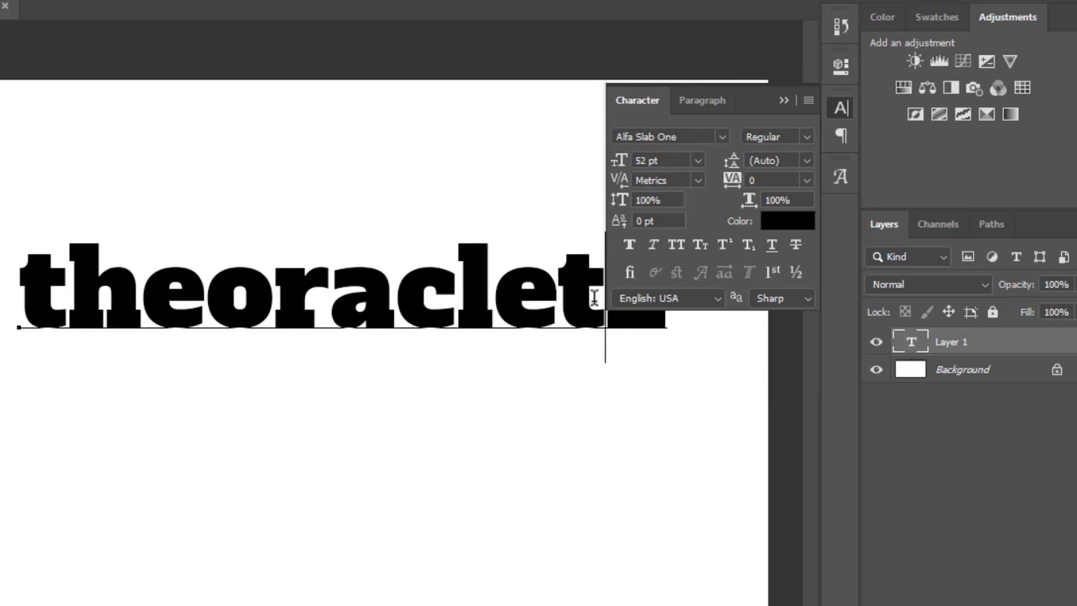
key(Right)
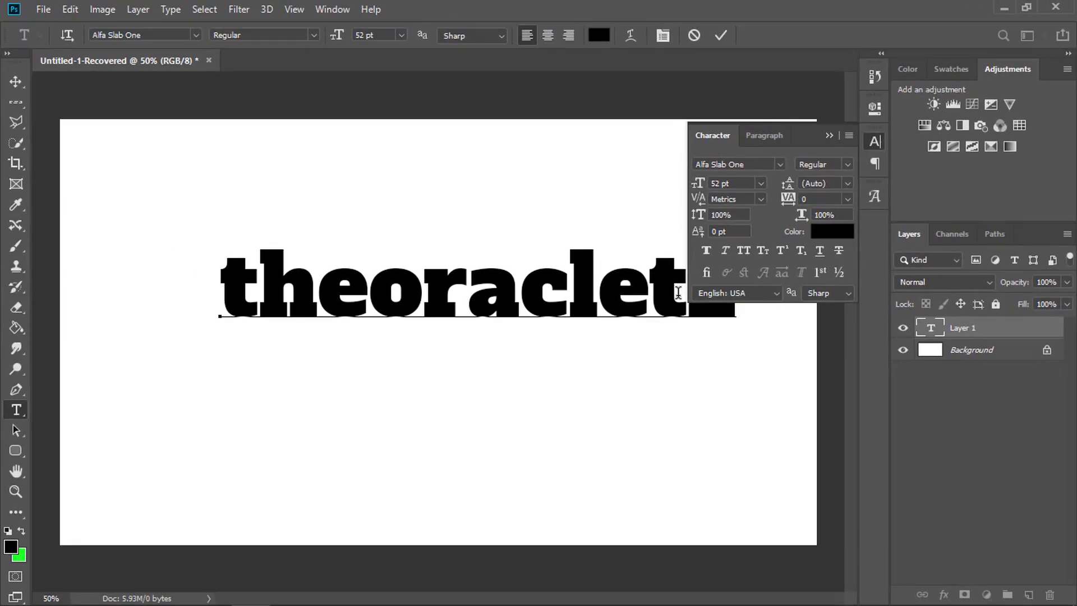
key(Return)
text(g)
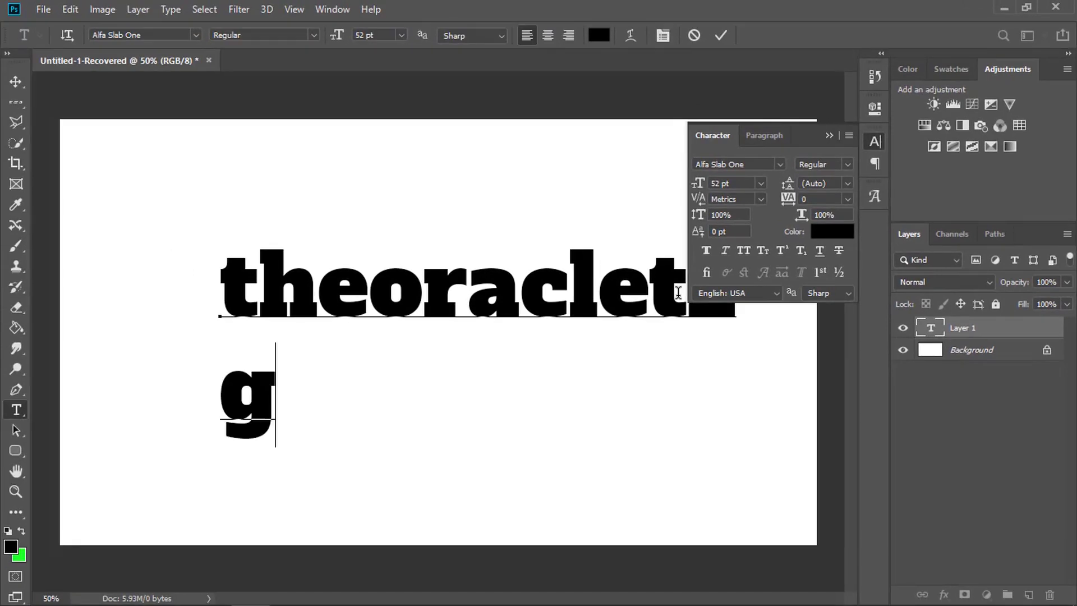
text(ra)
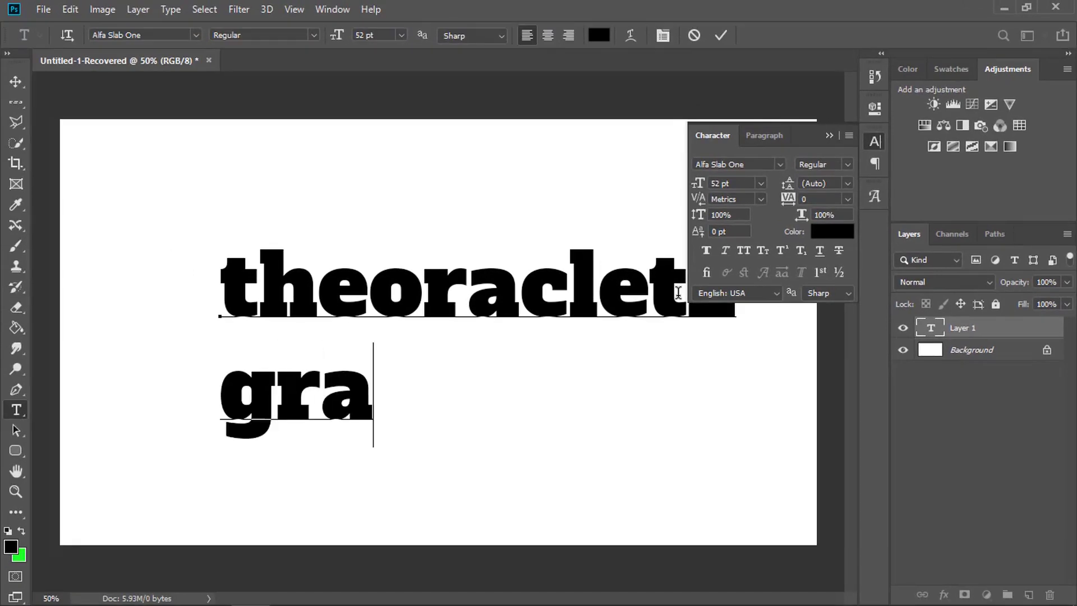
text(phics)
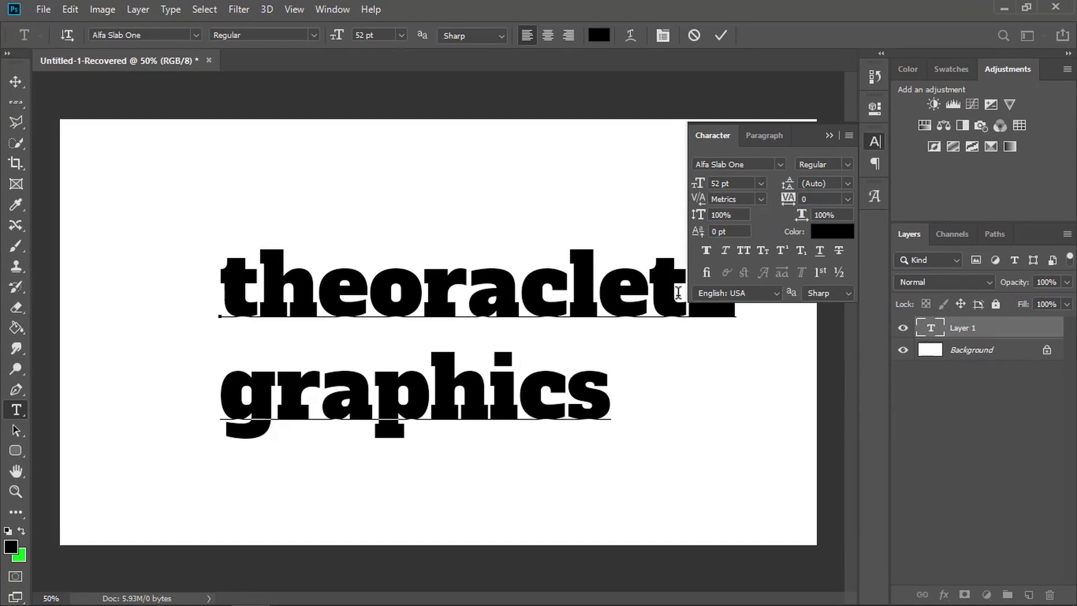
text( desi)
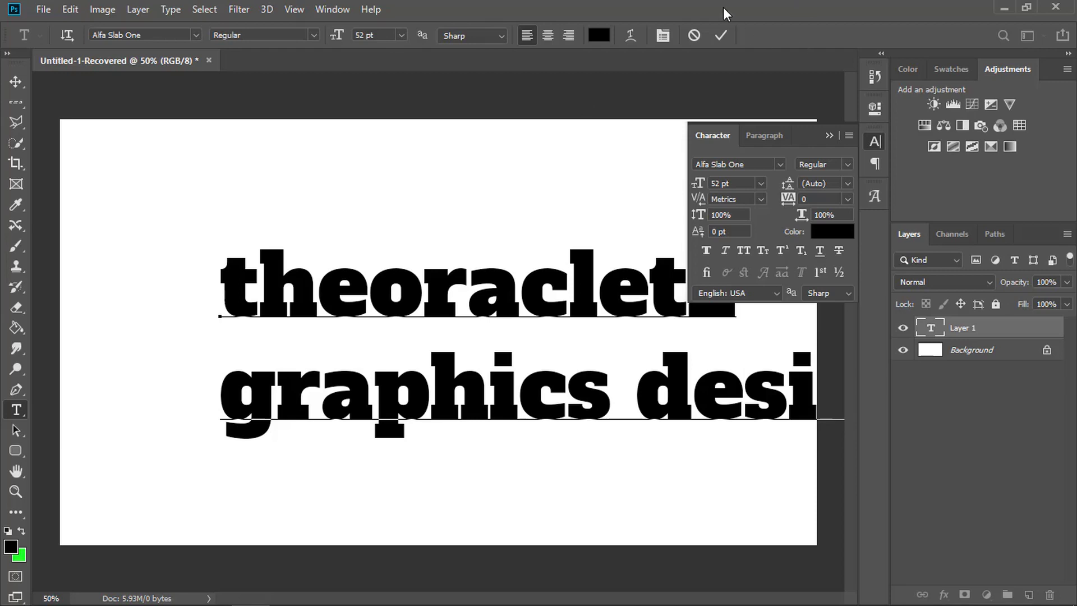
click(724, 34)
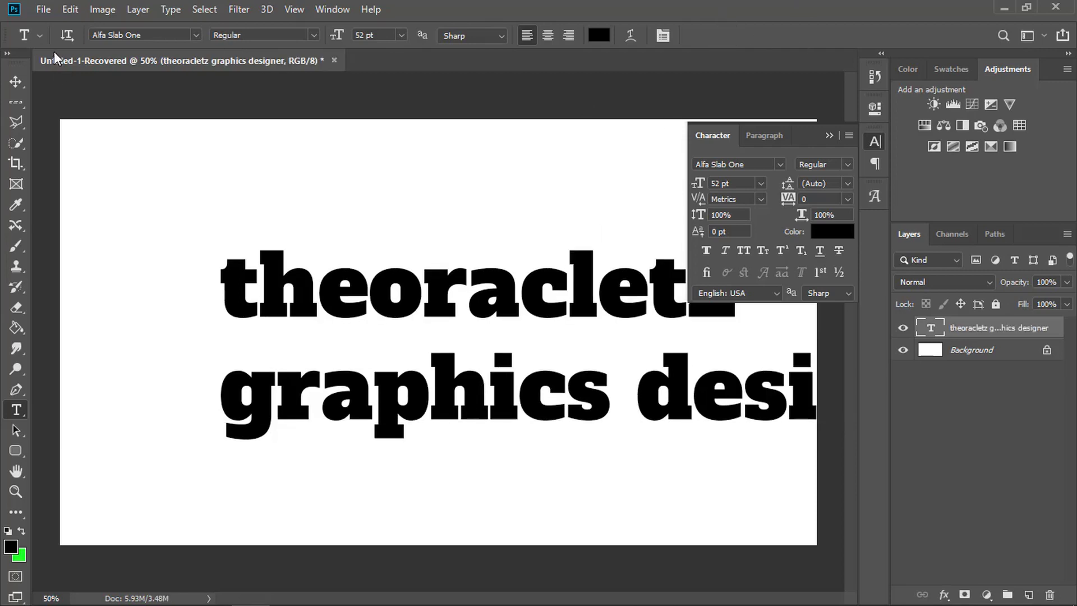
- Move the two-line text toward the upper-left area of the canvas and select all its characters for editing
click(15, 84)
drag(445, 308, 319, 280)
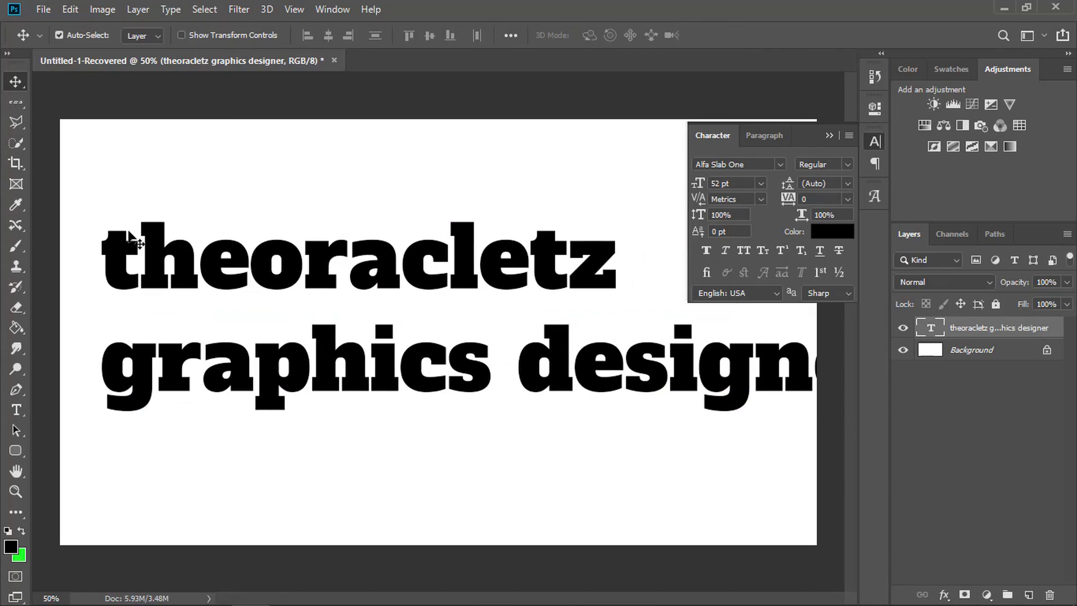
double_click(160, 255)
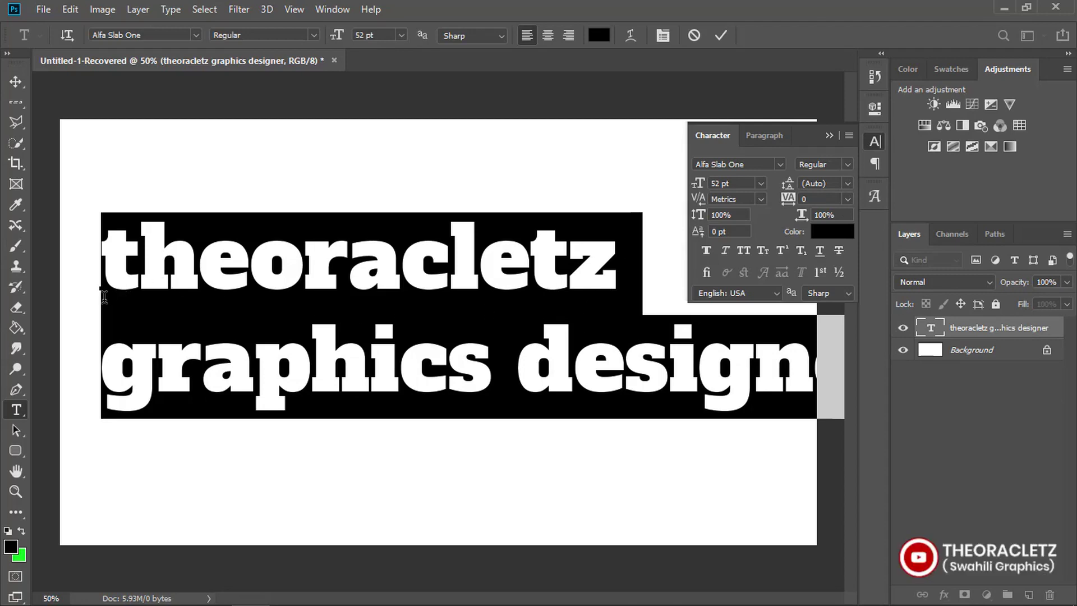
- Try leading values of 60 pt, 72 pt and 6 pt on both lines, and return the leading to Auto
click(845, 184)
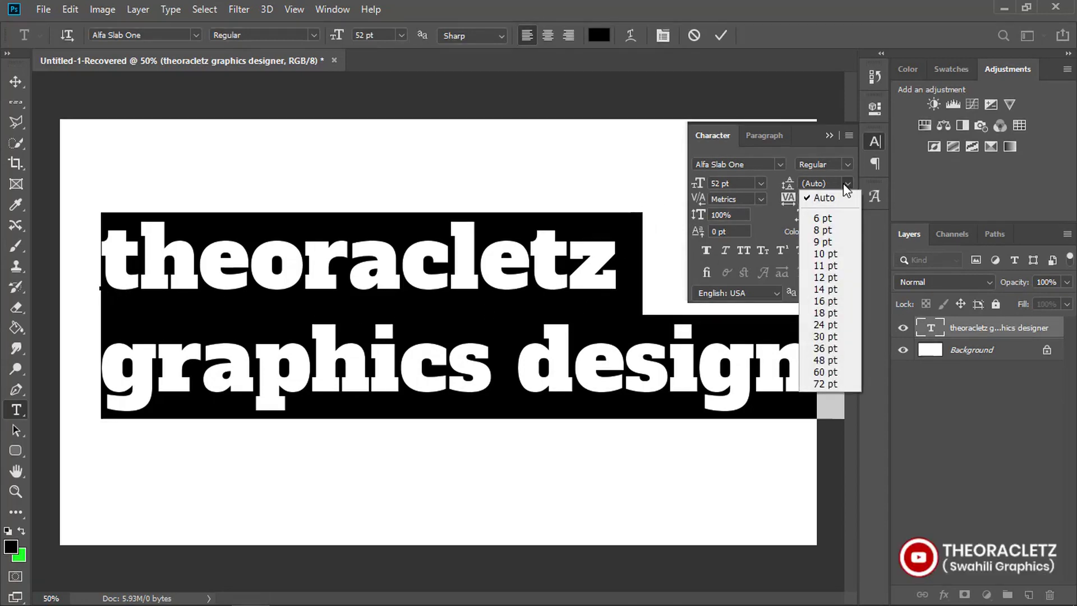
click(828, 372)
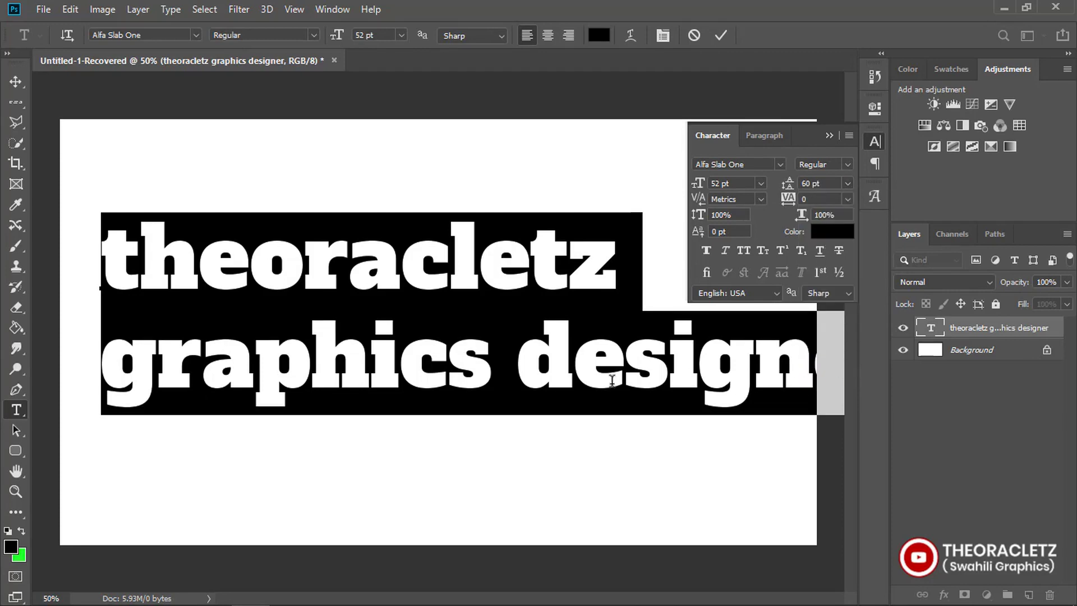
click(845, 183)
click(826, 387)
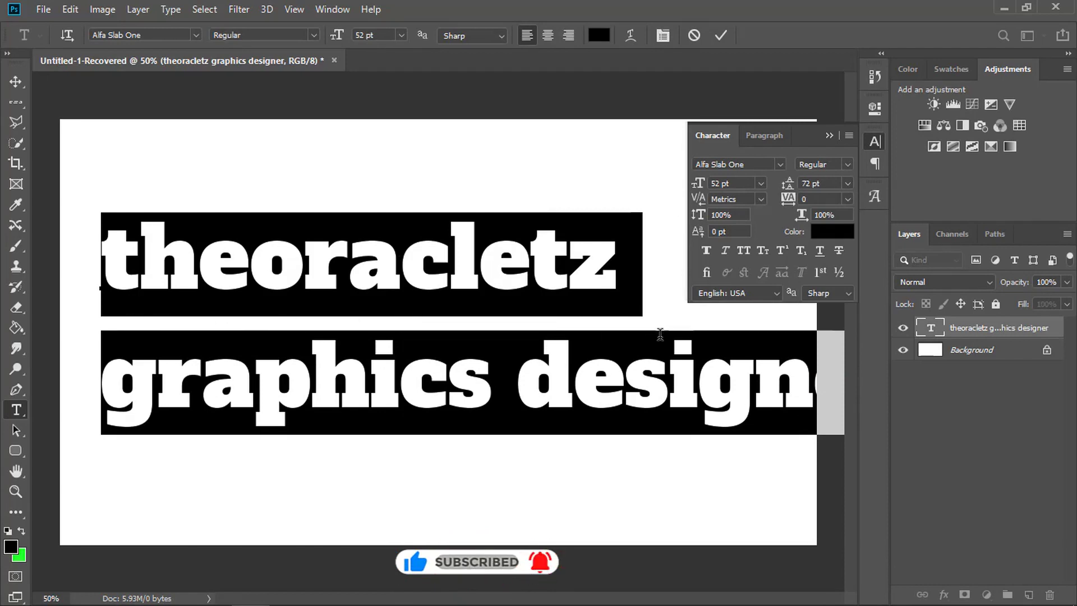
click(847, 183)
click(846, 214)
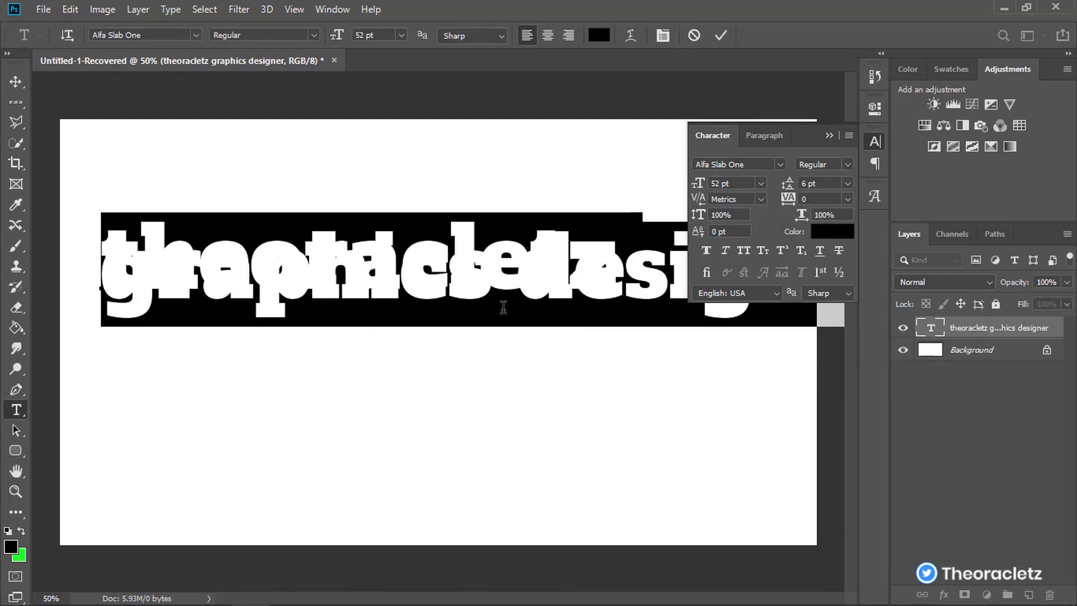
click(848, 184)
click(838, 197)
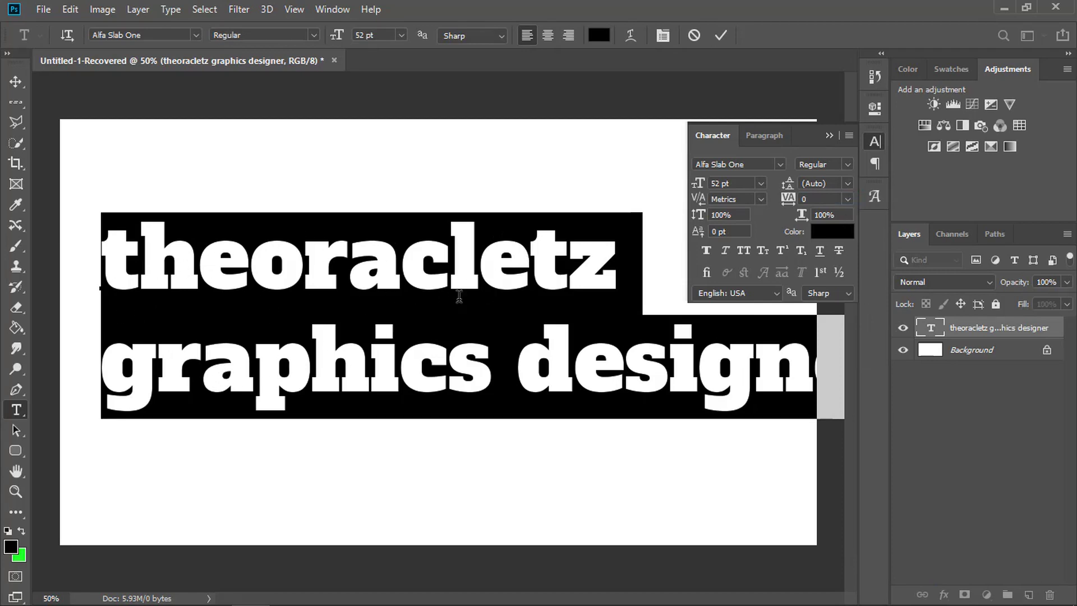
- Try the 72 pt leading once more on the selected lines, and reset it to Auto
click(848, 184)
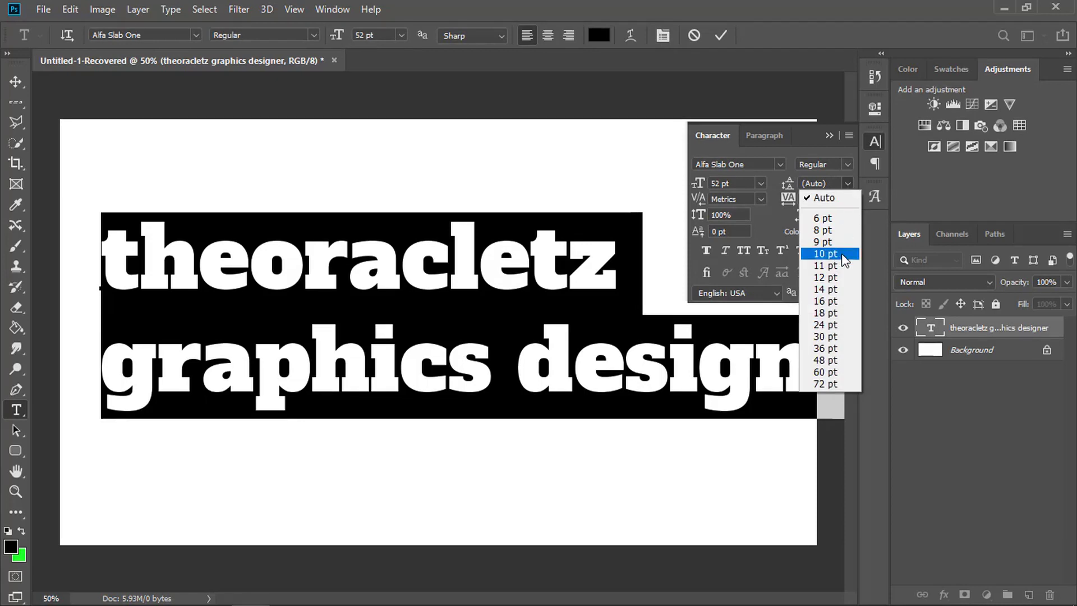
click(830, 383)
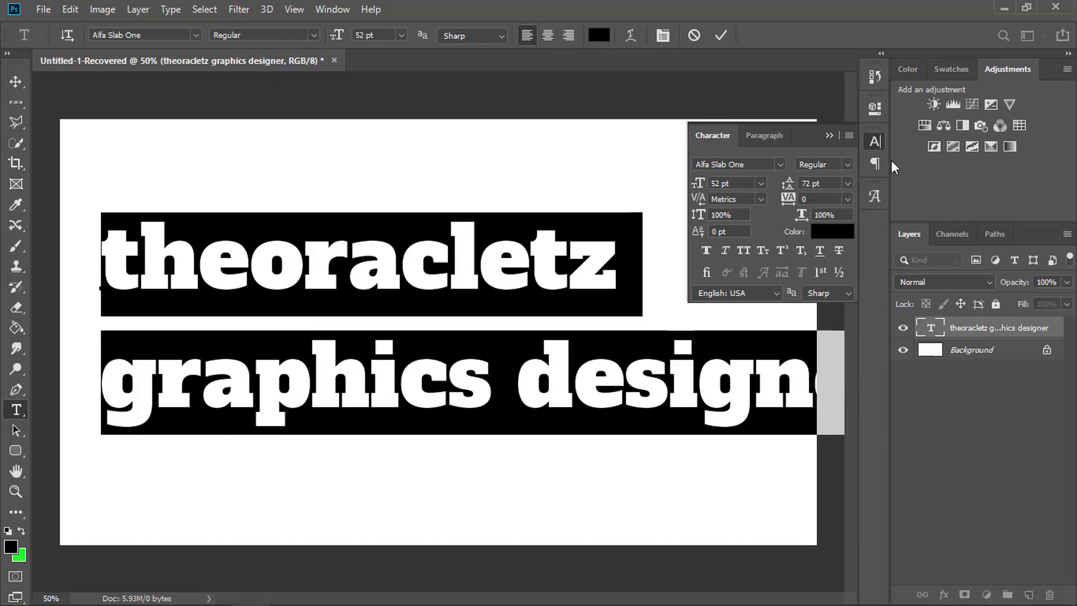
click(846, 184)
click(844, 196)
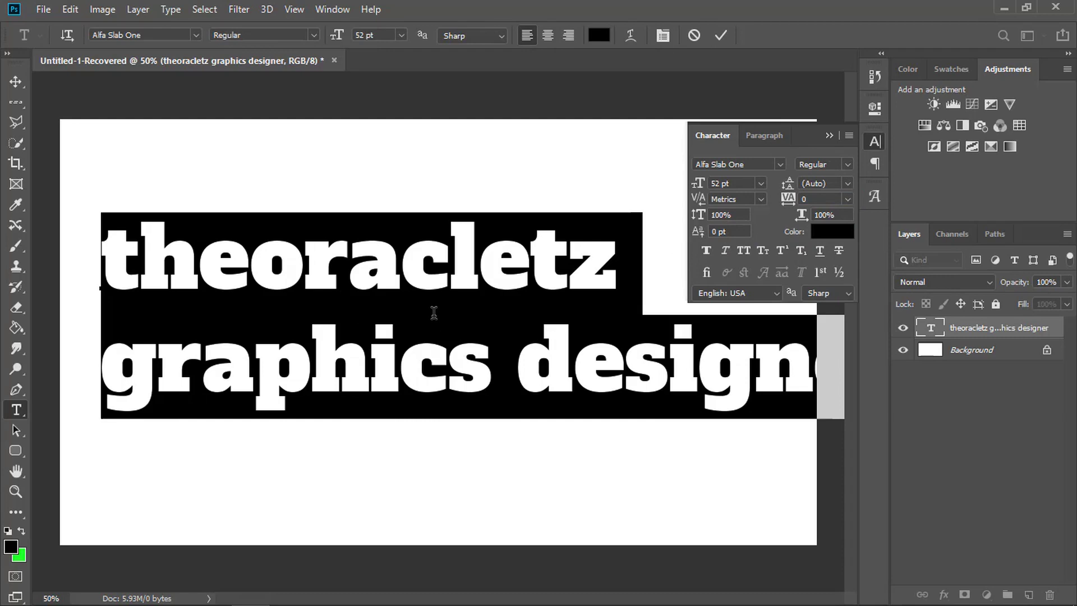
- Try vertical scales such as 119% and 114% on the selected text, and restore the vertical scale to 100%
click(734, 215)
text(104)
key(Return)
scroll(733, 214, up, 15)
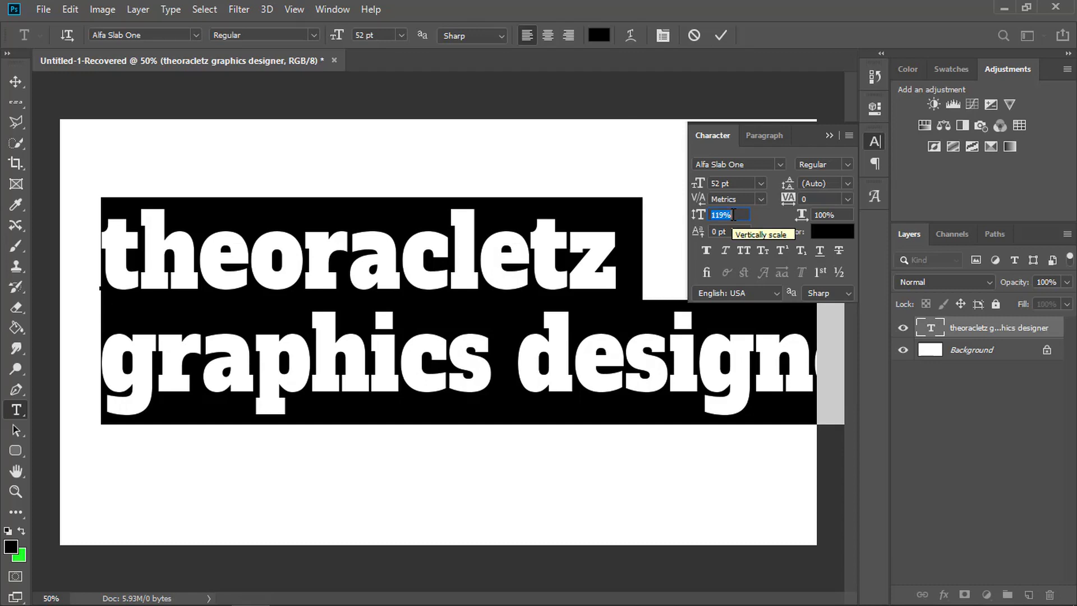
scroll(733, 216, down, 20)
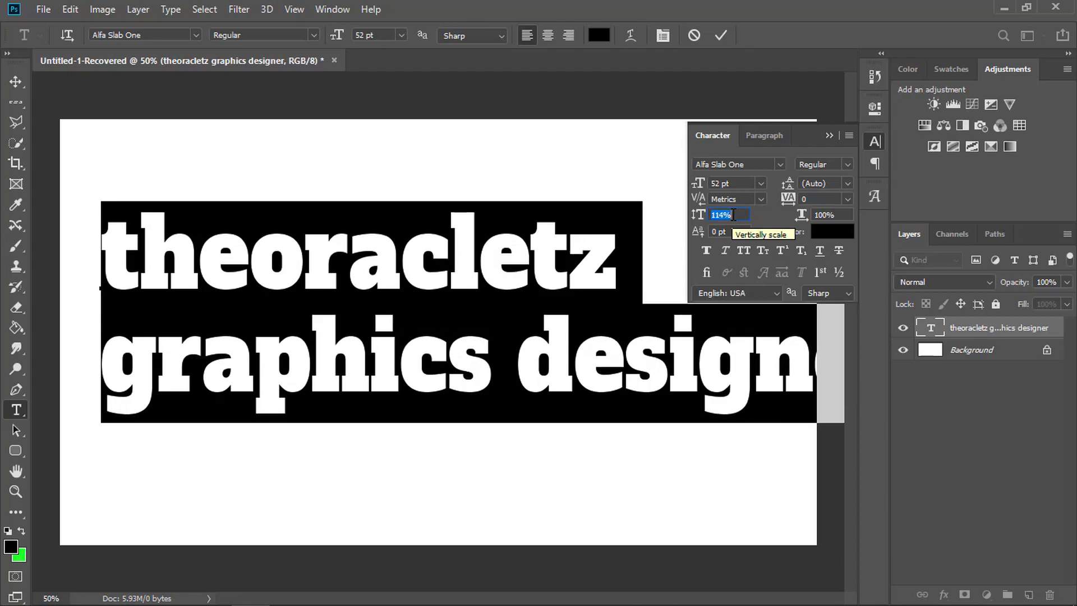
scroll(734, 215, up, 1)
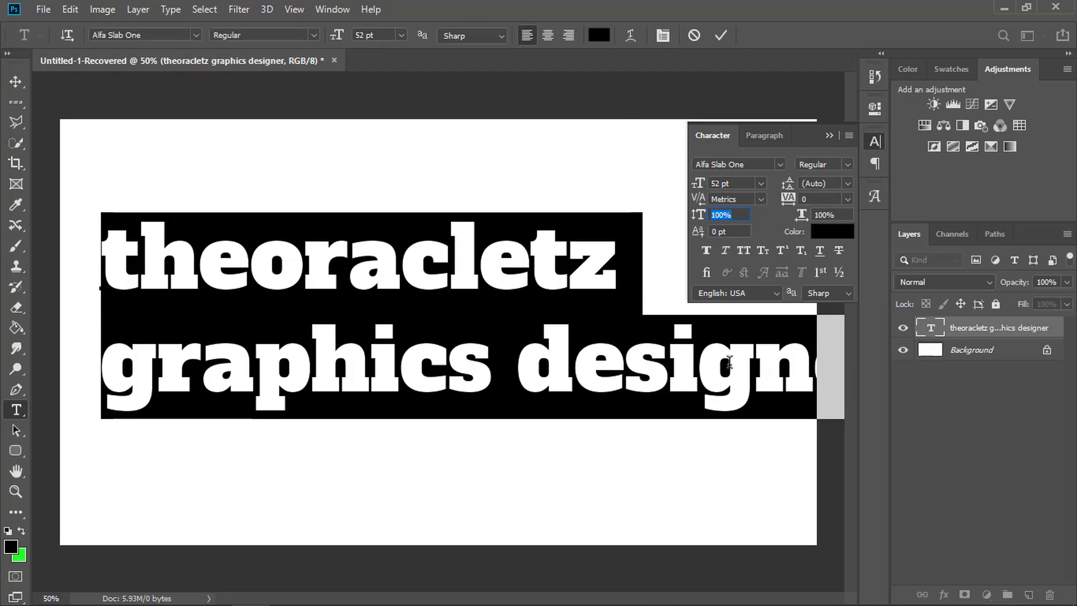
- Try tracking values including 75, -5, 35 and 55 on the selected text, and reset the tracking to 0
click(832, 199)
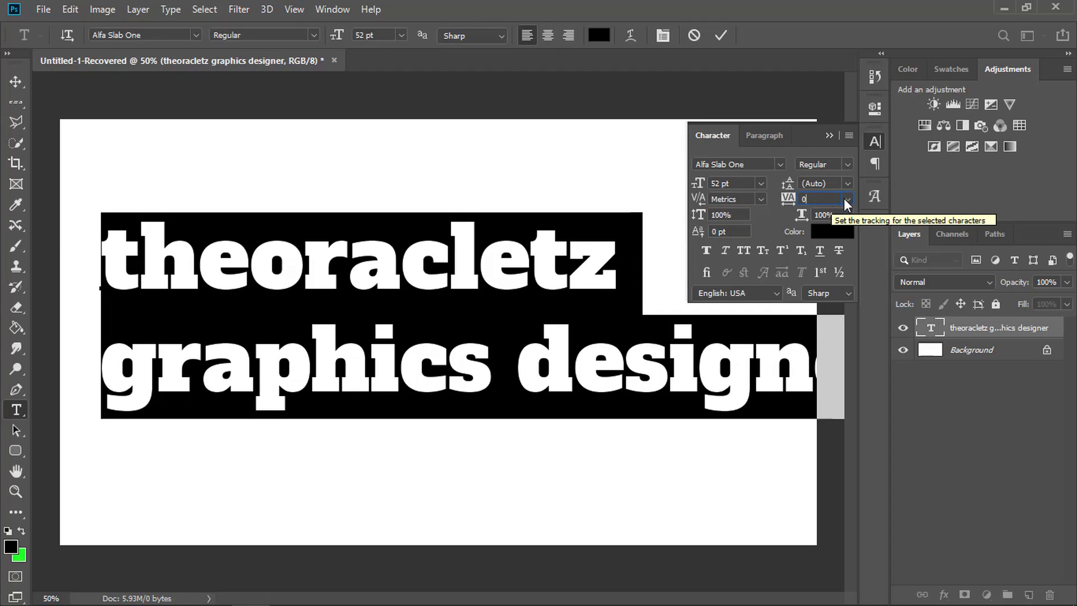
click(848, 199)
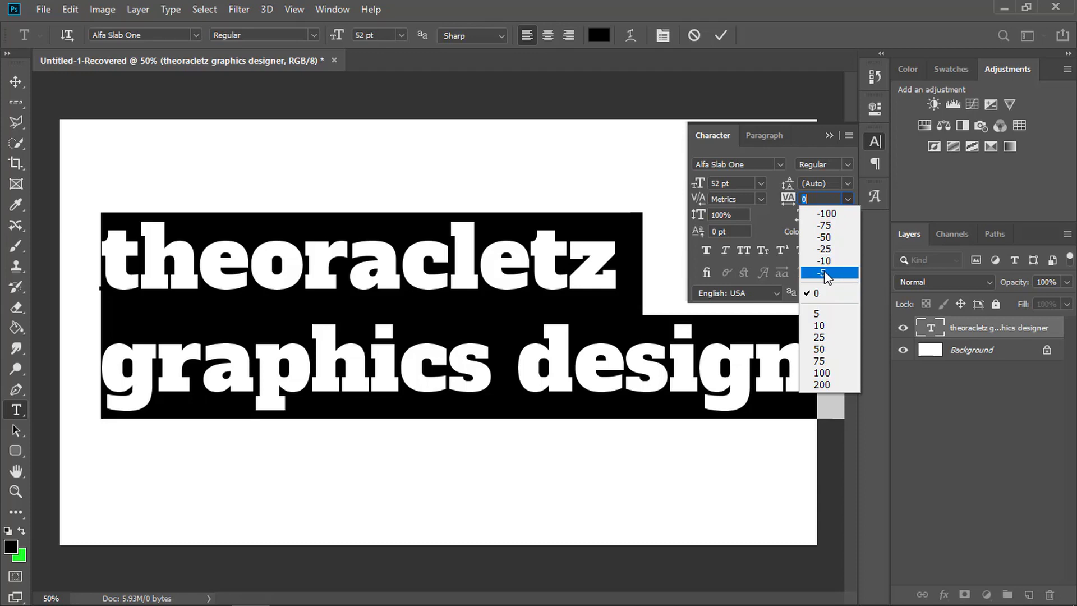
click(821, 361)
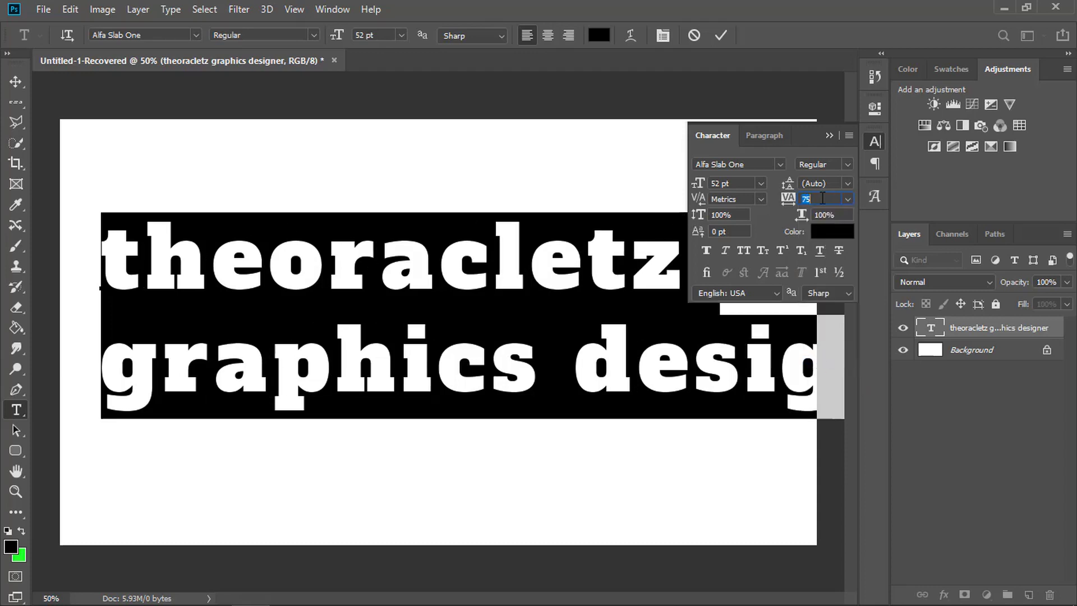
text(195)
key(Return)
scroll(821, 199, down, 20)
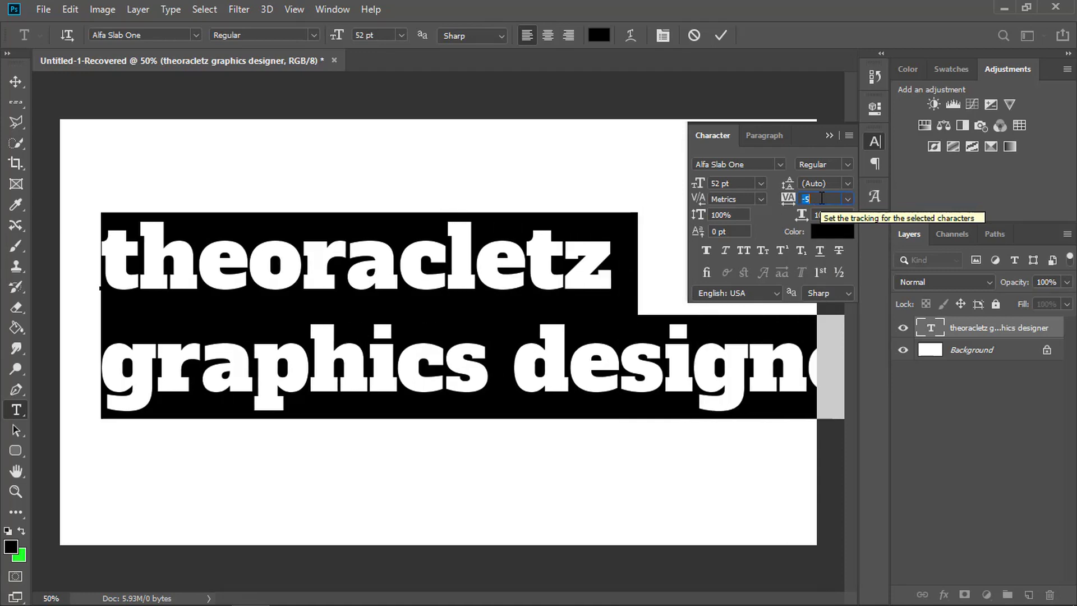
scroll(821, 199, up, 4)
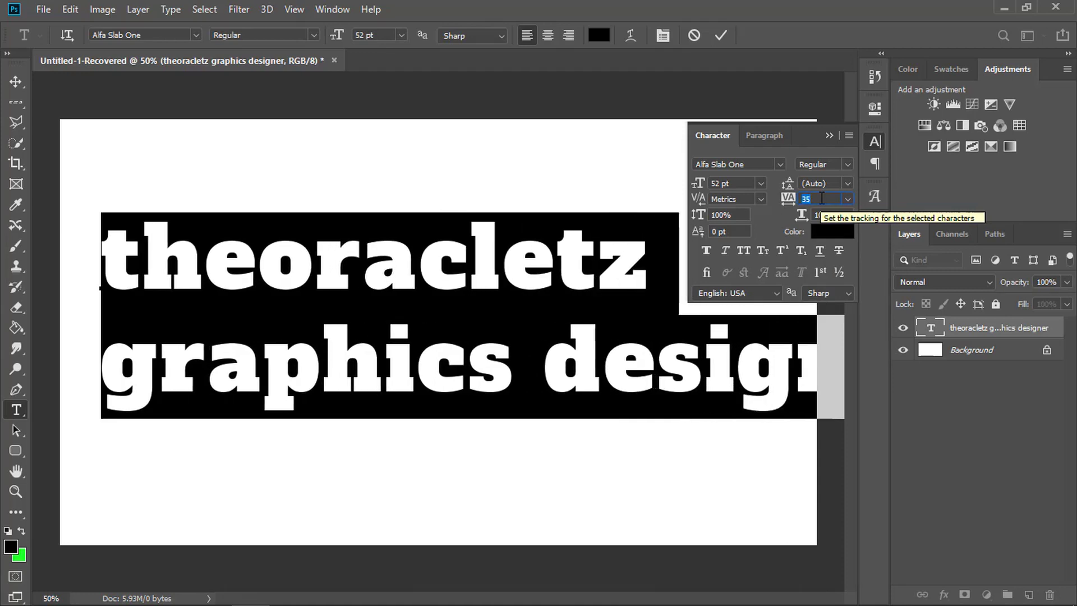
scroll(821, 199, up, 2)
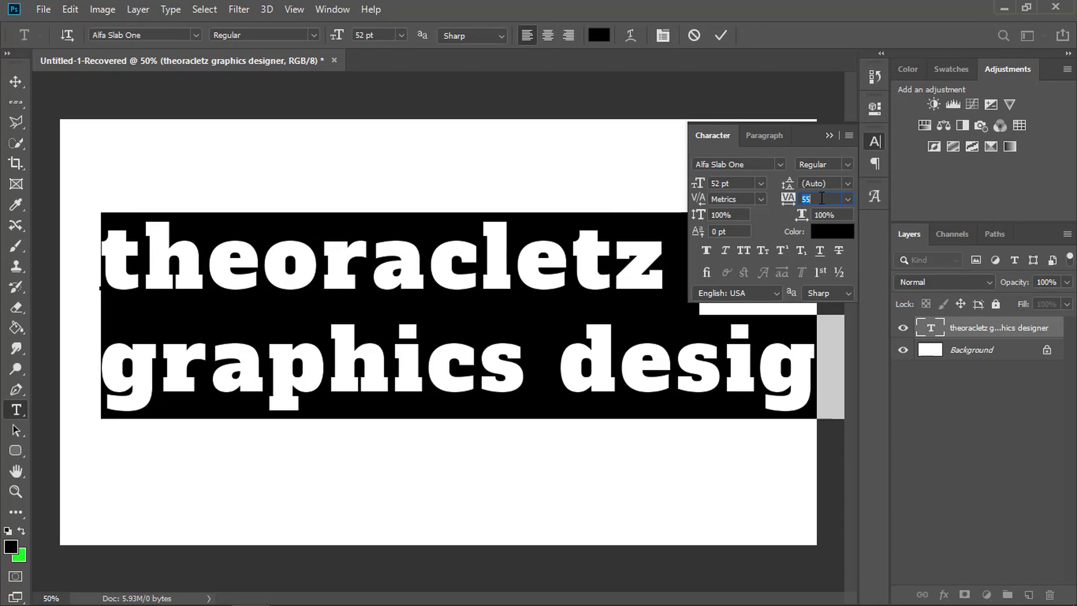
click(850, 198)
click(825, 291)
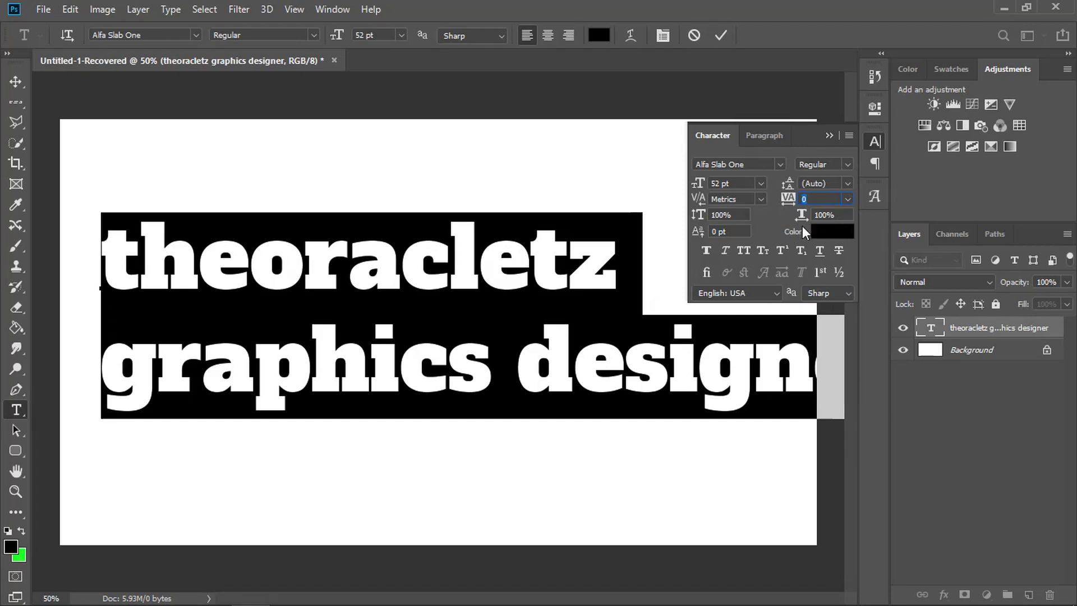
- Try horizontal scales such as 116%, 106% and 103% on the selected text, and restore the horizontal scale to 100%
click(835, 216)
scroll(836, 216, up, 15)
scroll(837, 215, up, 1)
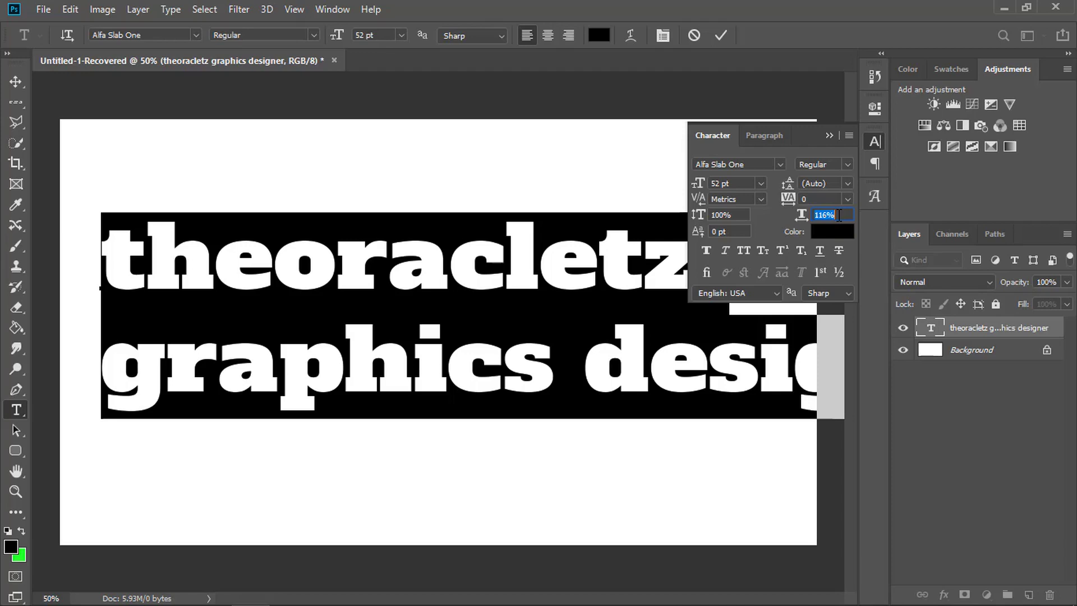
key(Down)
key(Down)
key(Down)
key(Down)
key(Down)
key(Down)
key(Down)
key(Down)
key(Down)
key(Down)
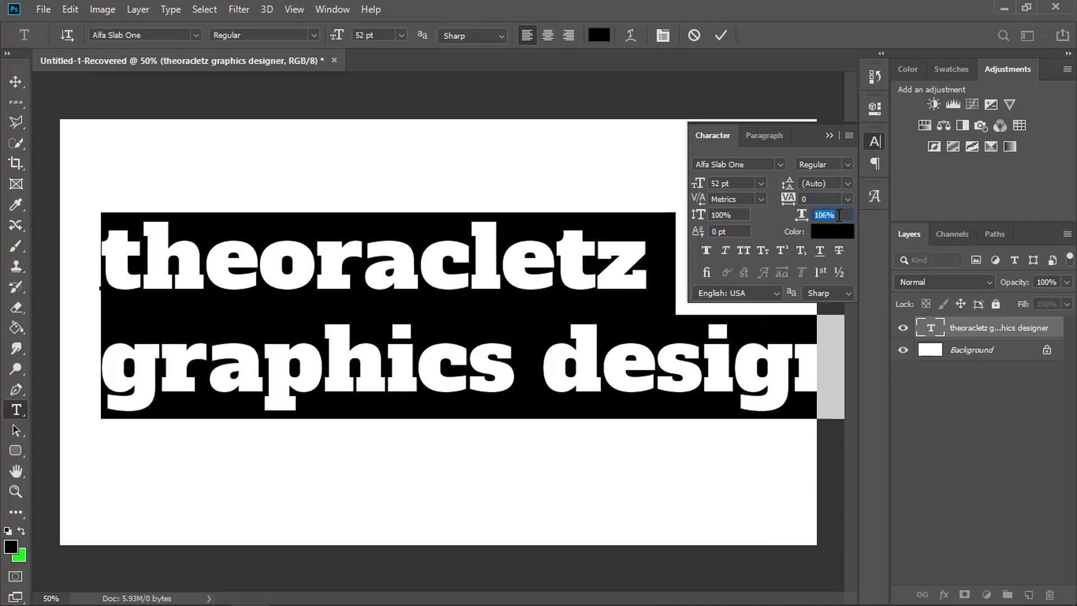
key(Down)
key(Down)
key(Down)
key(Down)
key(Down)
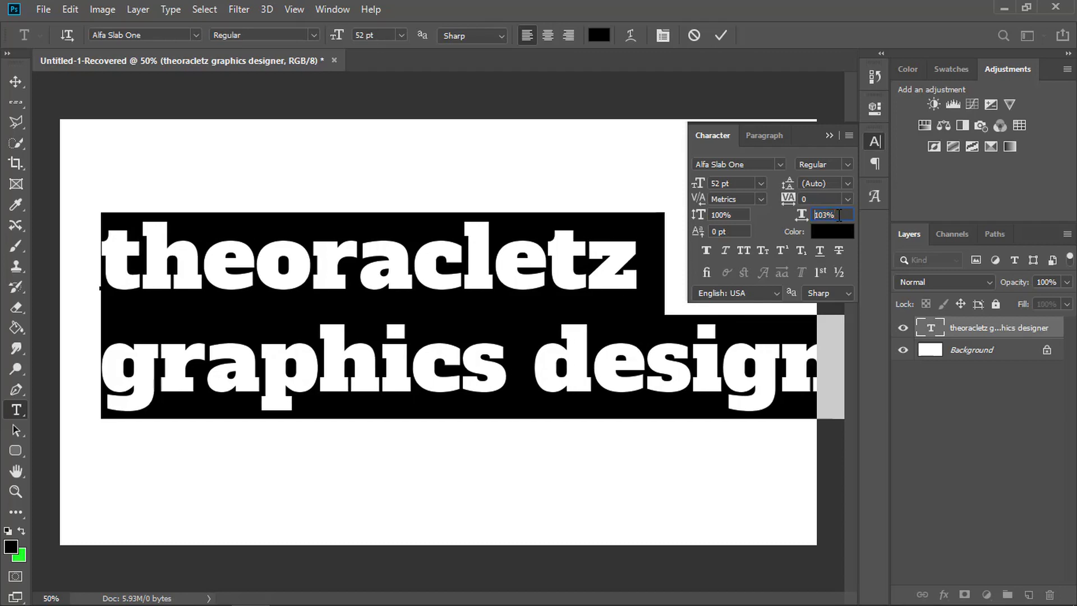
- Try a tracking of 20 on the selected text, and reset the tracking to 0
key(Down)
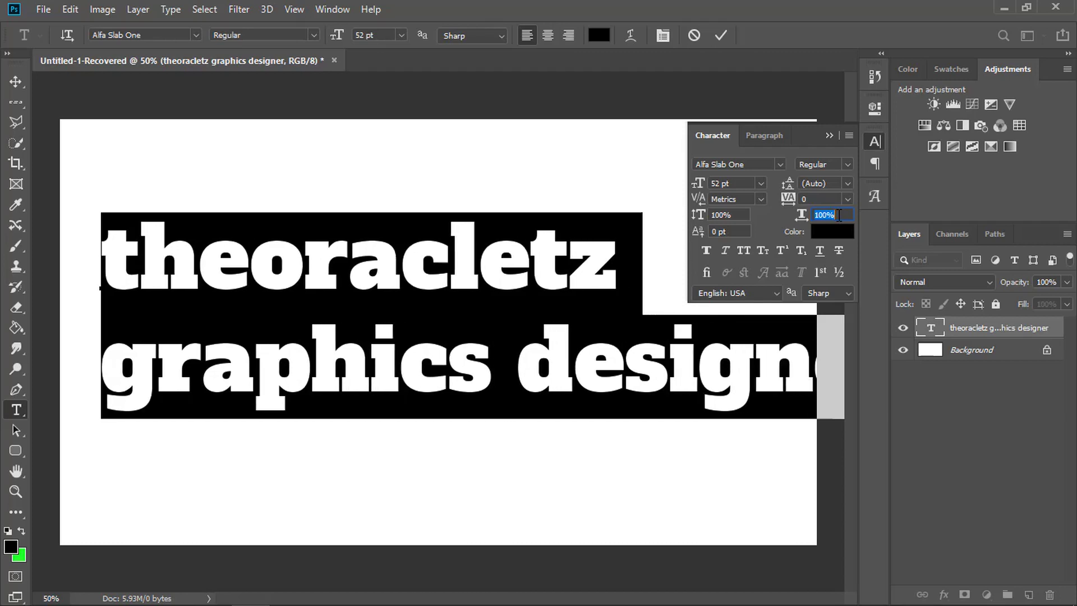
click(820, 198)
text(40)
key(Return)
key(Down)
key(Down)
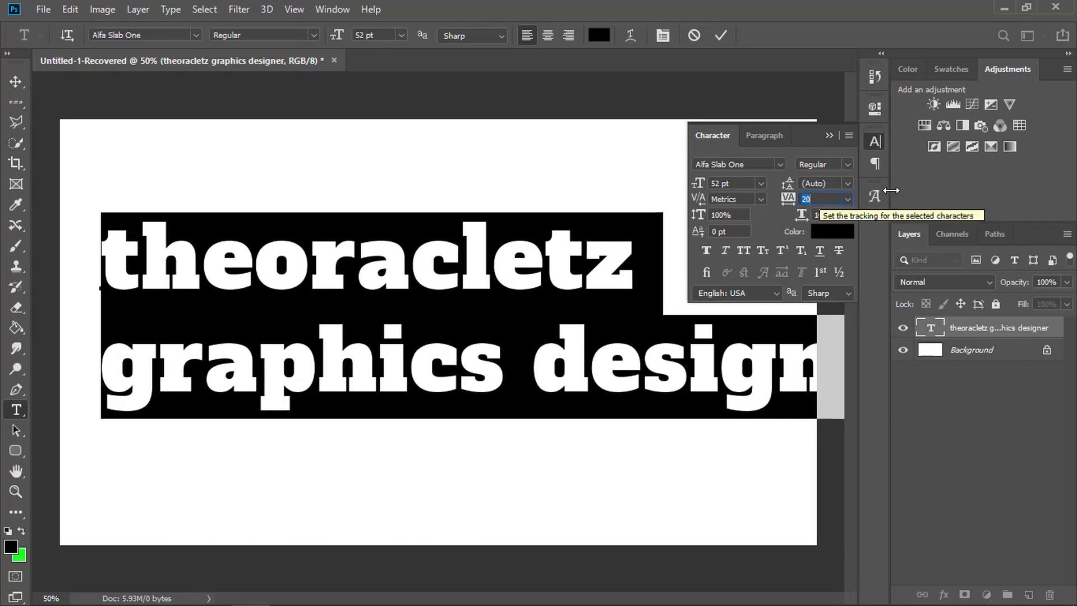
click(848, 199)
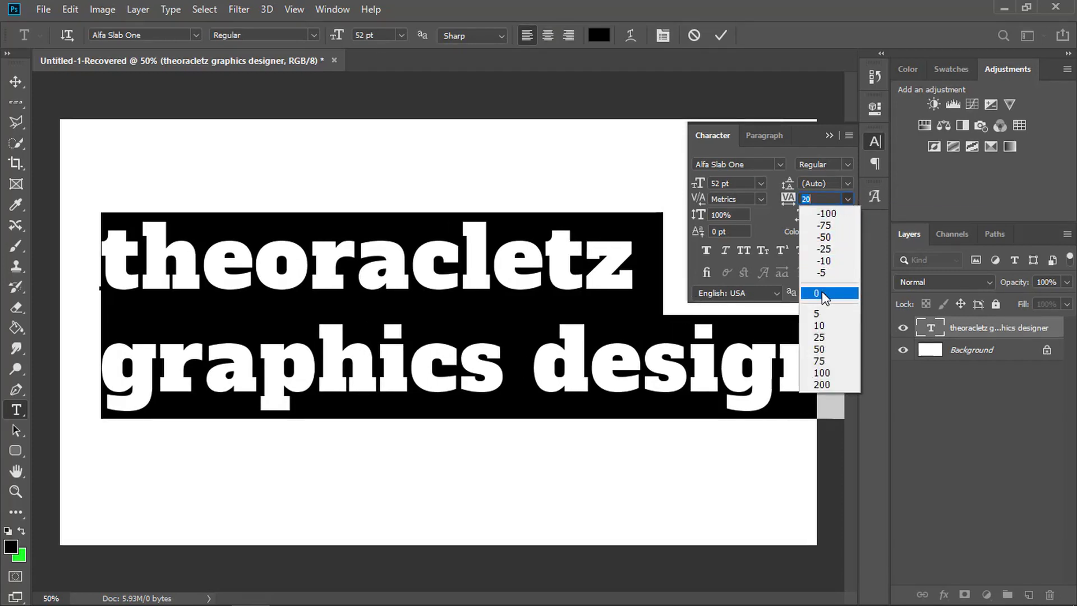
click(824, 296)
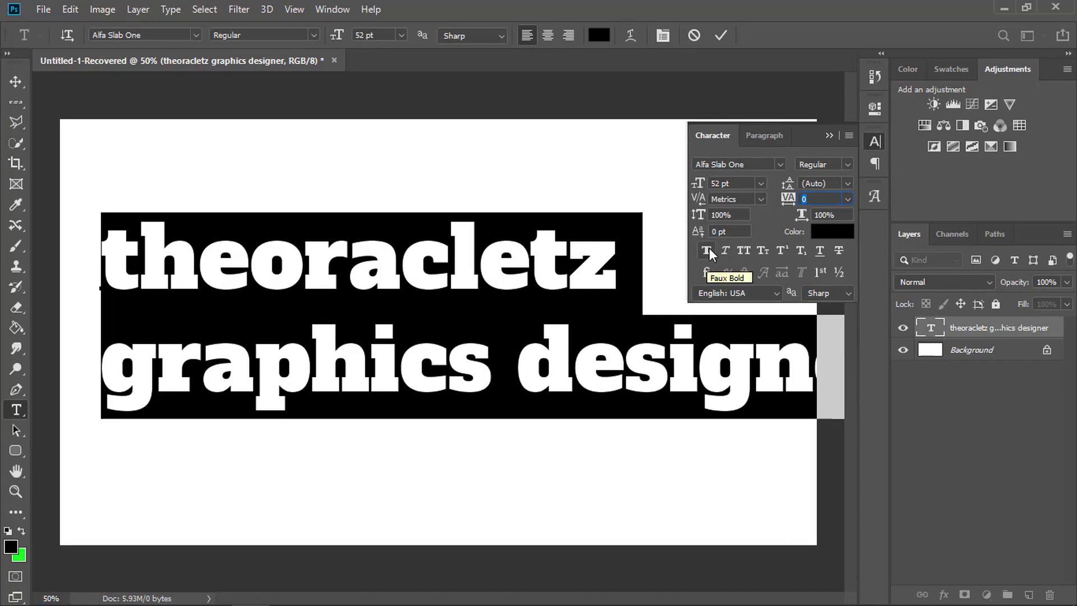
- Try All Caps on the selected text, turn it off again, and commit the text
click(744, 250)
click(748, 249)
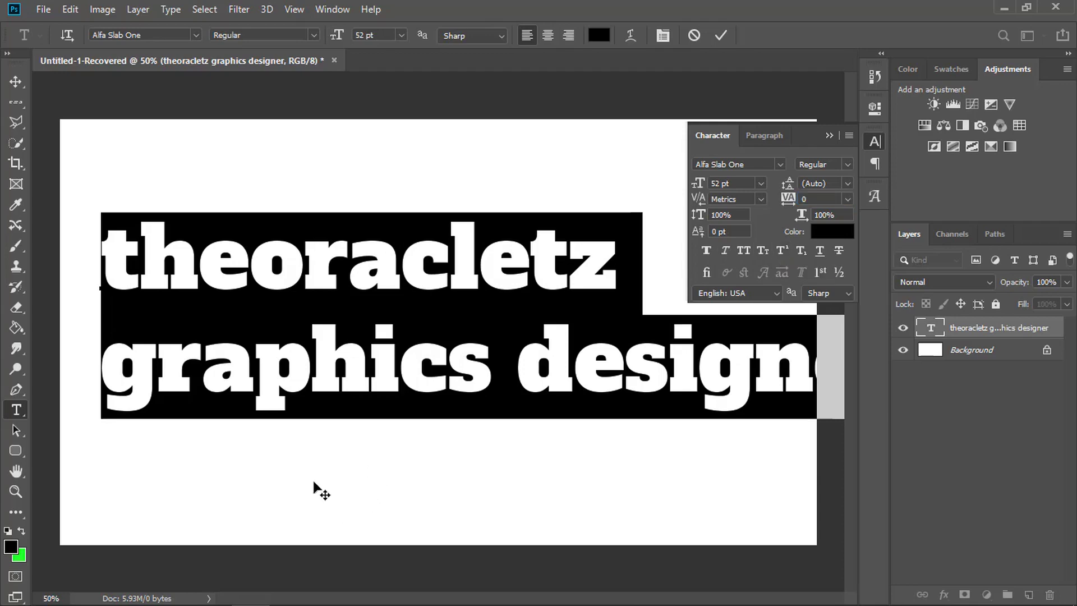
click(720, 35)
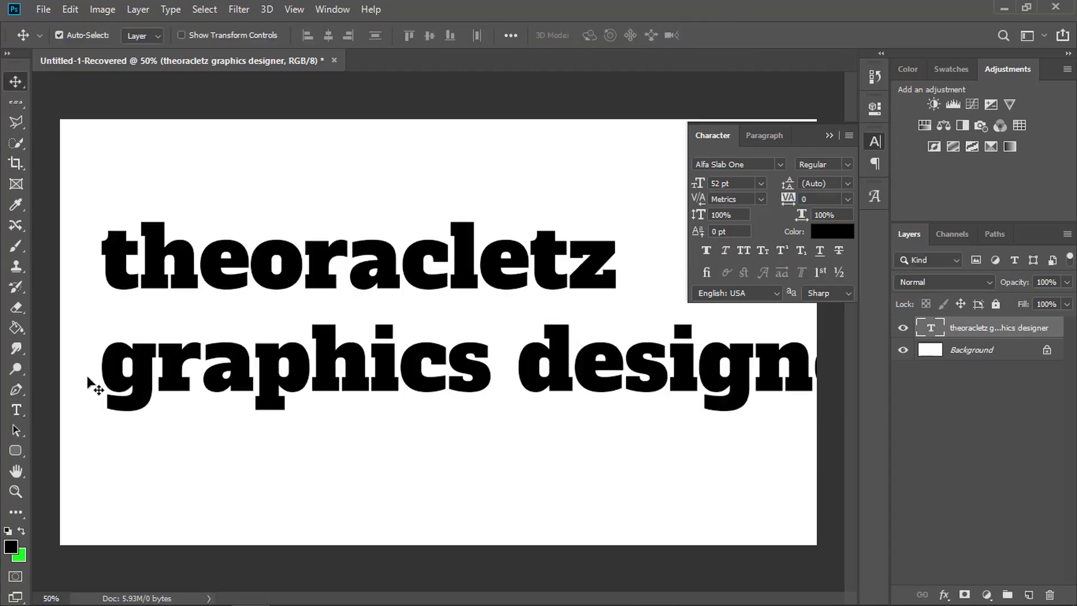
- Add a new text "33" below the second line and make its second digit superscript
click(16, 410)
click(196, 468)
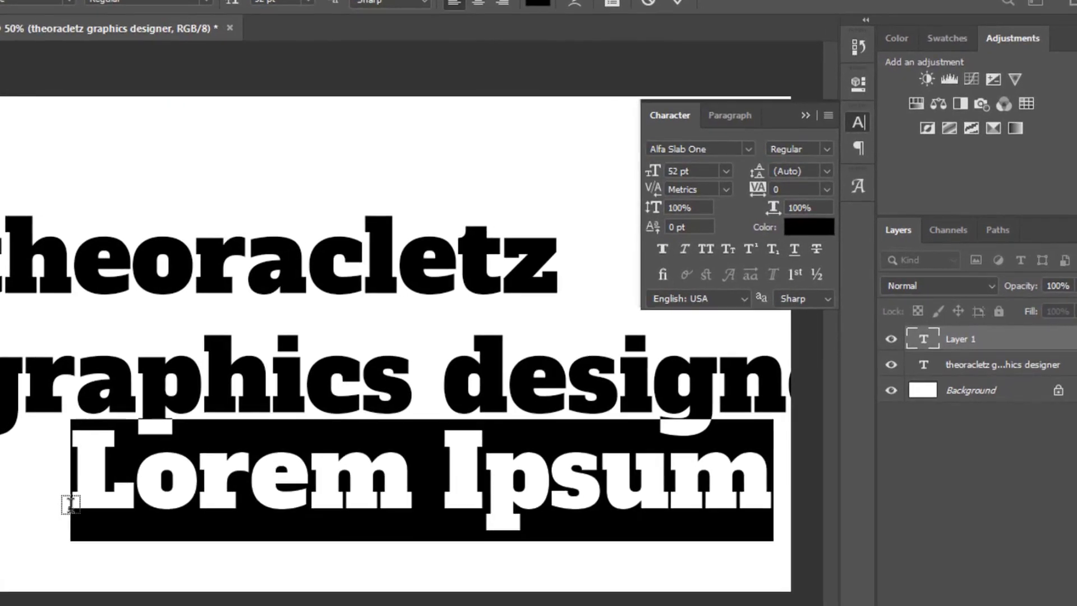
text(33)
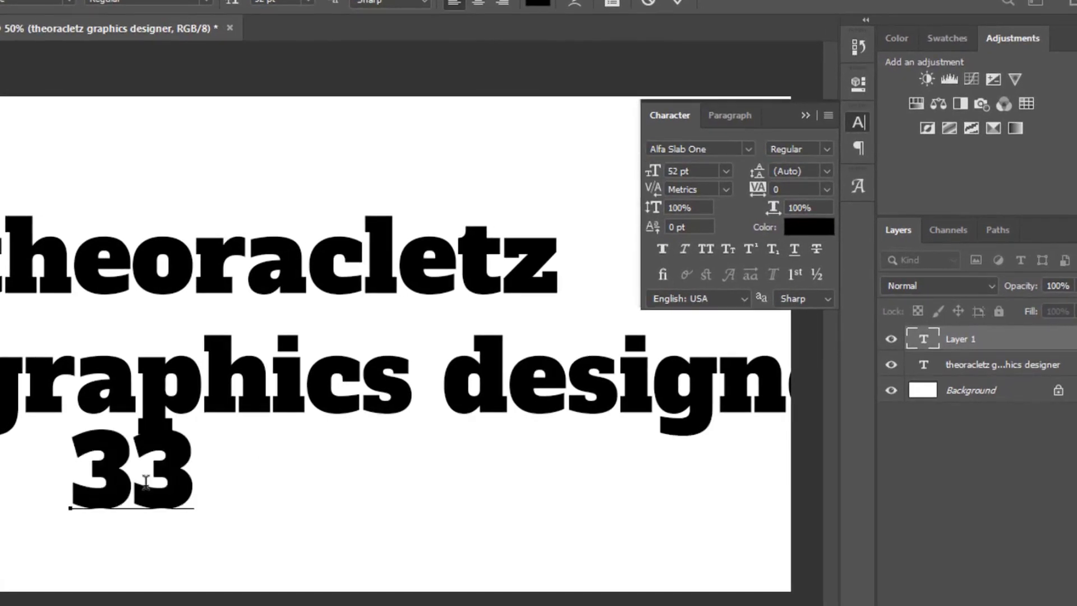
key(shift+Left)
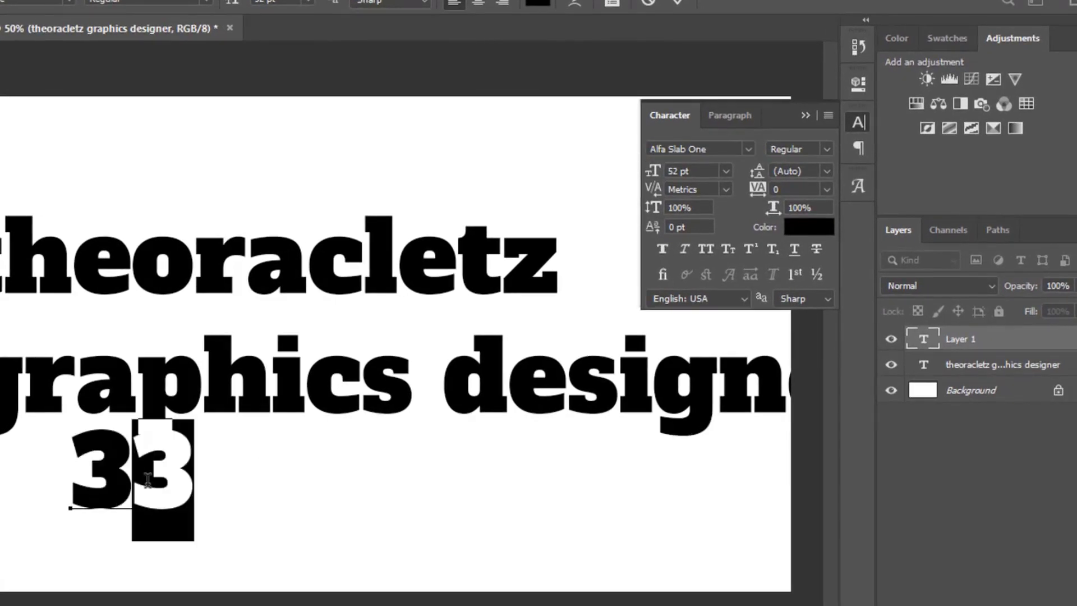
click(749, 247)
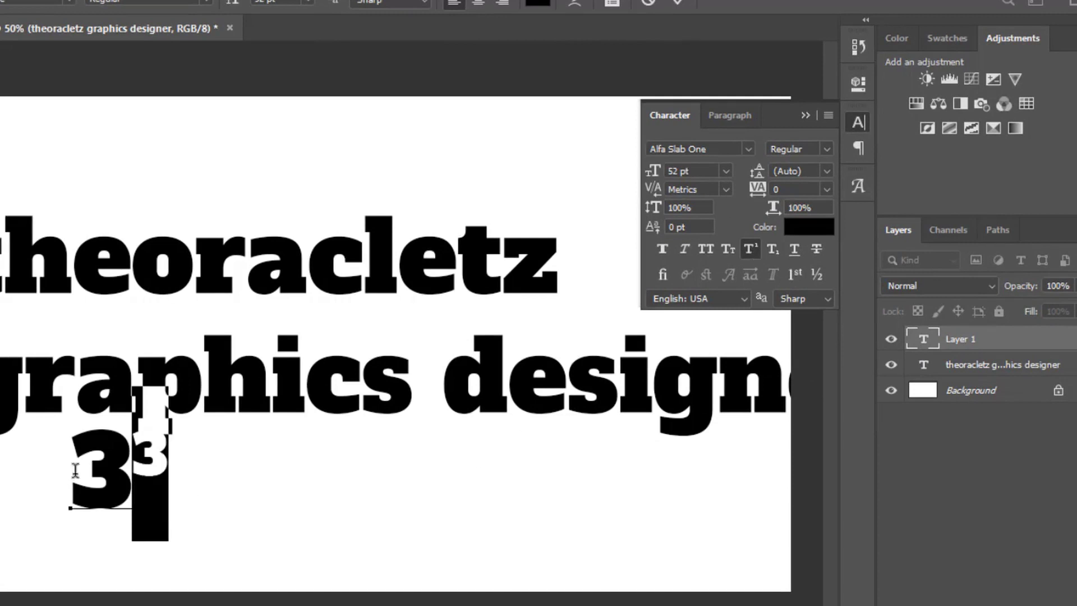
- Commit the "33" text, move it slightly lower, clear of the line above, and delete its layer
key(ctrl+Return)
key(v)
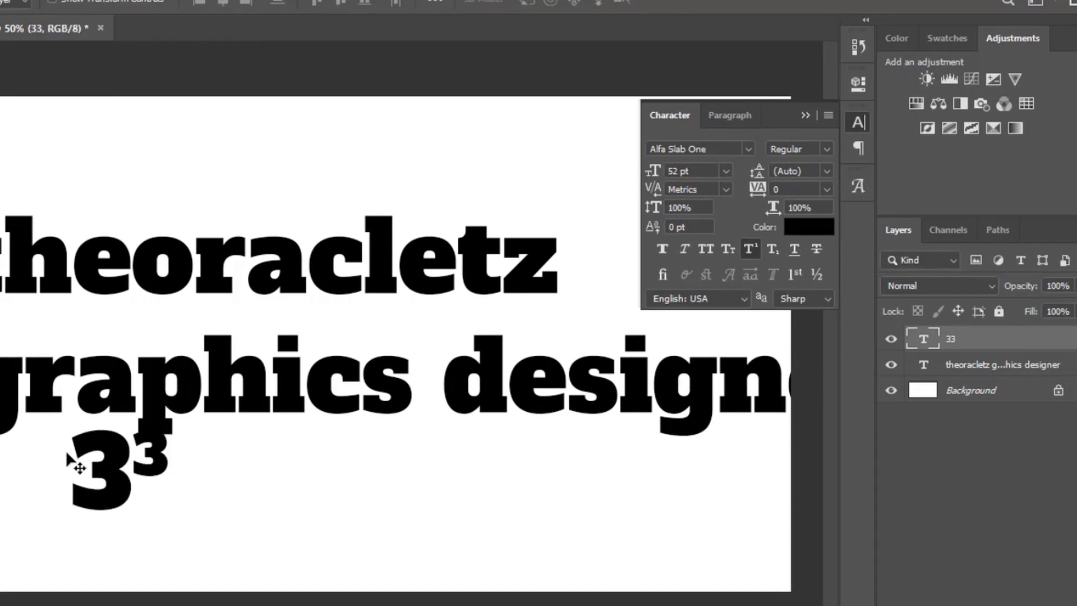
drag(95, 463, 106, 499)
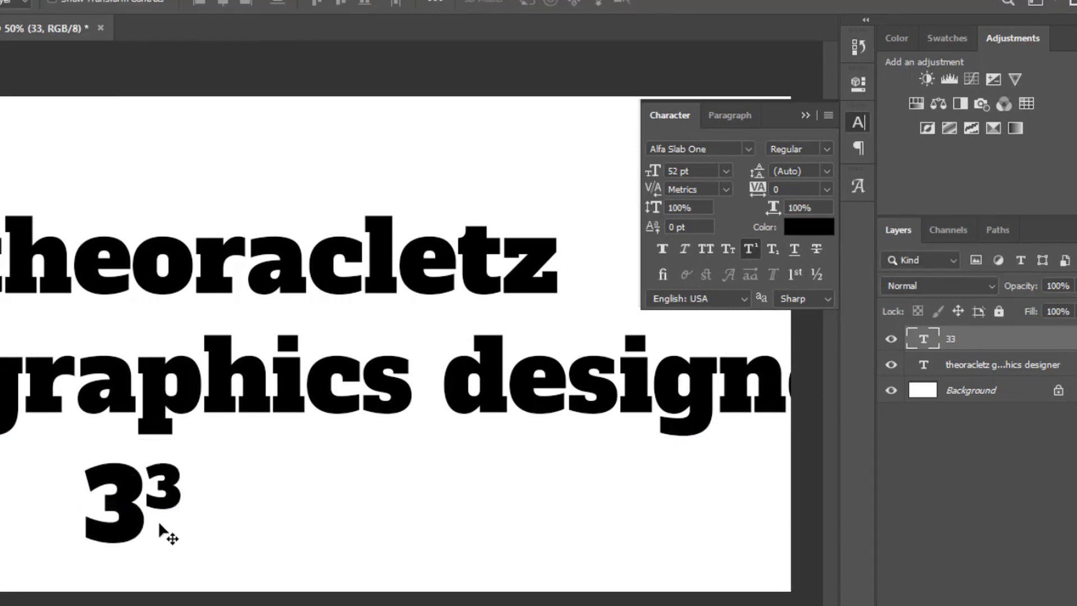
click(187, 482)
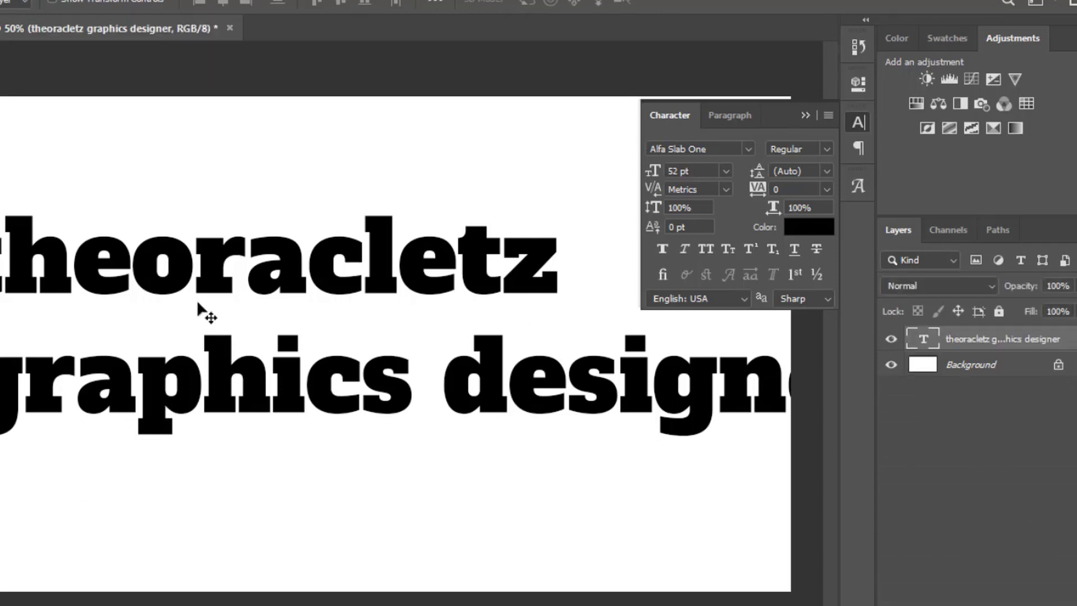
- Delete the second line "graphics designer" from the text layer, leaving only "theoracletz", and commit the edit
double_click(213, 286)
click(359, 333)
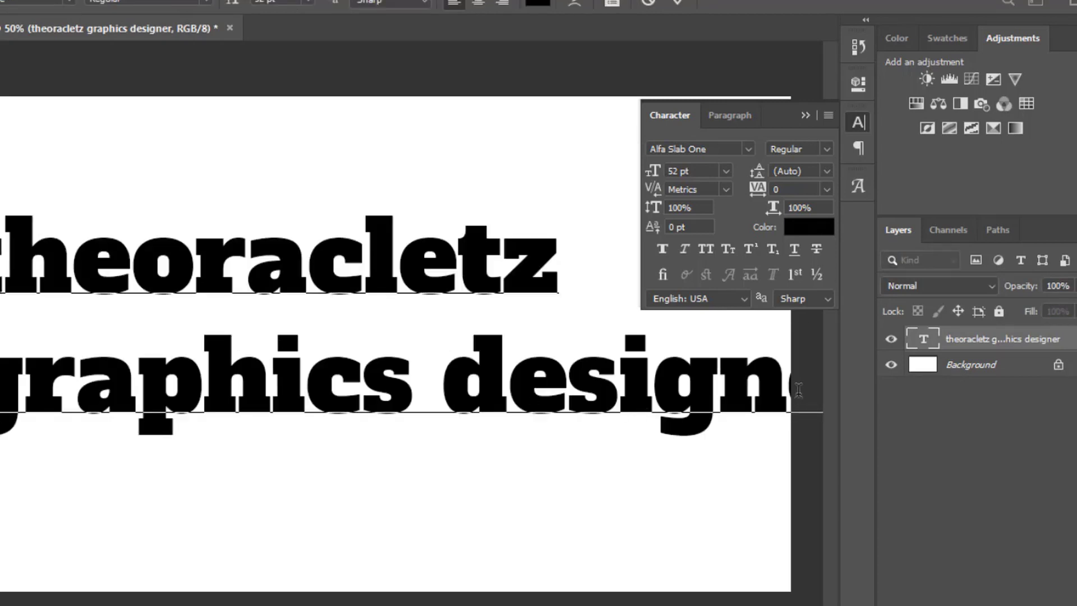
drag(70, 376, 720, 393)
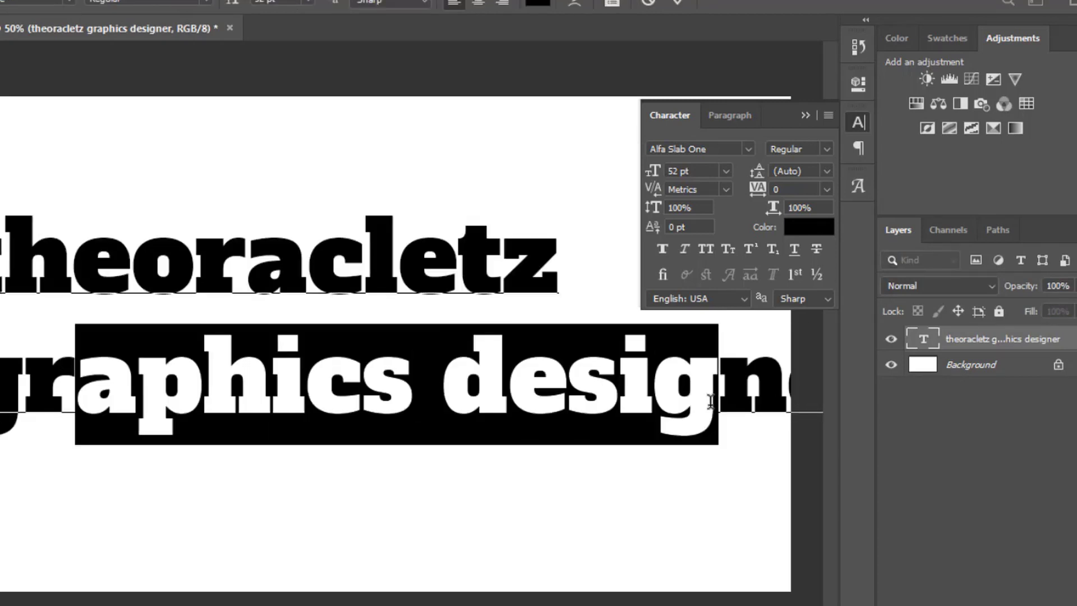
key(BackSpace)
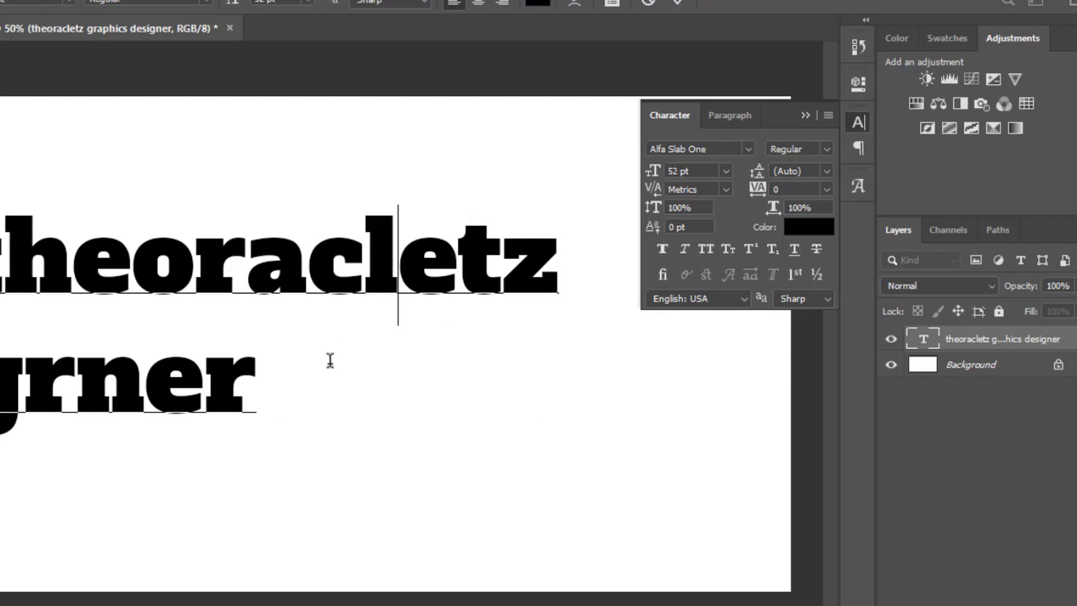
drag(330, 360, 3, 367)
key(BackSpace)
key(BackSpace)
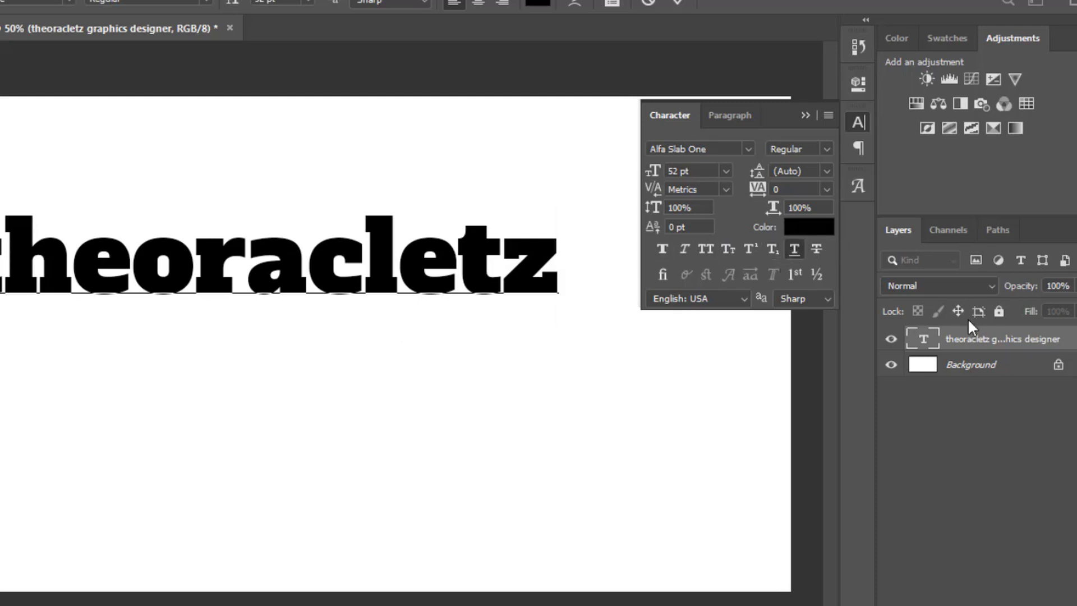
click(951, 336)
key(v)
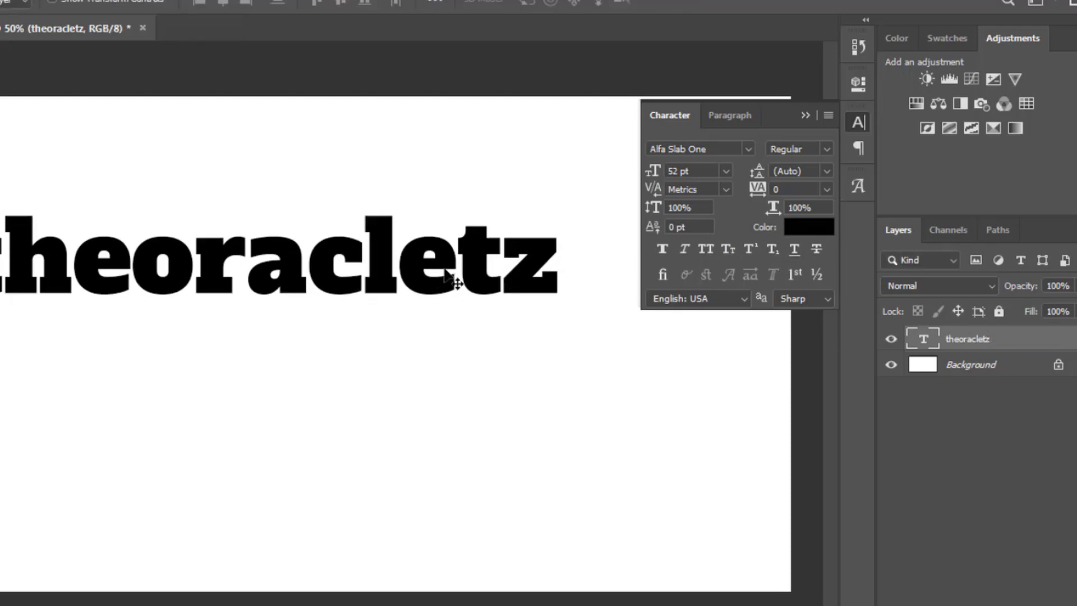
- Try Underline and Strikethrough on the "theoracletz" text, turn both off, and close the character options
click(793, 251)
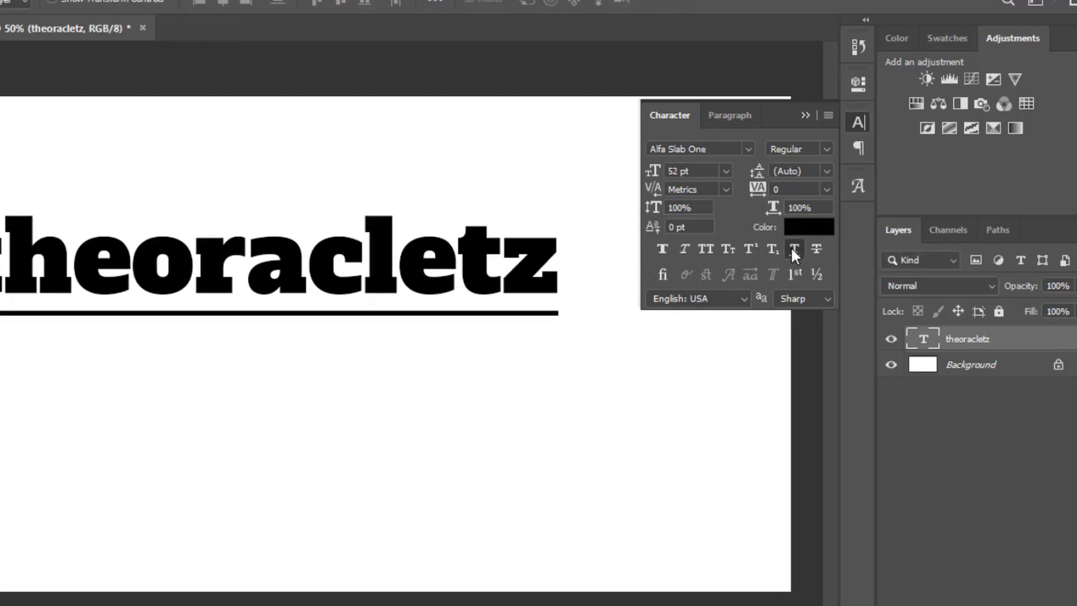
click(791, 248)
click(813, 249)
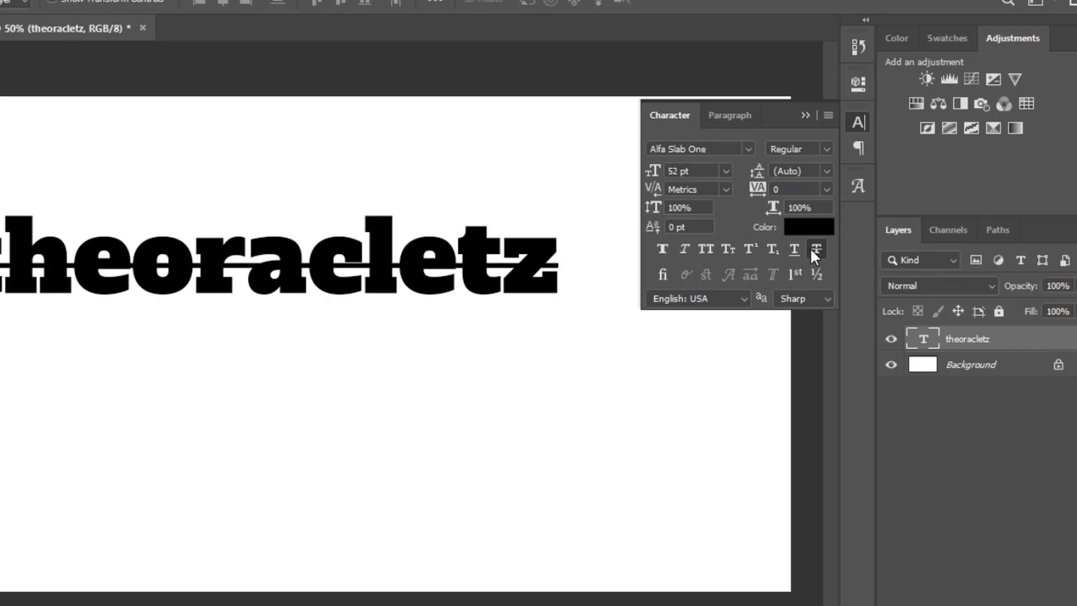
click(813, 251)
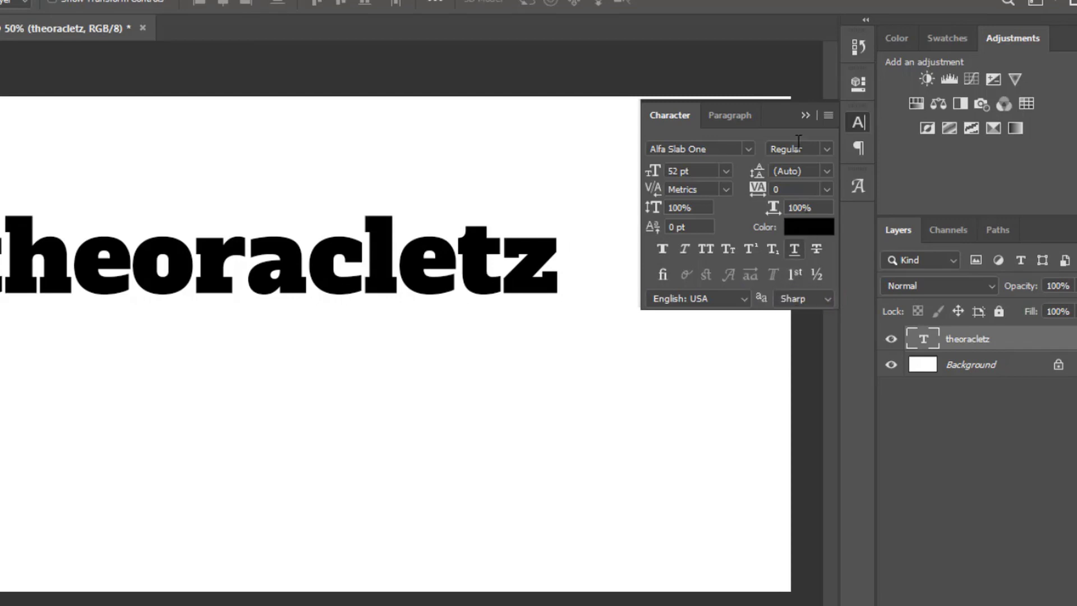
click(803, 114)
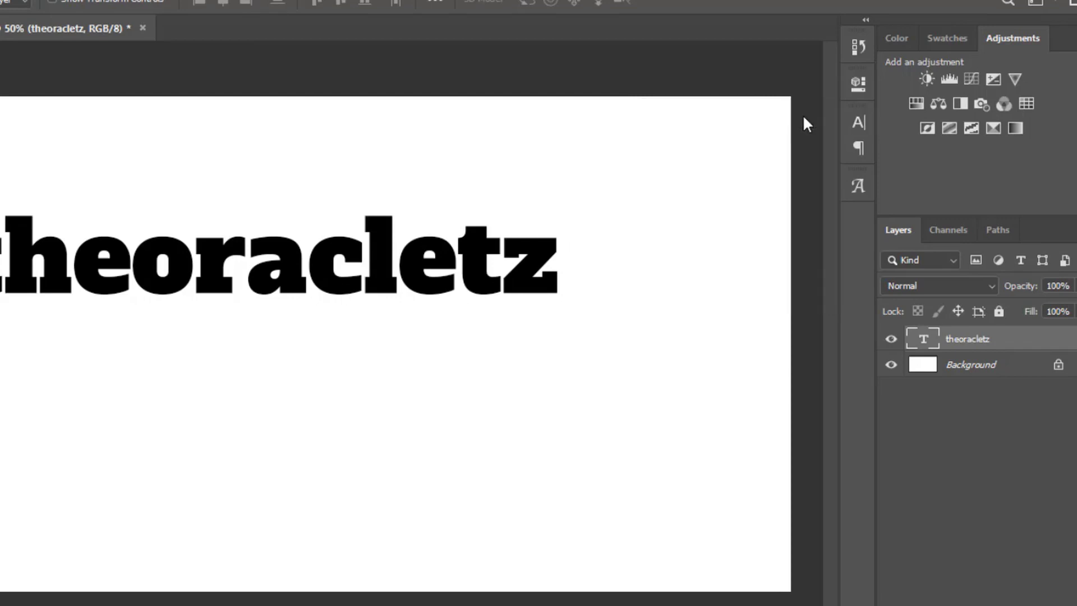
- Replace the letter o in "theoracletz" with the ô glyph of Alfa Slab One, and commit the text
click(848, 186)
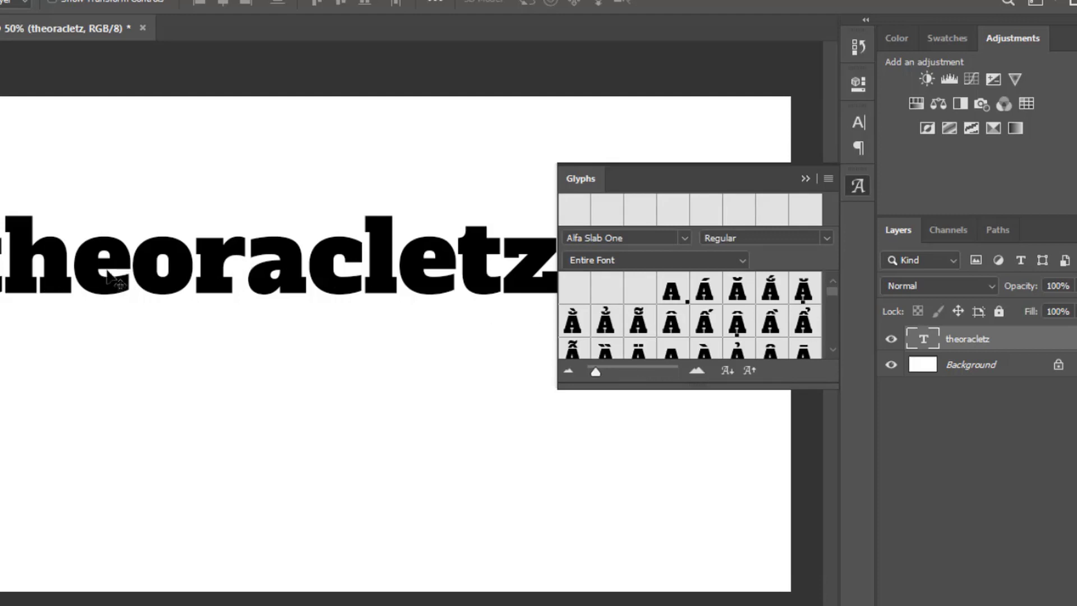
double_click(191, 275)
click(192, 274)
drag(192, 275, 152, 259)
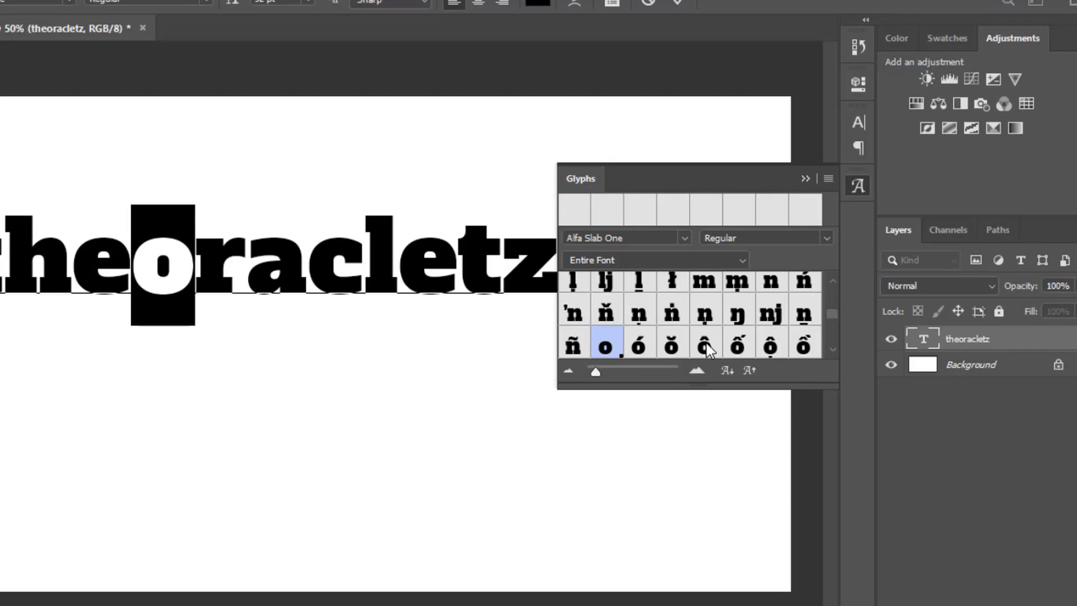
click(705, 343)
double_click(705, 343)
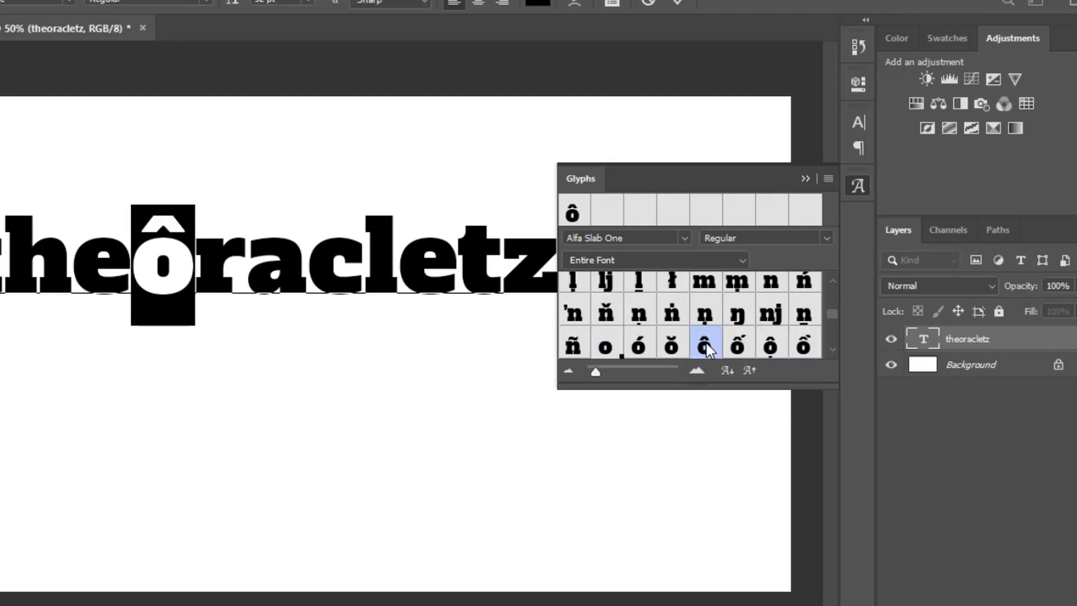
click(804, 178)
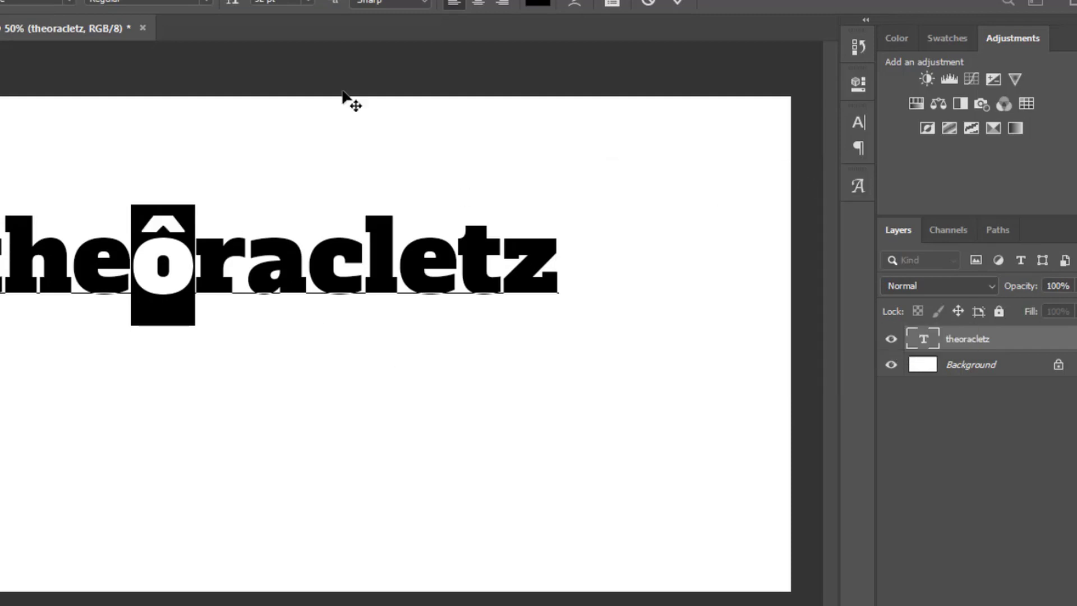
click(679, 3)
key(v)
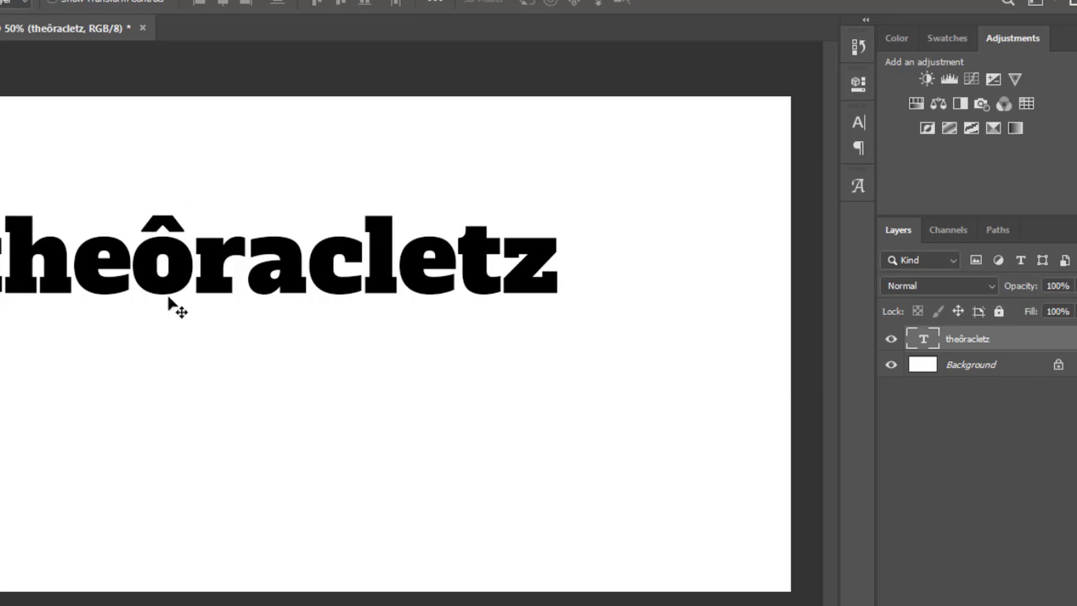
- Change the ô in the word back to the plain o glyph, and commit the text
double_click(171, 240)
drag(133, 253, 175, 262)
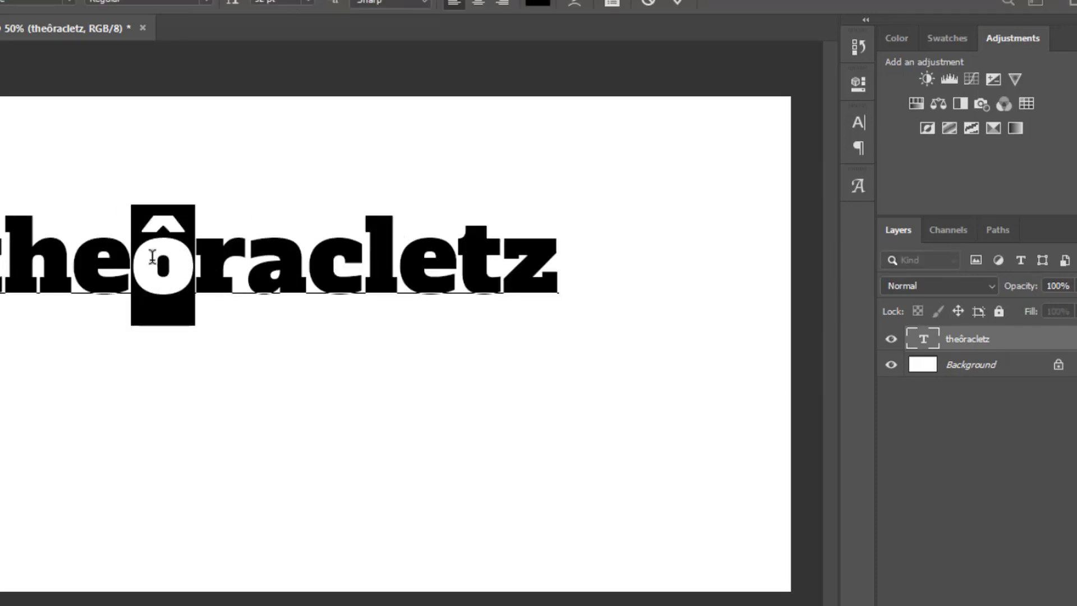
right_click(177, 268)
key(Escape)
click(858, 185)
scroll(612, 322, up, 10)
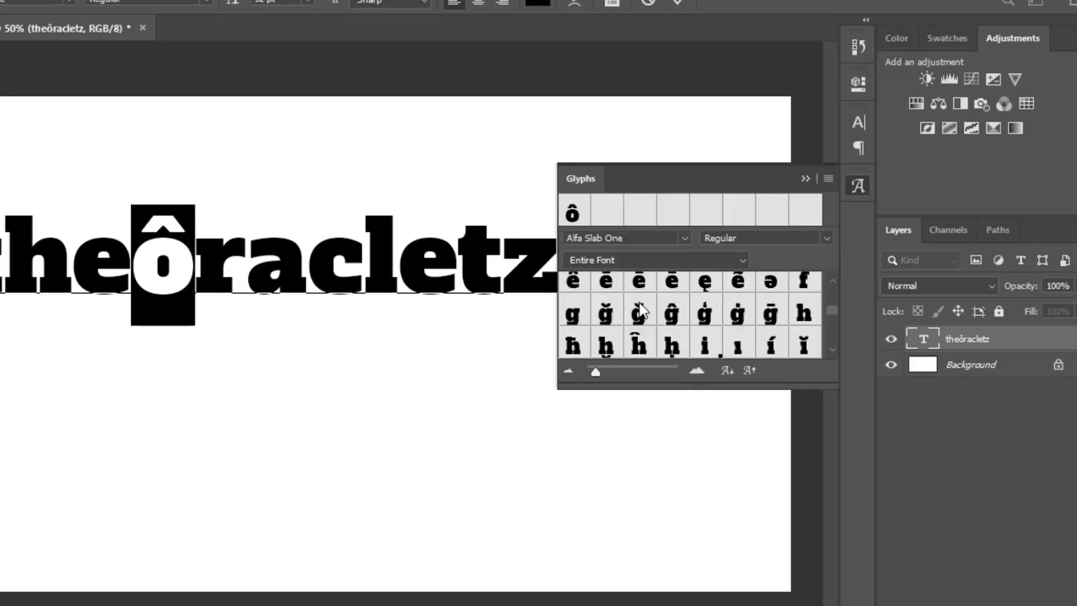
scroll(651, 309, down, 5)
scroll(653, 311, down, 5)
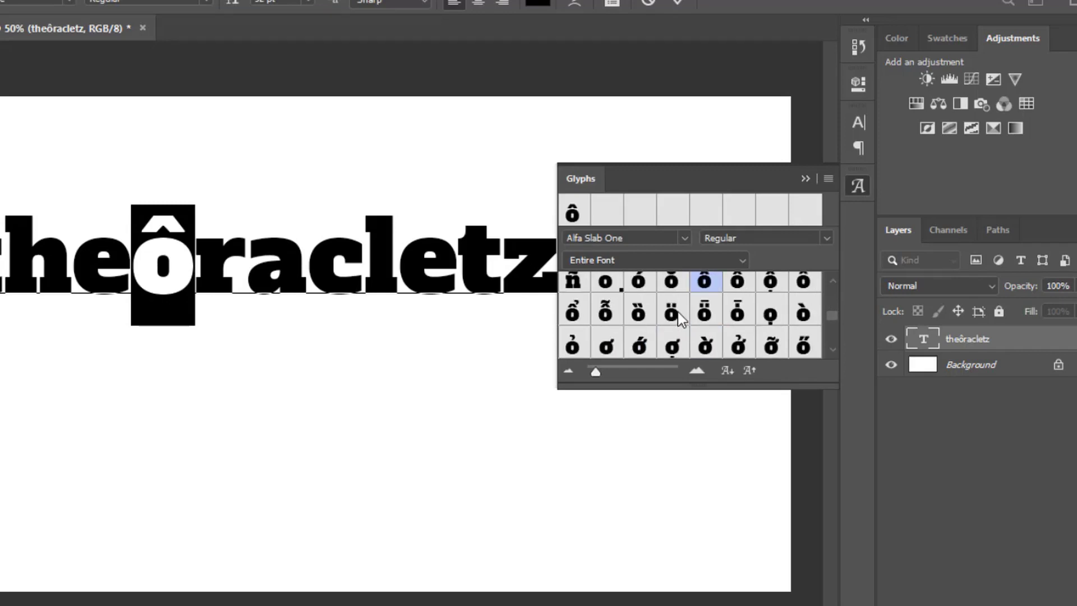
scroll(645, 314, up, 2)
click(606, 346)
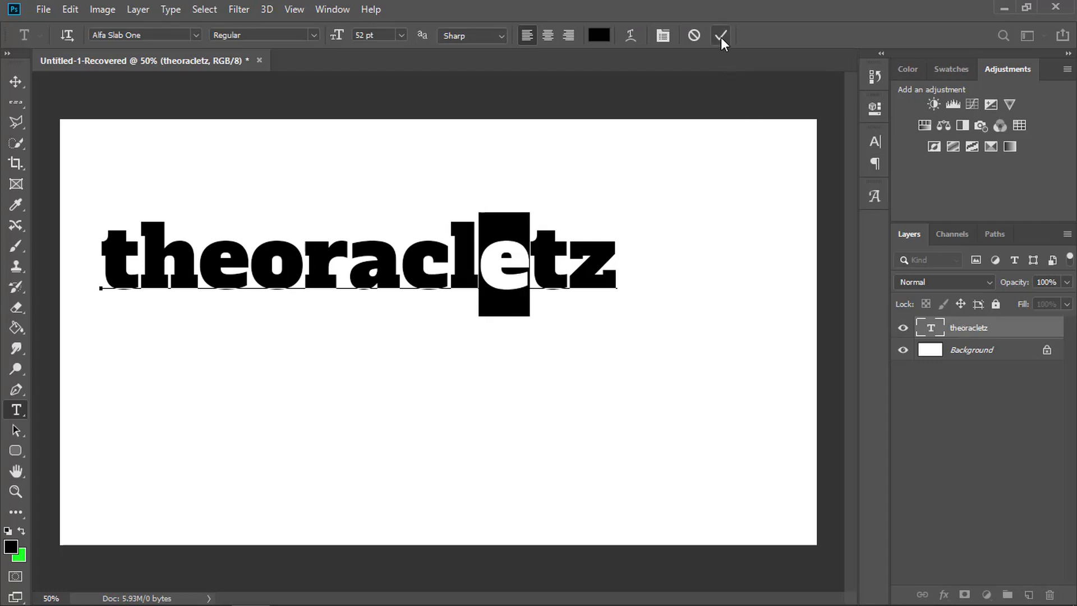
click(720, 35)
key(v)
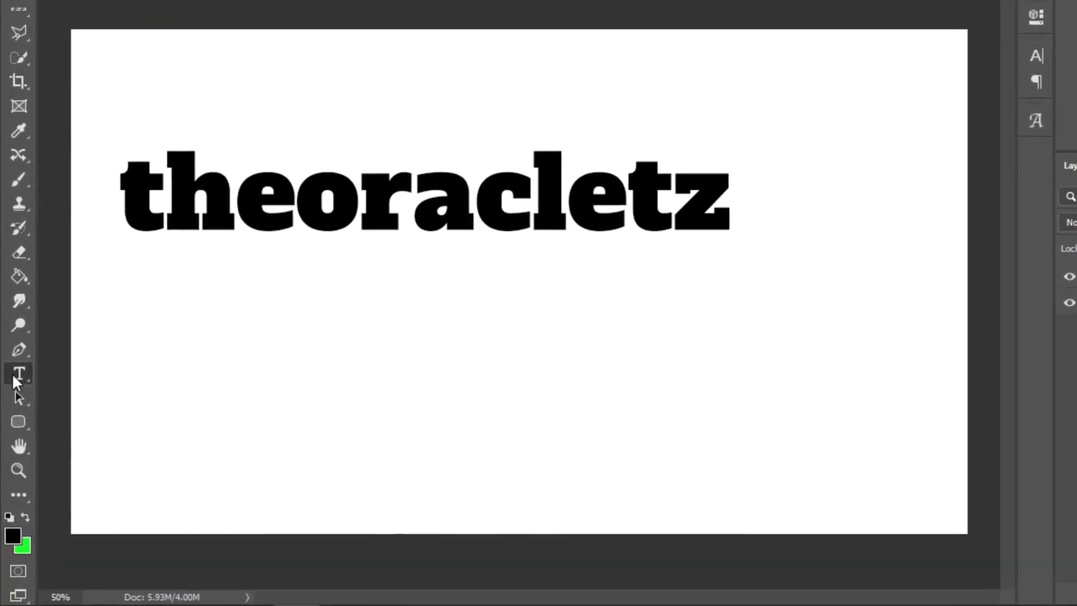
- Add a vertical "Lorem Ipsum" placeholder text below the word theoracletz with the Vertical Type Tool
right_click(12, 373)
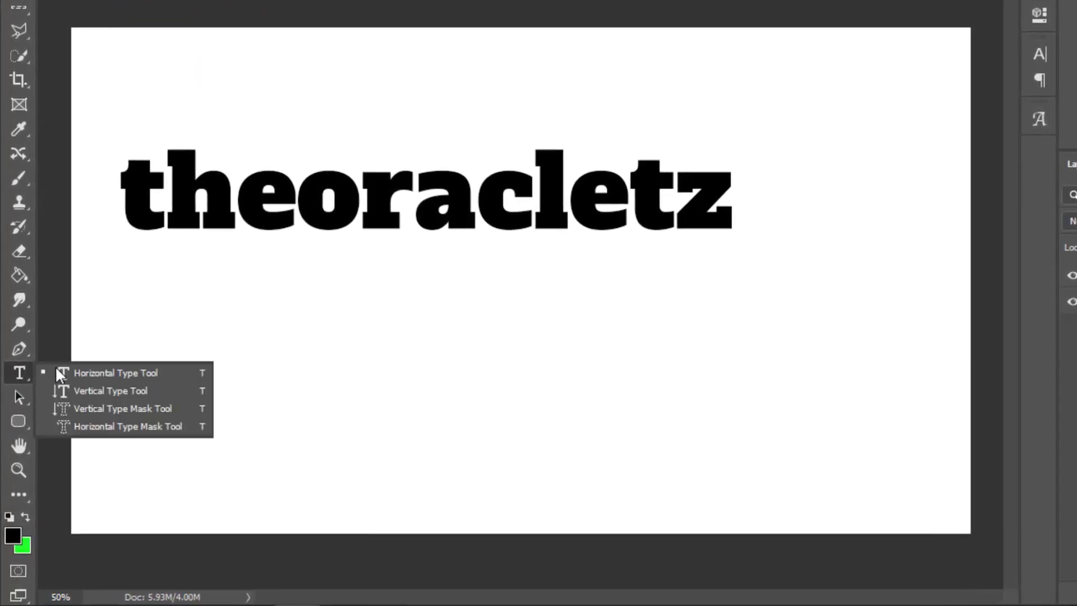
click(91, 389)
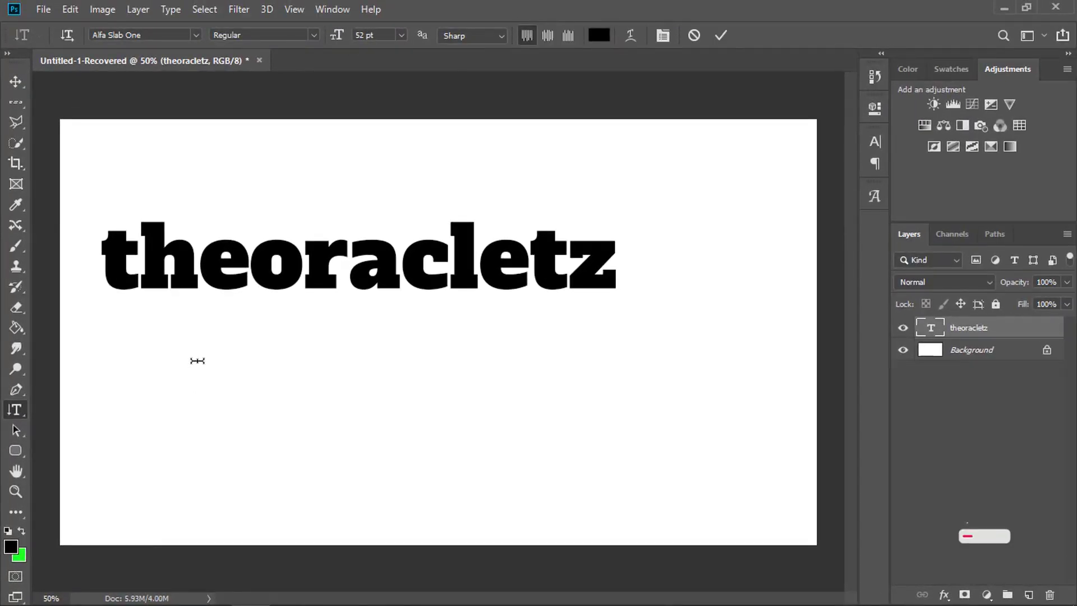
click(199, 364)
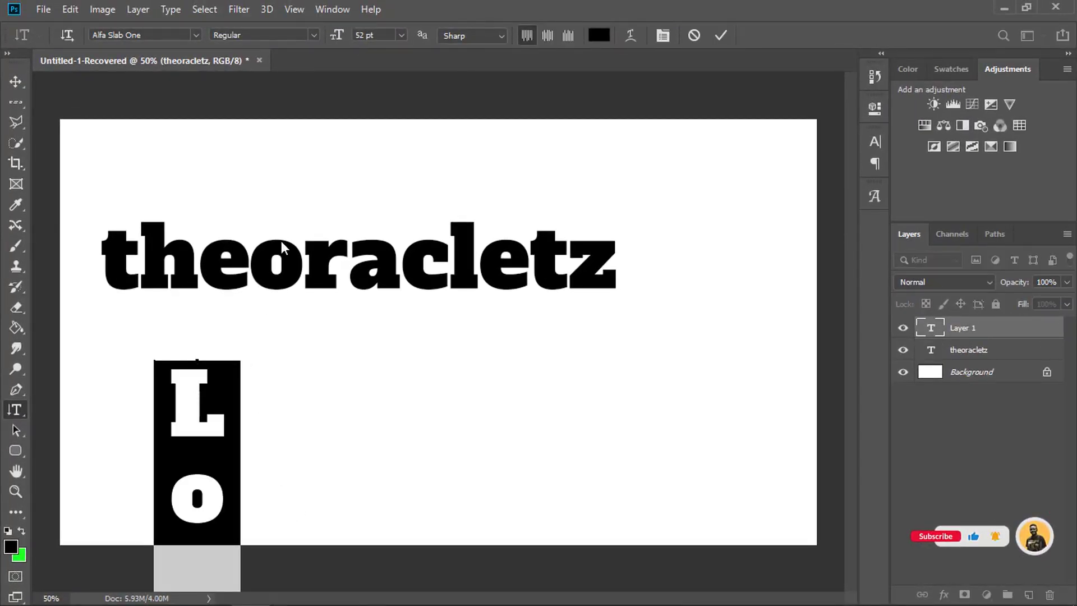
- Hide the theoracletz layer and move the vertical Lorem Ipsum text straight up by about 1.97 in
click(905, 351)
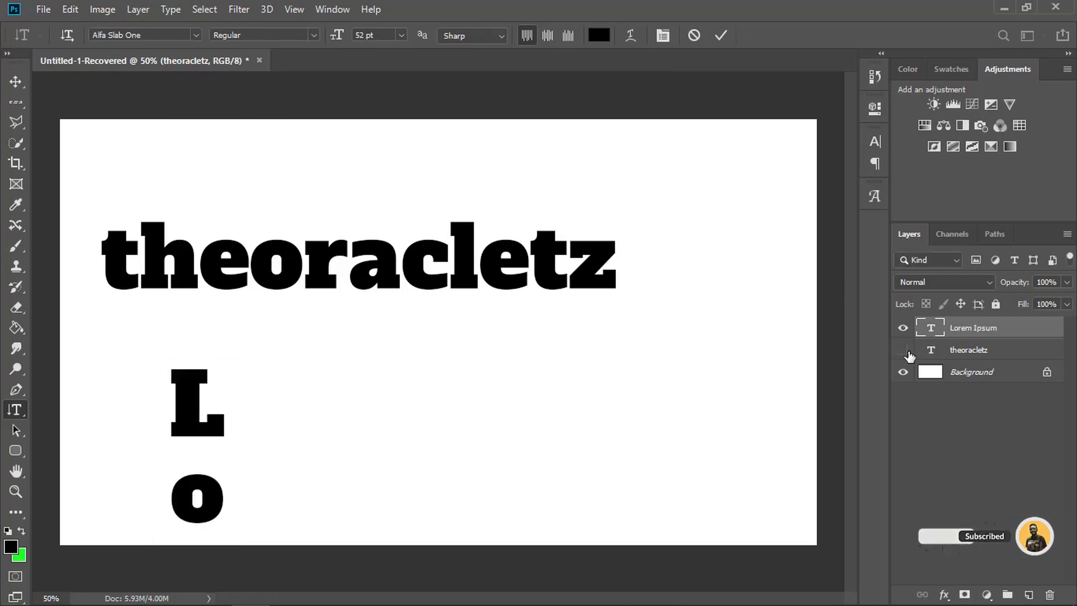
click(904, 350)
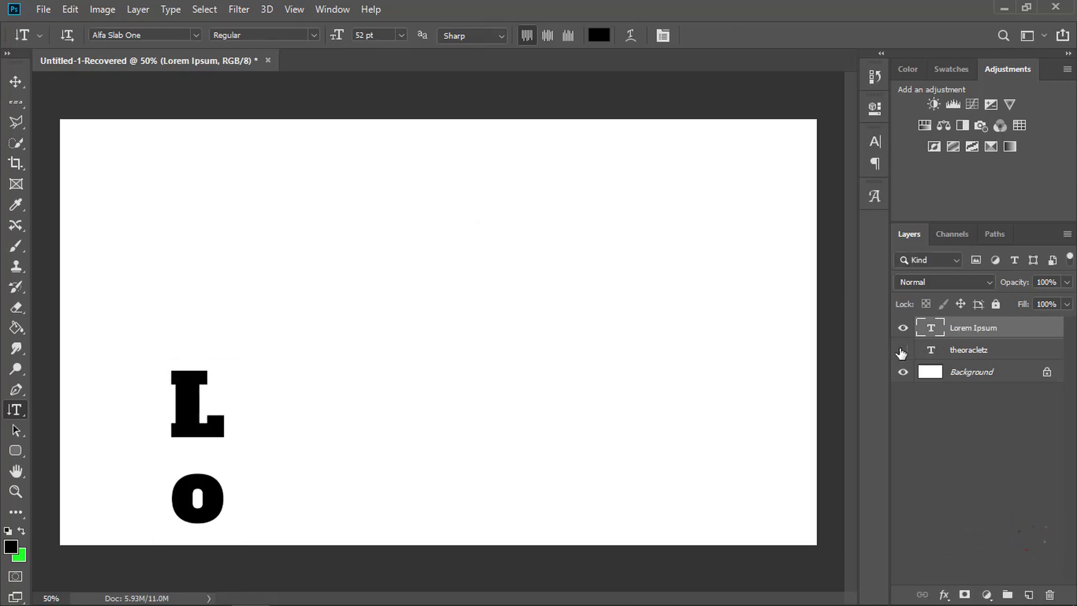
click(16, 82)
drag(193, 433, 190, 203)
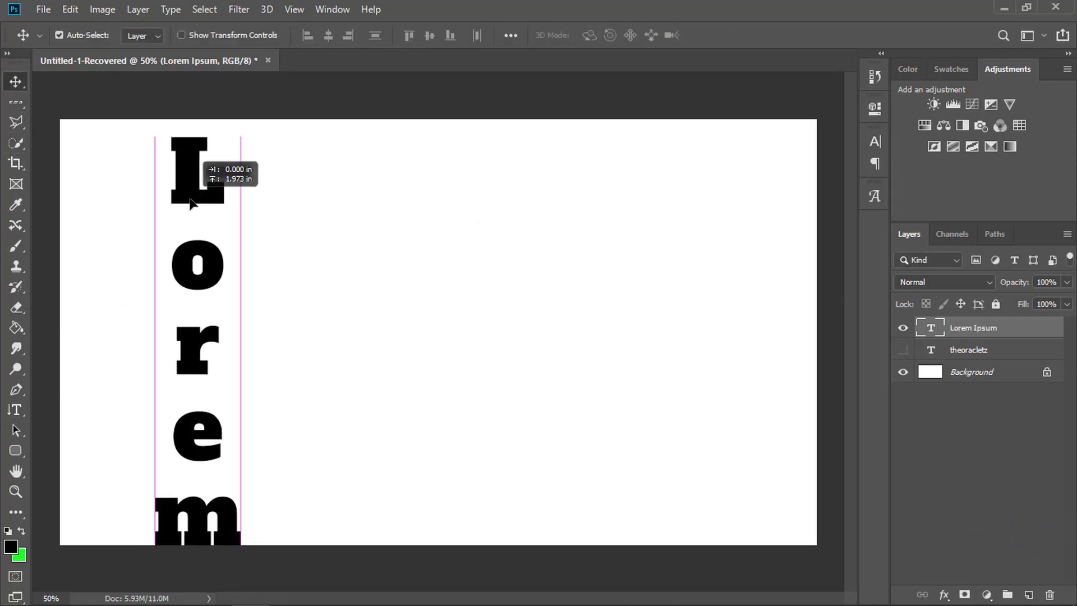
- Set the font size of the whole vertical Lorem Ipsum text to 24 pt and commit it
double_click(196, 203)
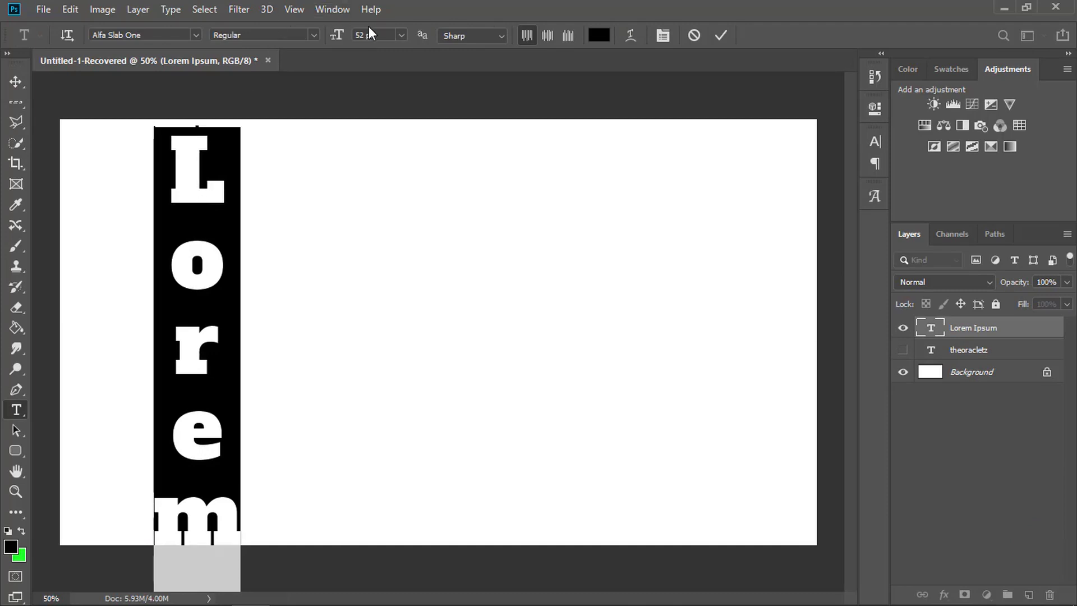
click(373, 35)
scroll(379, 33, down, 20)
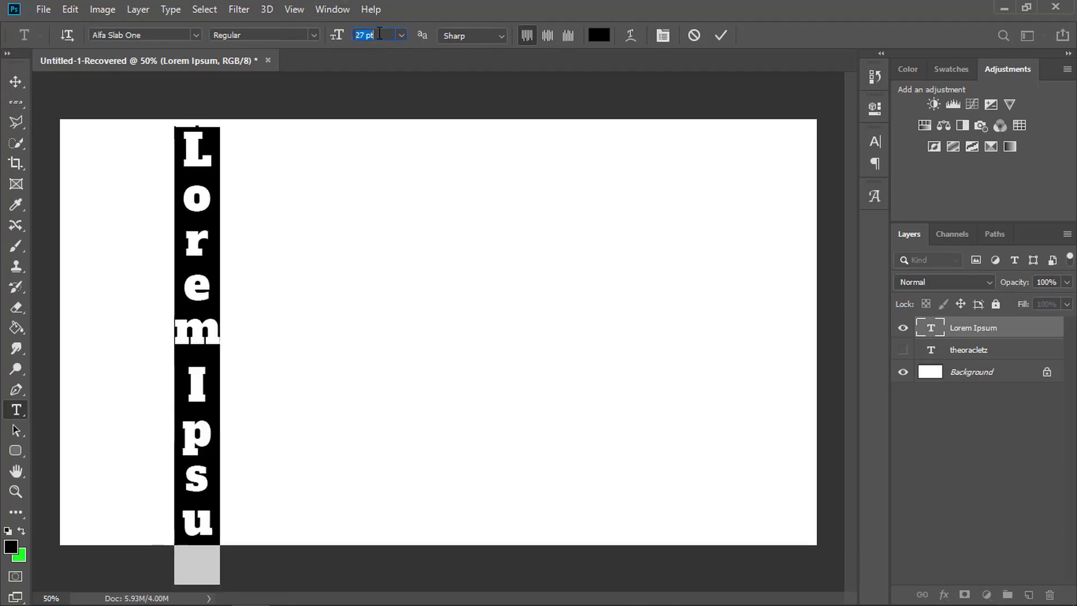
scroll(379, 34, down, 3)
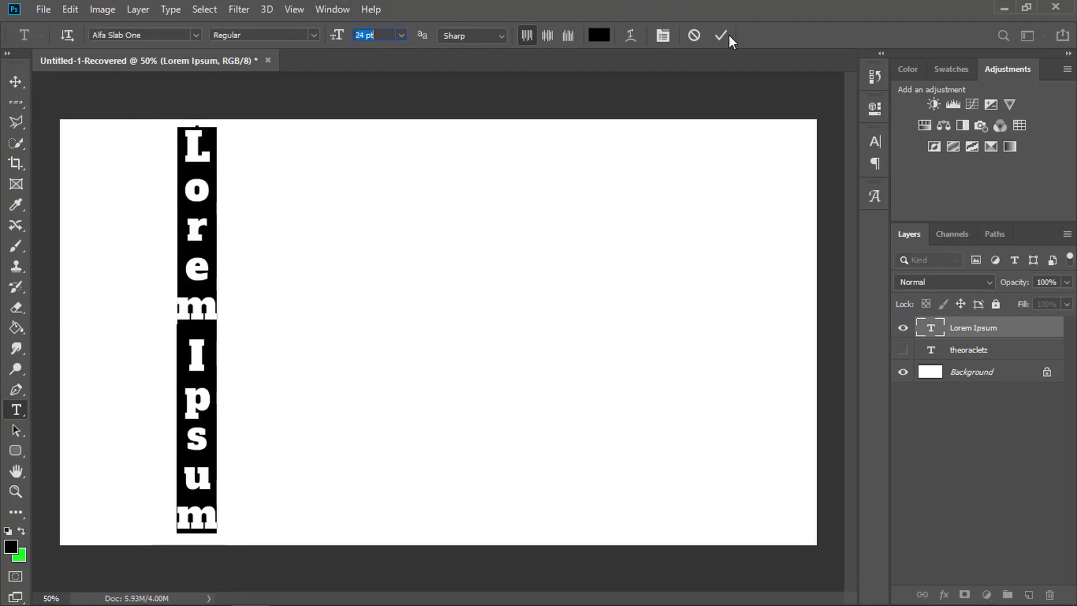
click(720, 35)
- Try a tracking of 120 on the vertical Lorem Ipsum text, reset it to 0, and commit the text
double_click(197, 279)
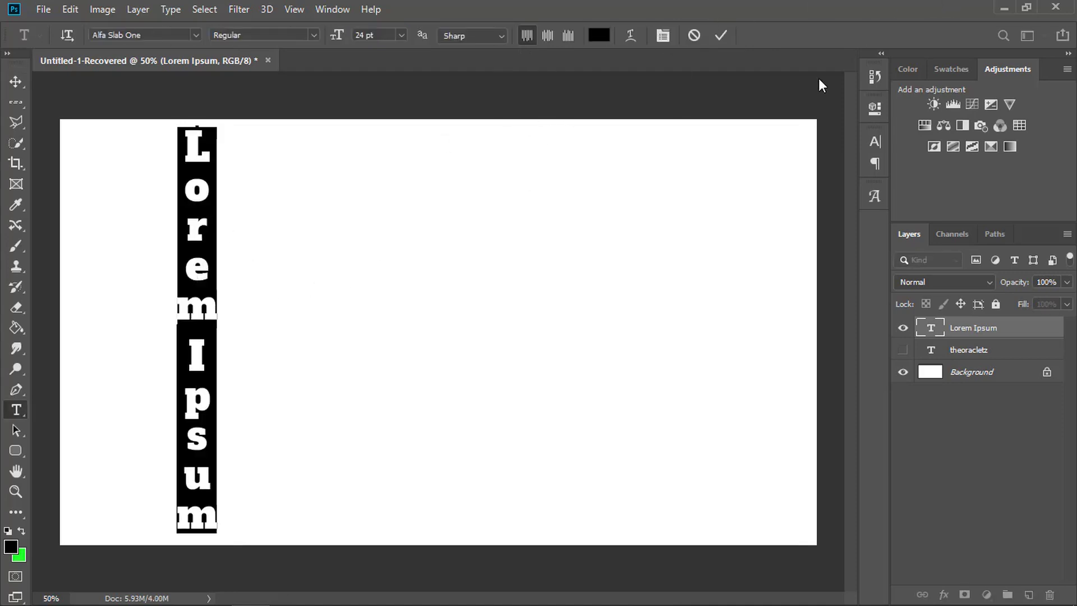
click(872, 144)
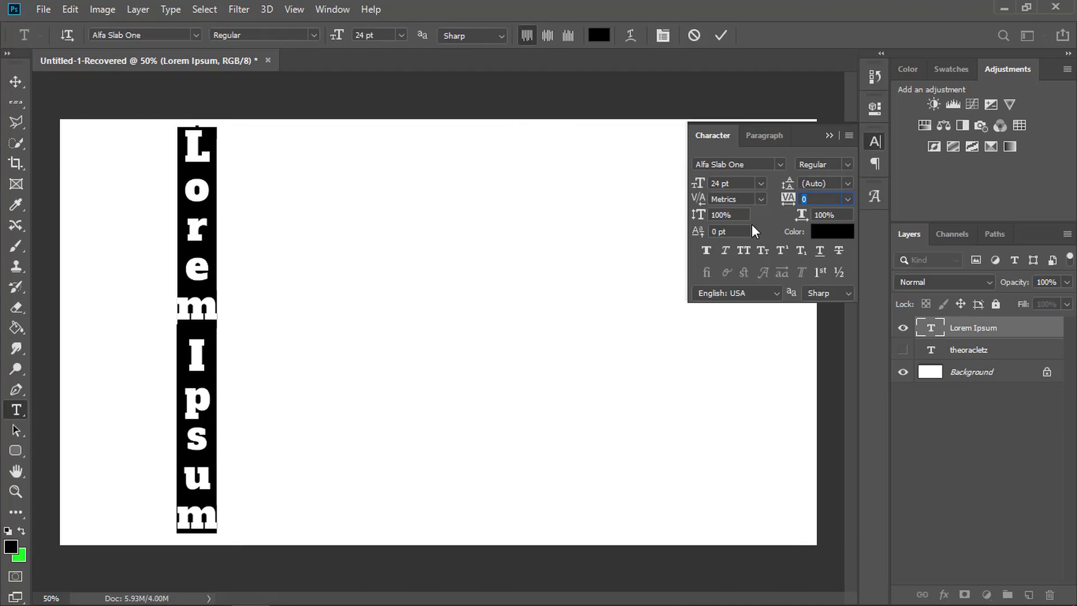
text(120)
key(Return)
text(0)
key(Return)
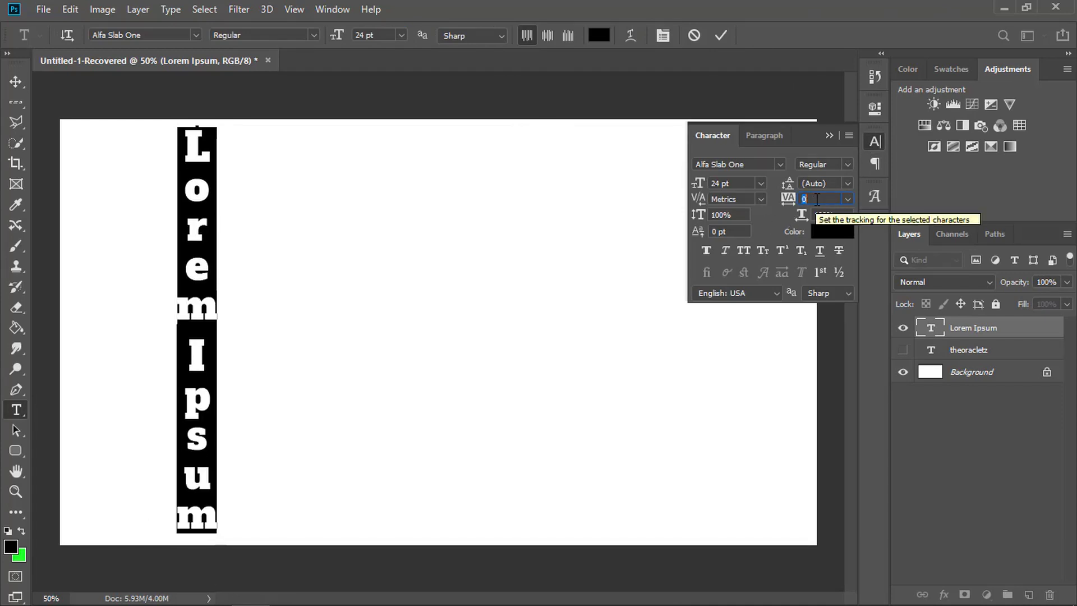
click(719, 35)
key(v)
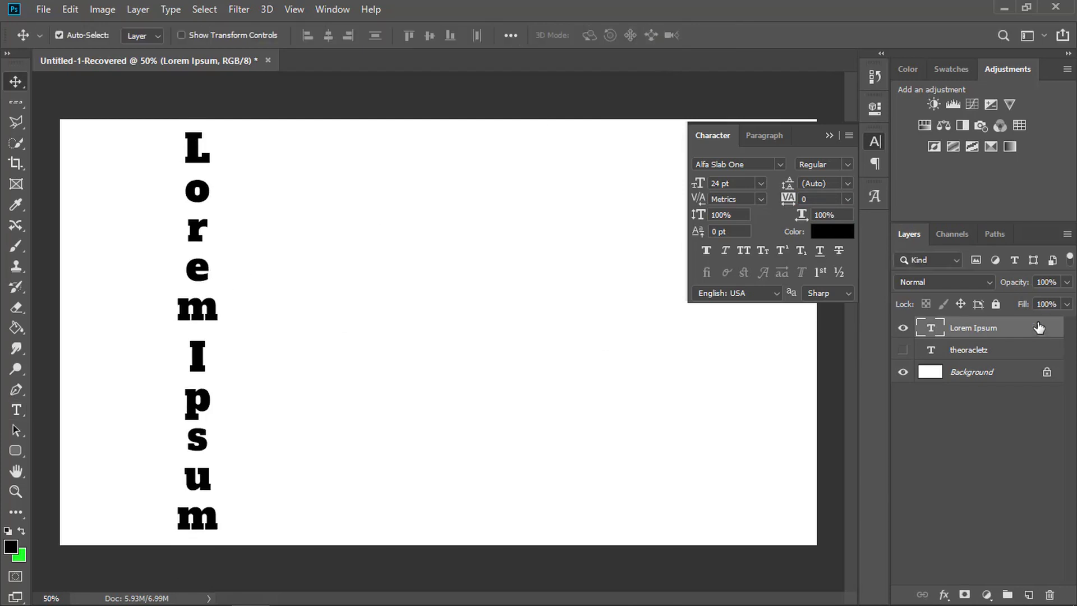
- Hide the Lorem Ipsum layer and create a vertical "Lorem Ipsum" text selection with the Vertical Type Mask Tool
click(903, 328)
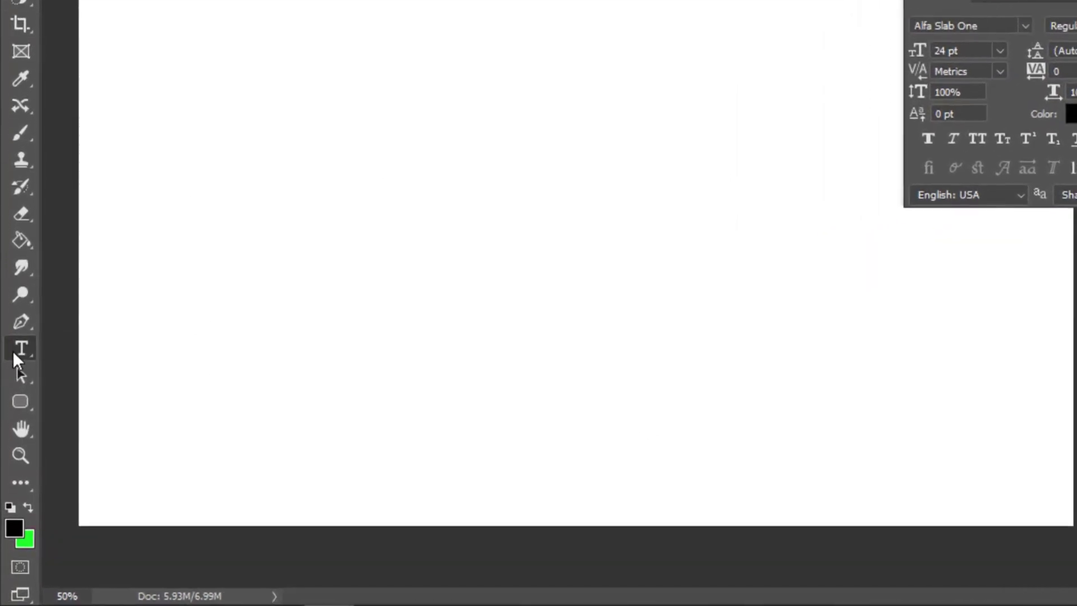
right_click(18, 395)
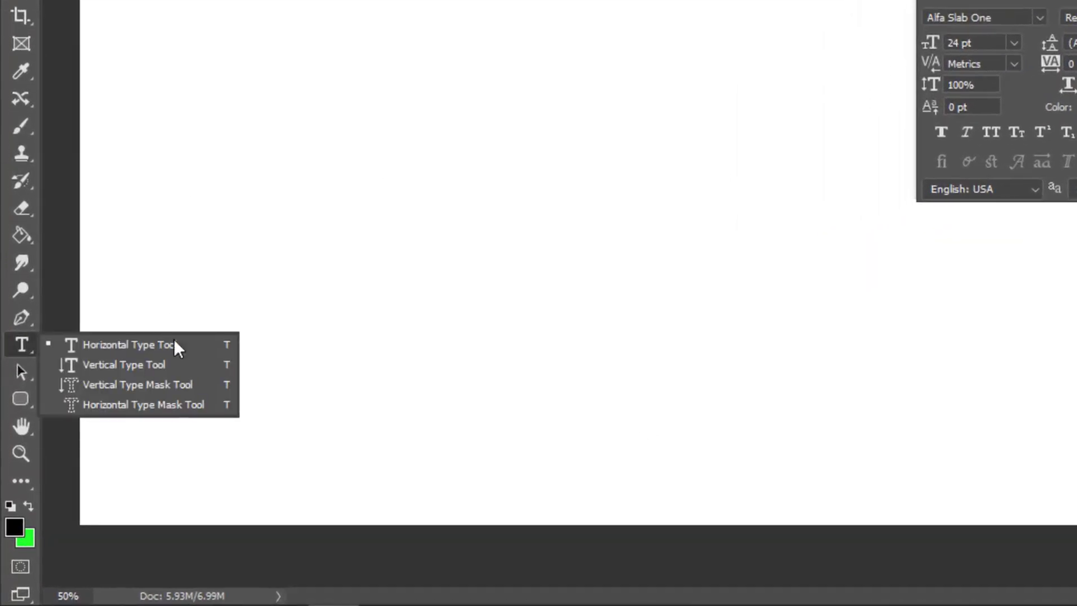
click(151, 386)
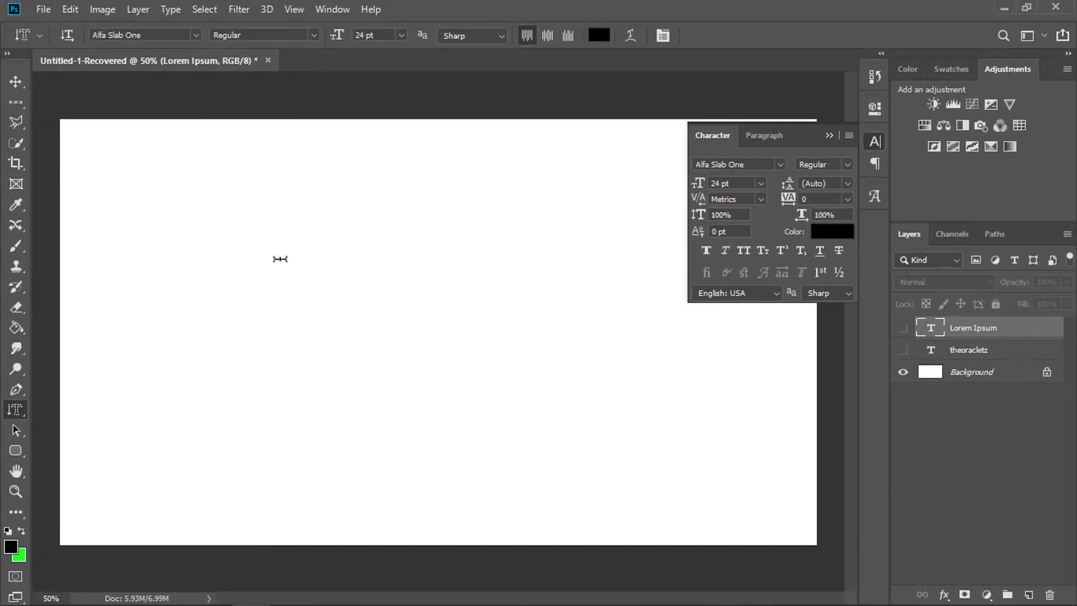
click(347, 331)
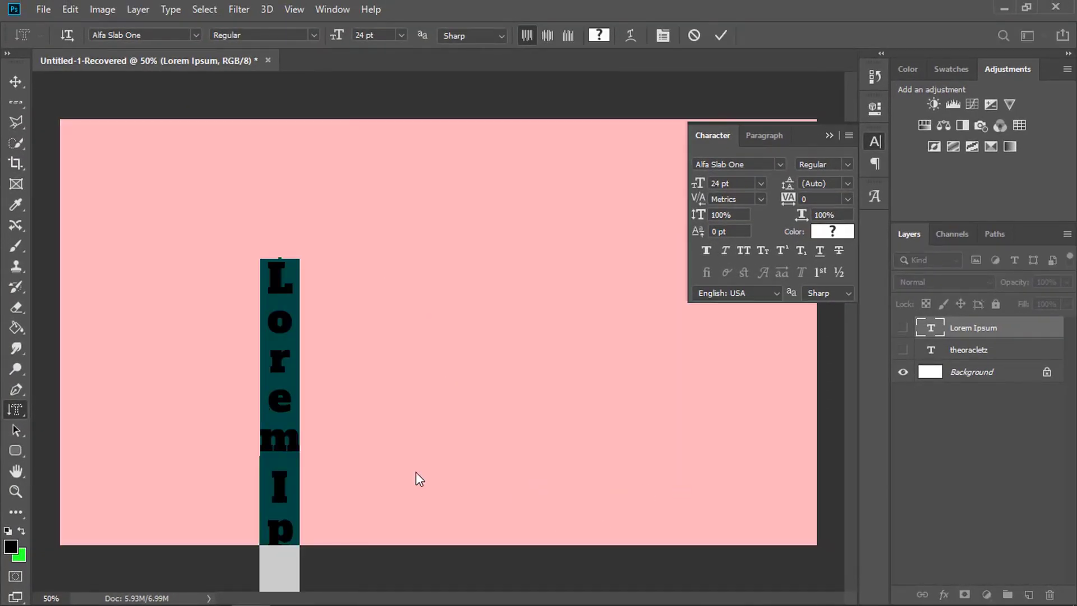
click(722, 35)
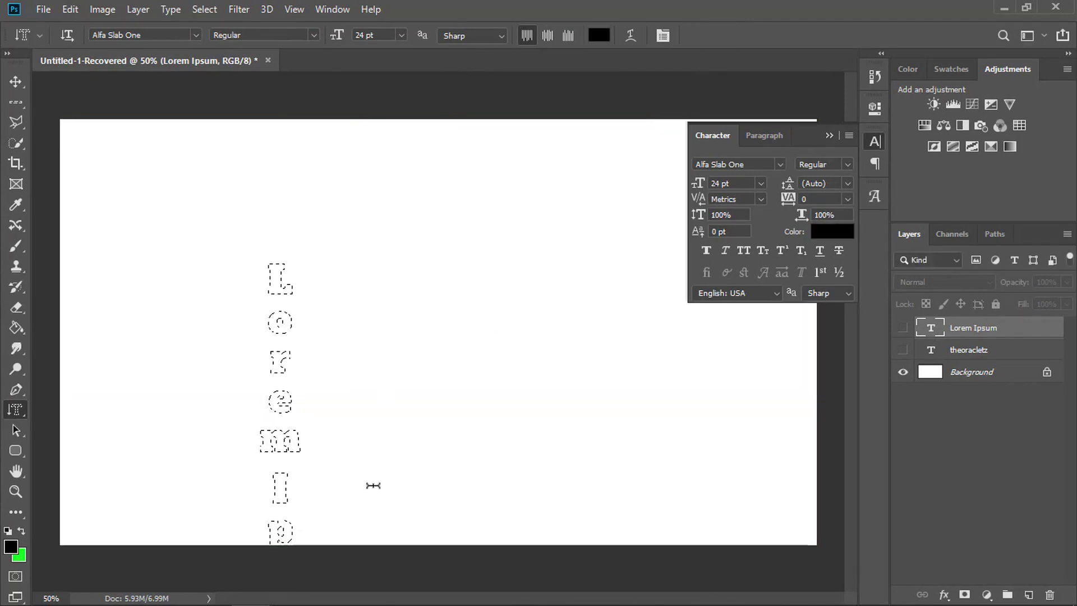
- Add a new layer, fill the vertical text selection with the black foreground colour, and deselect
key(alt)
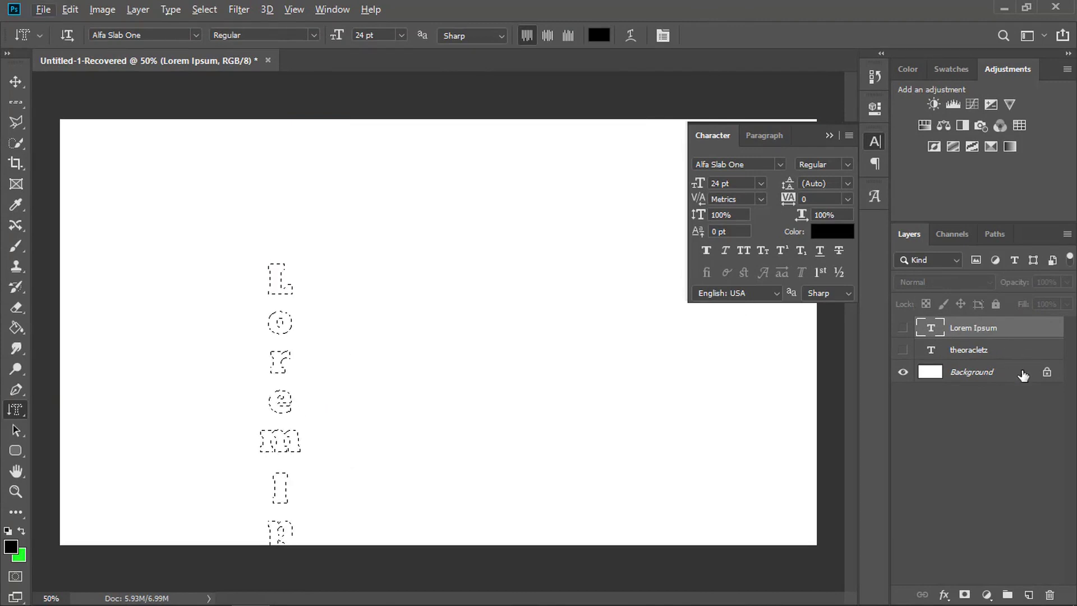
click(1028, 595)
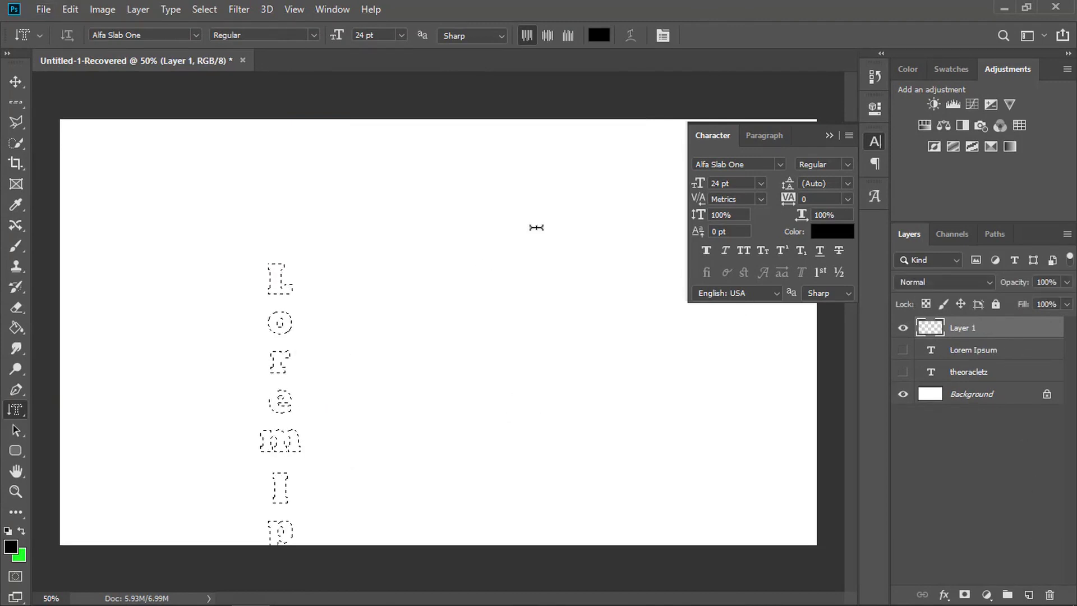
click(828, 136)
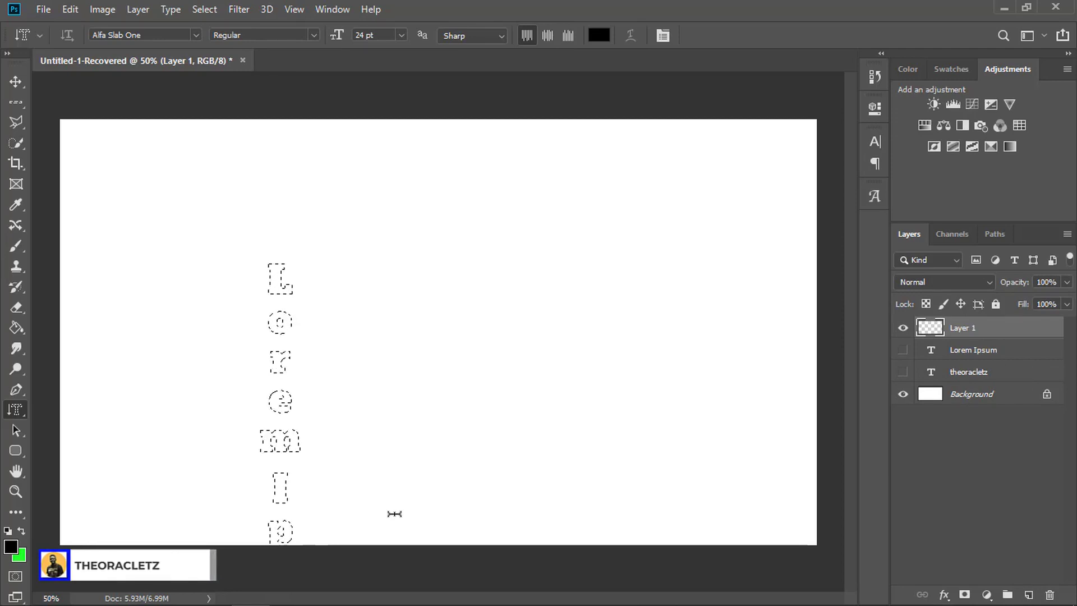
key(alt+BackSpace)
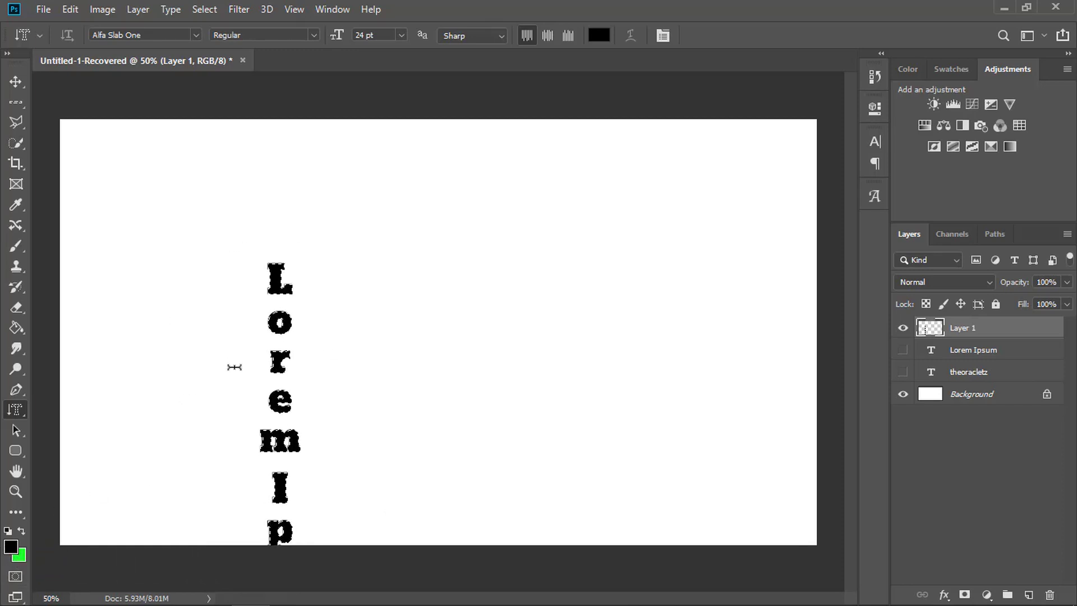
key(ctrl+d)
- Create a "theoracle" selection beside the vertical text with the Horizontal Type Mask Tool, fill it with black, and deselect
right_click(15, 409)
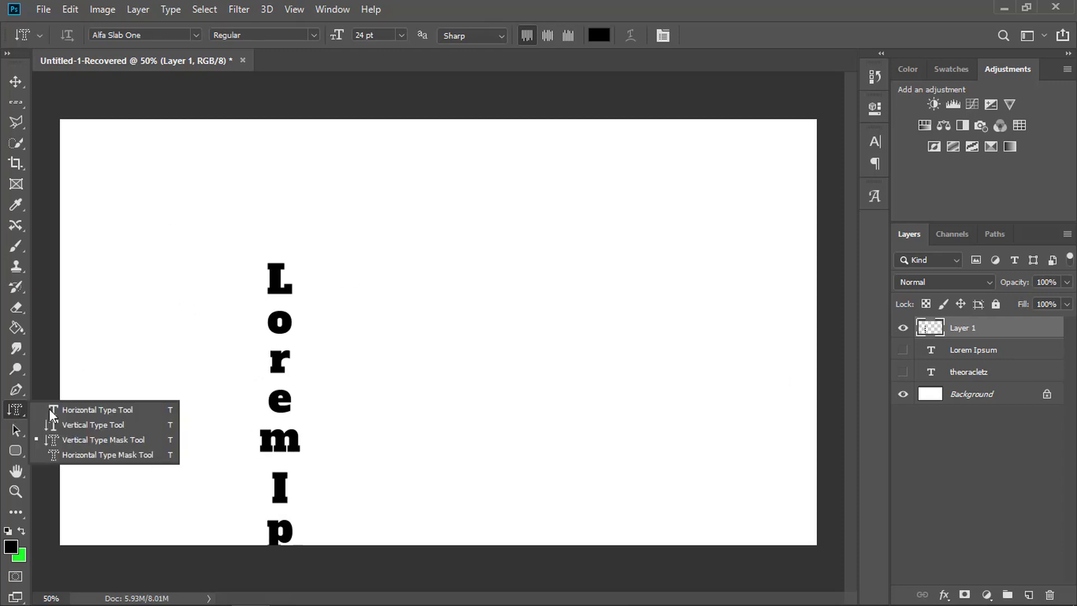
click(92, 453)
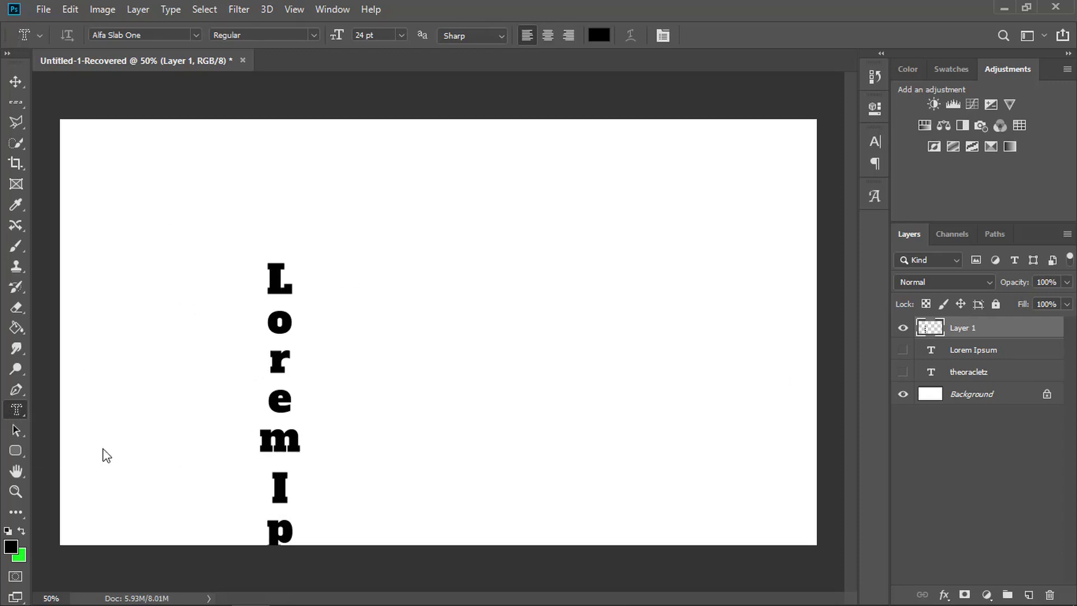
click(362, 283)
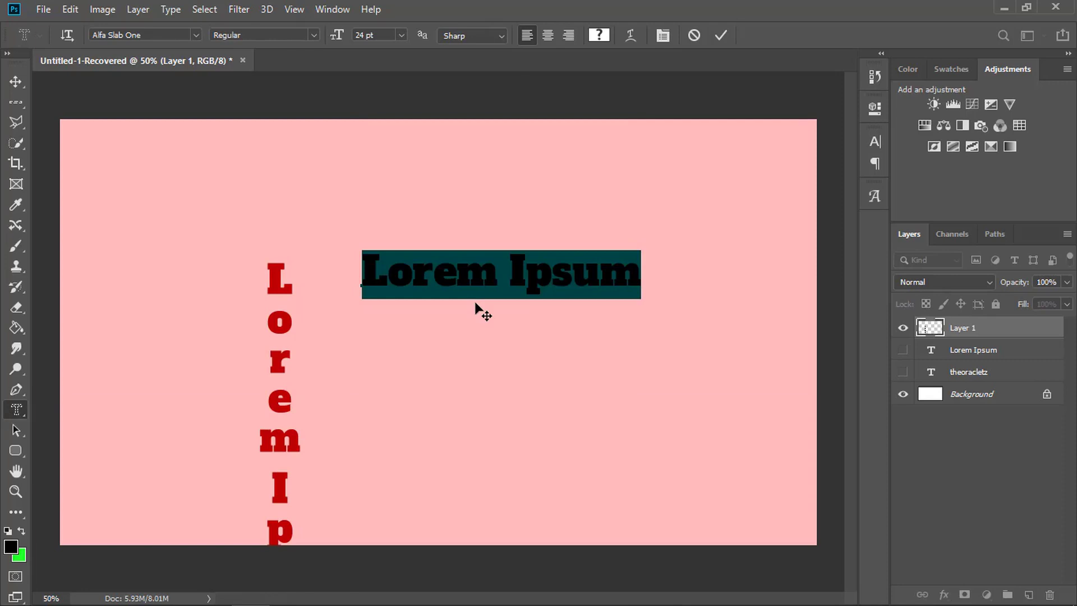
text(theor)
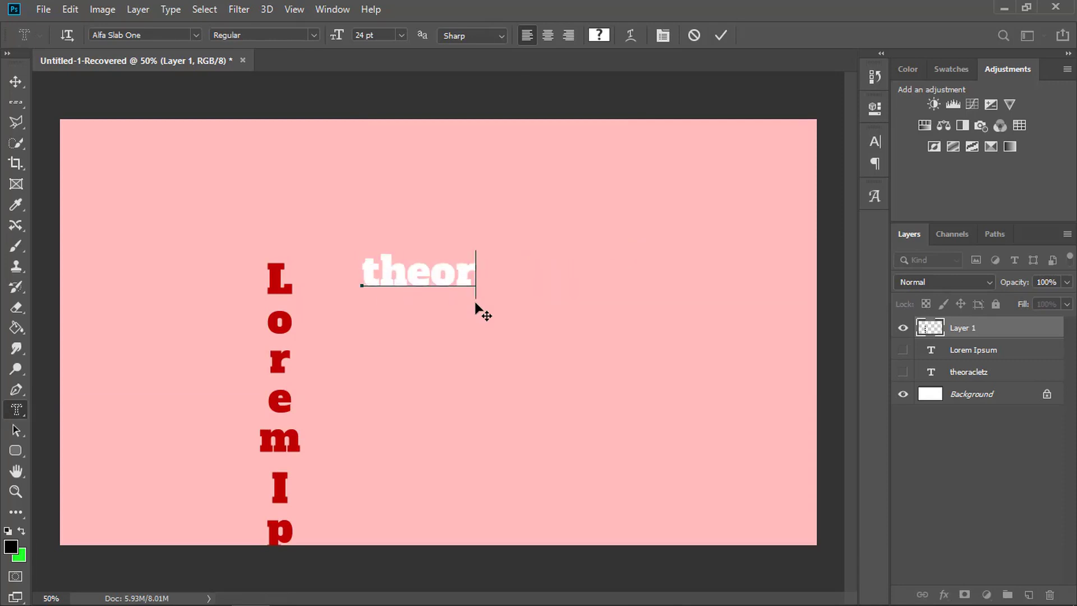
text(acle)
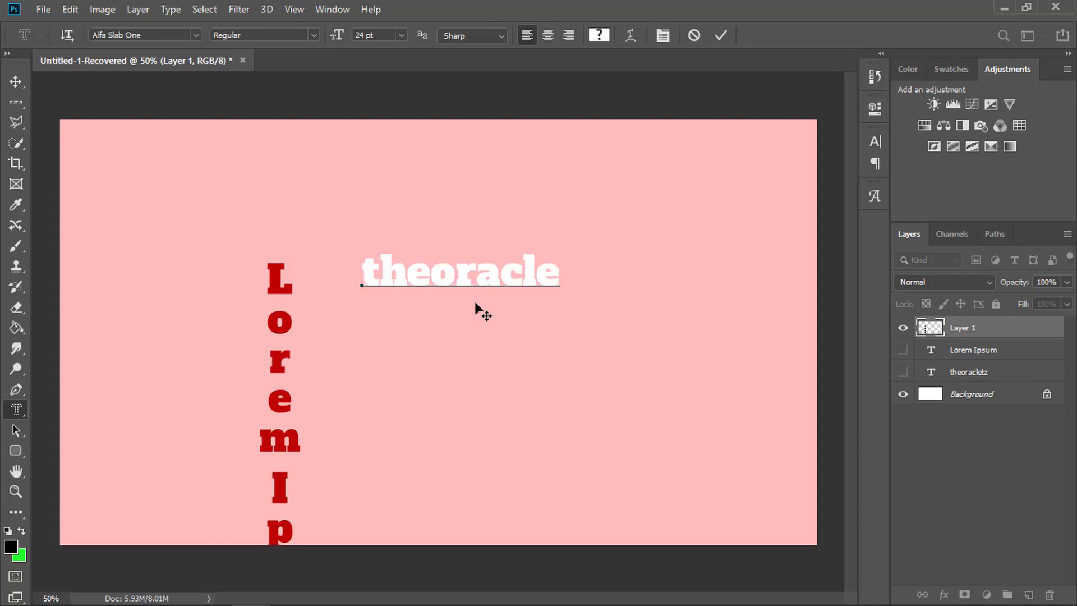
click(720, 35)
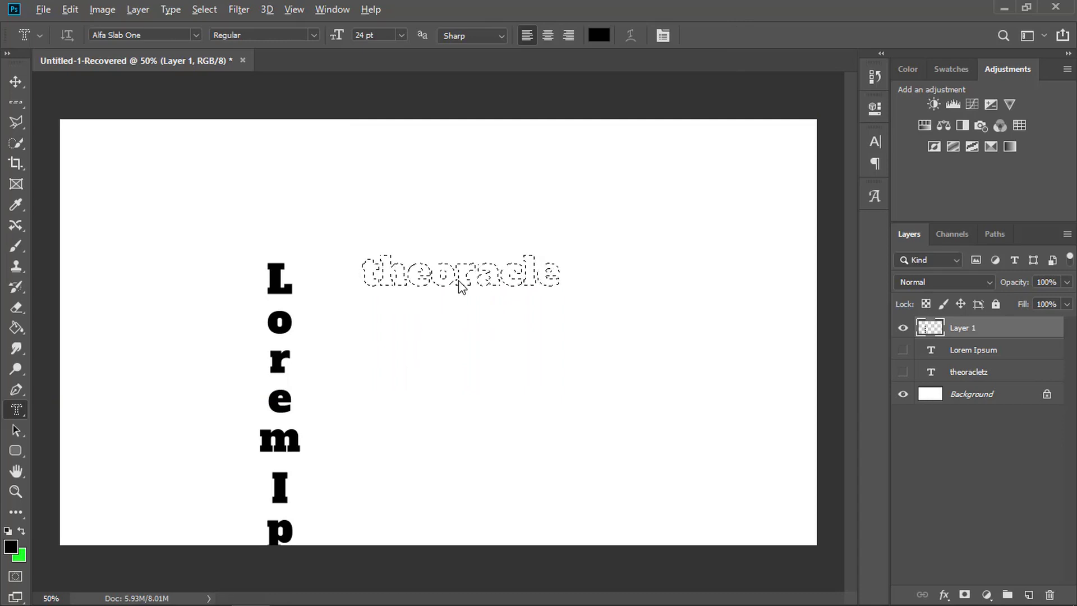
key(alt+BackSpace)
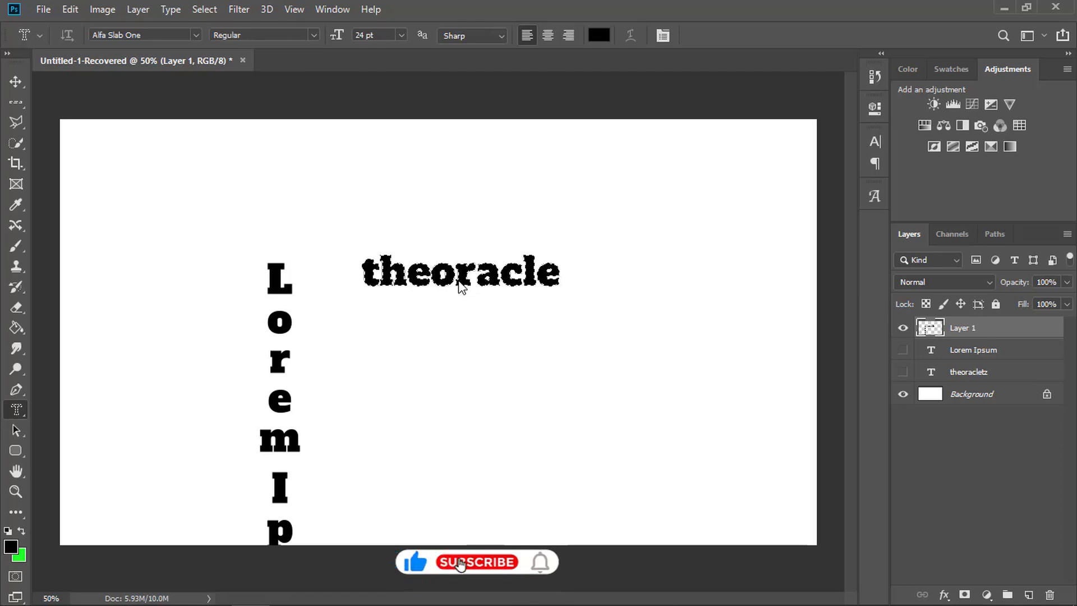
key(ctrl+d)
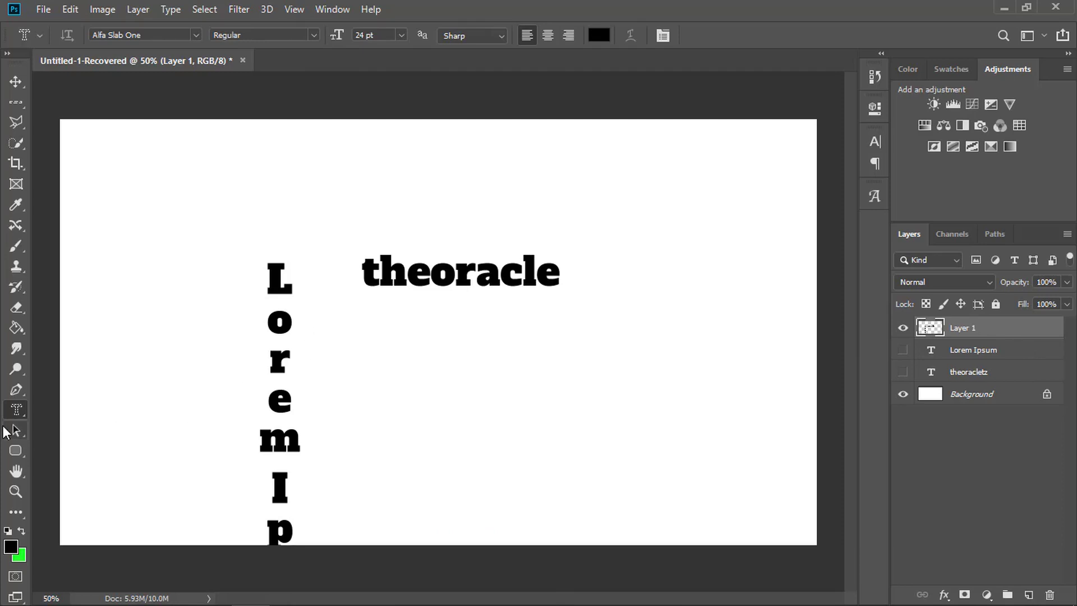
right_click(15, 409)
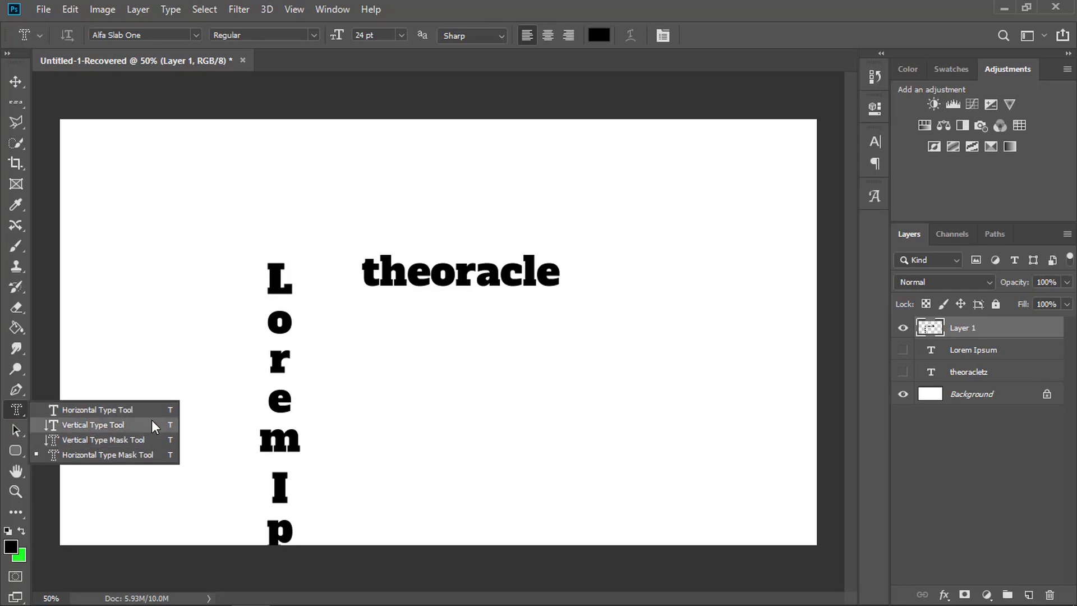
click(725, 33)
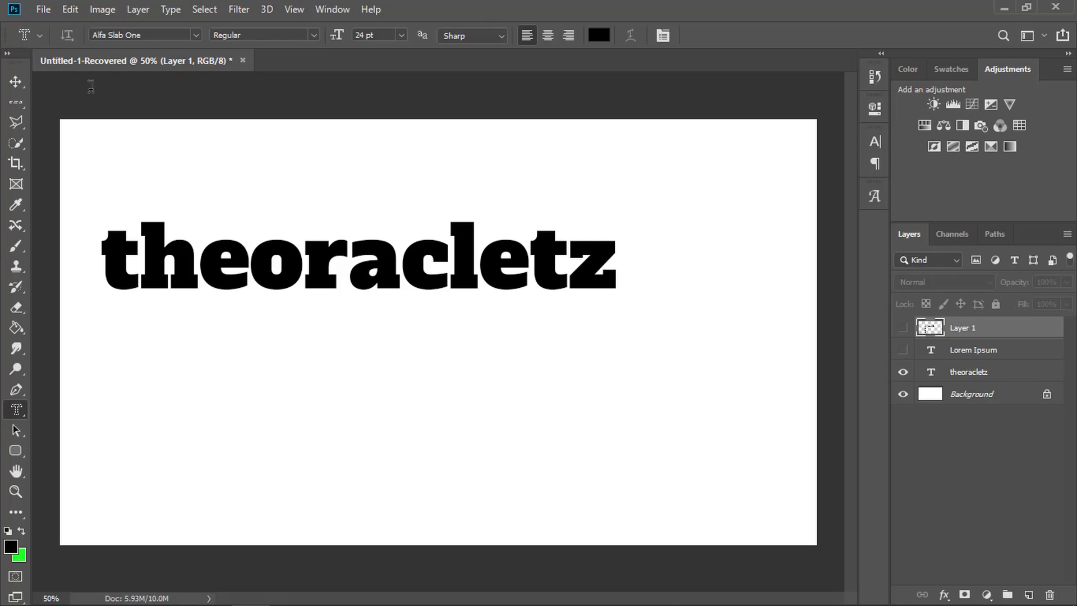
- Move the theoracletz text to about the centre of the canvas
click(16, 81)
drag(268, 275, 350, 323)
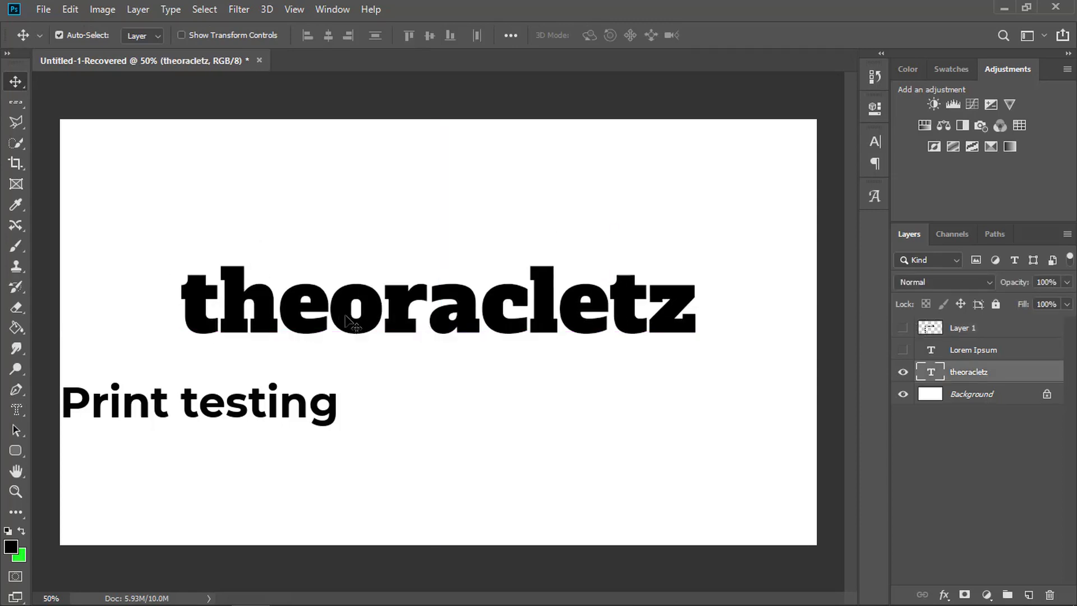